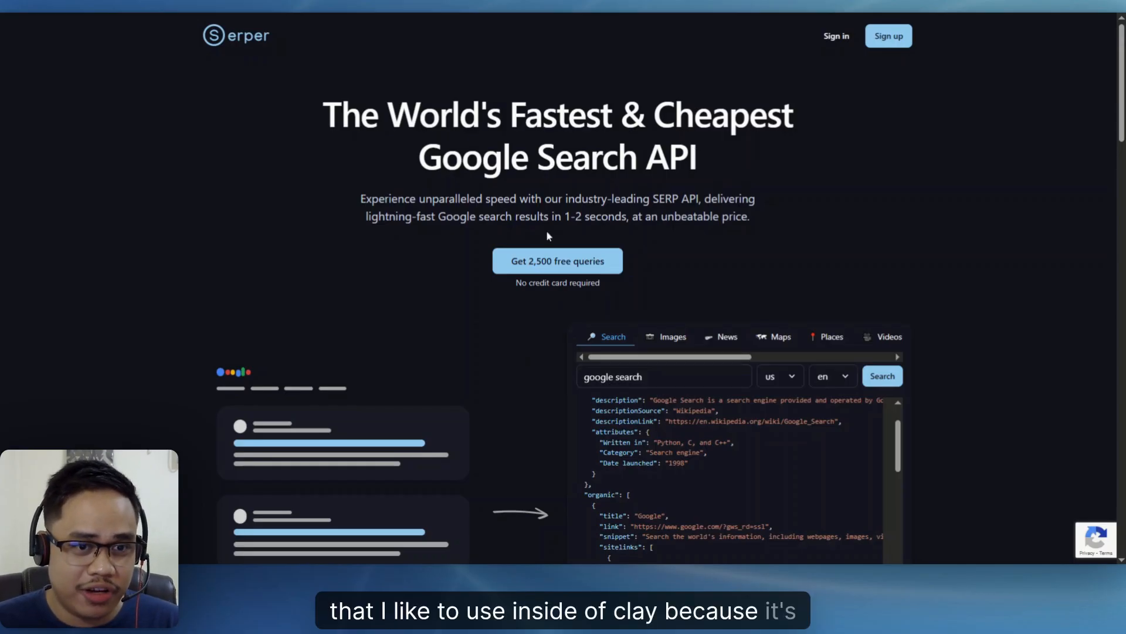
- Look through the Serper home page down to its pricing, and open the account's billing page
scroll(473, 261, "down", 8)
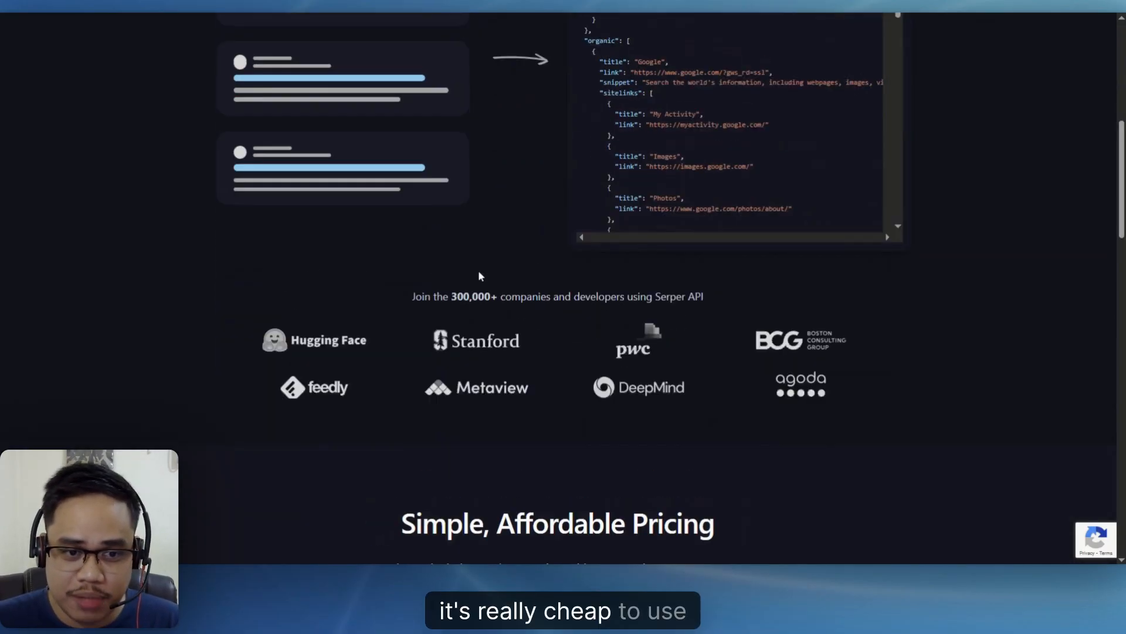
scroll(477, 273, "down", 9)
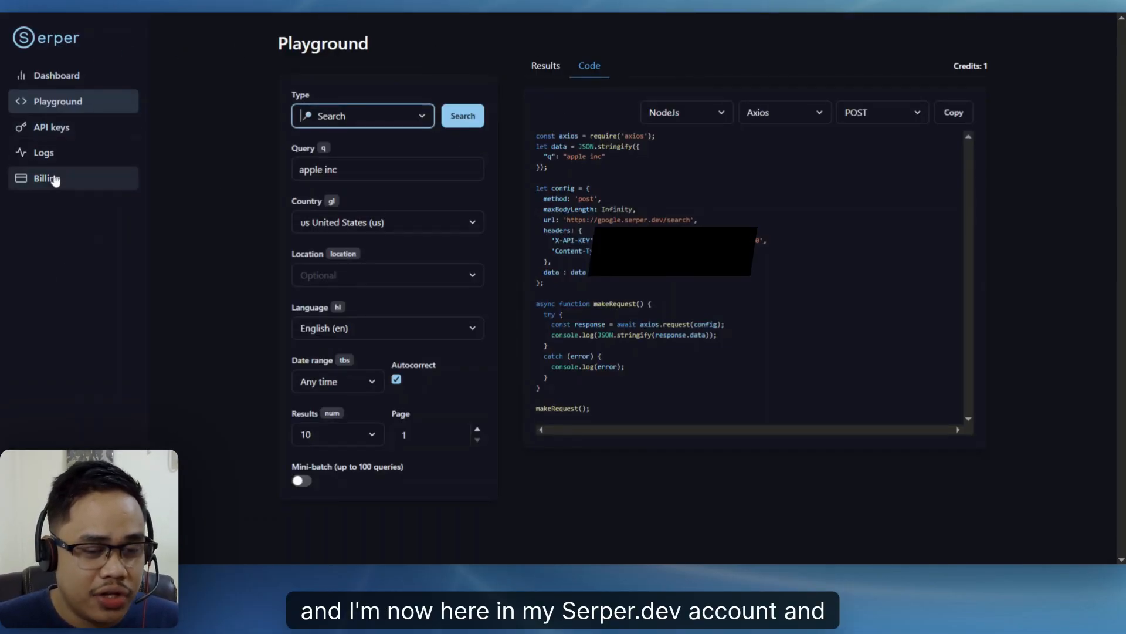
left_click(70, 178)
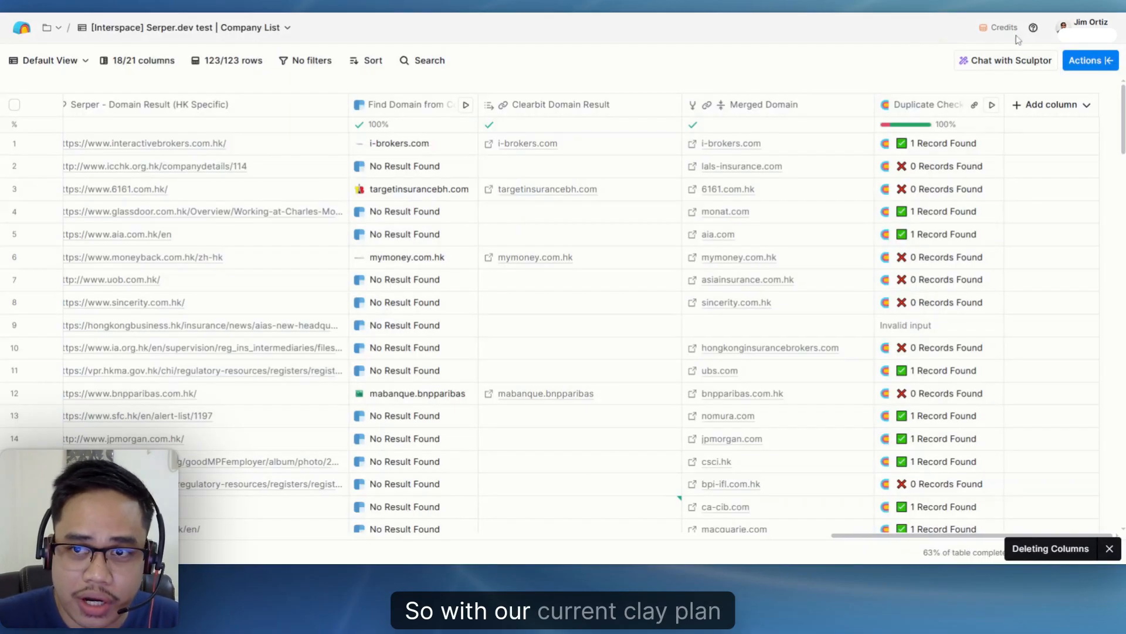
- Switch to the Clay company list and examine the company names in the title column
mouse_move(1004, 28)
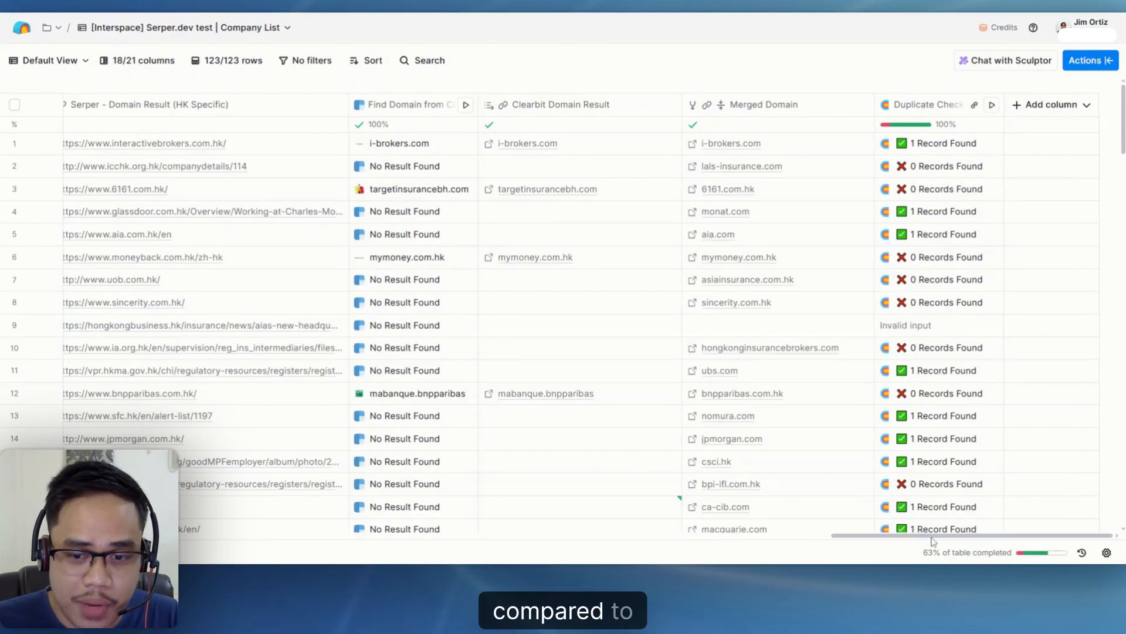
left_click_drag(924, 536, 104, 552)
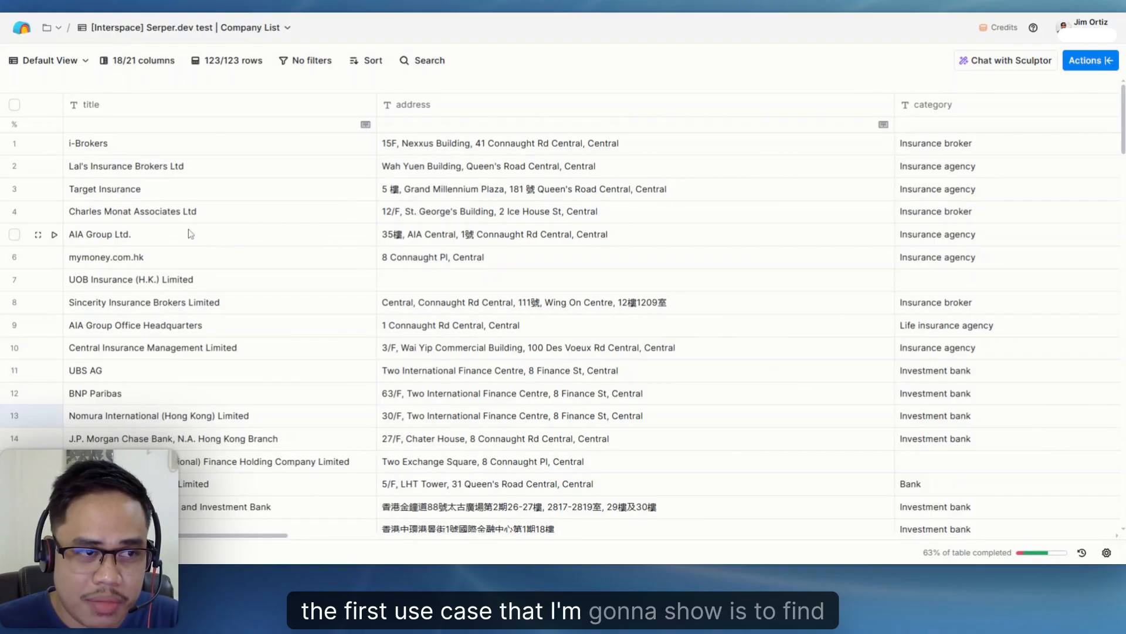
left_click(82, 146)
key("Return")
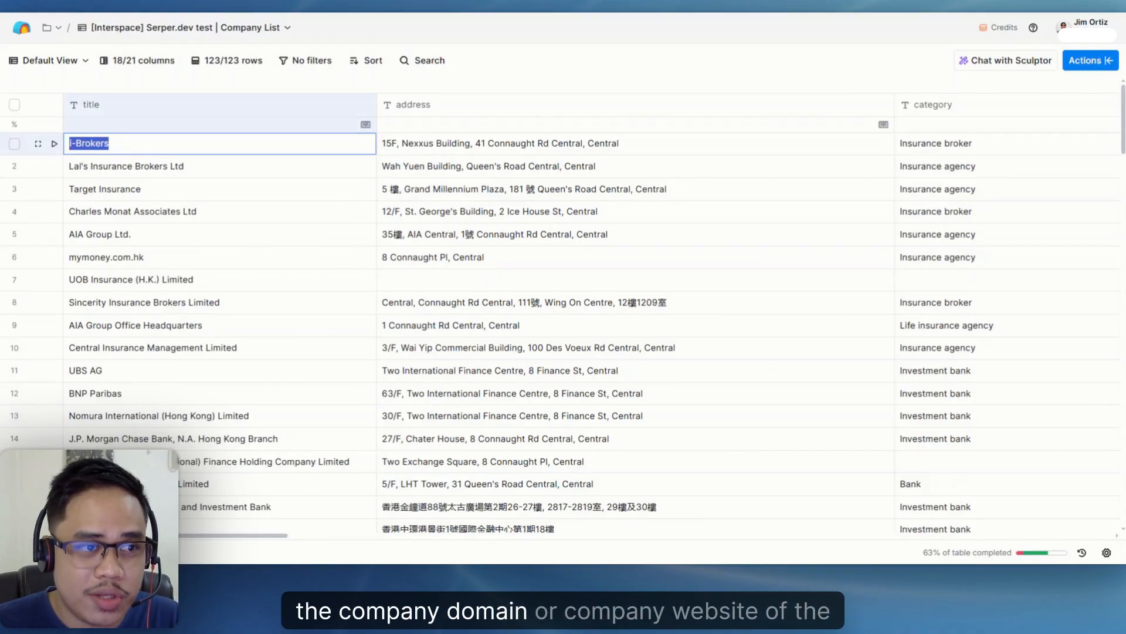
left_click(133, 164)
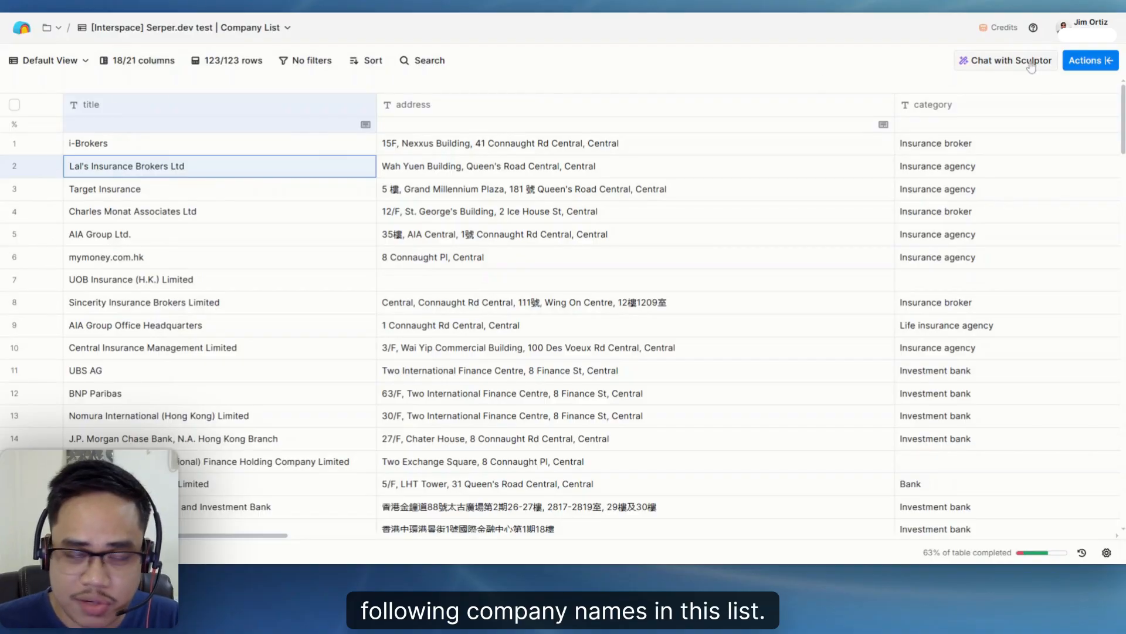
- Find the HTTP API enrichment, add it to the table and open its manual configuration
left_click(1095, 60)
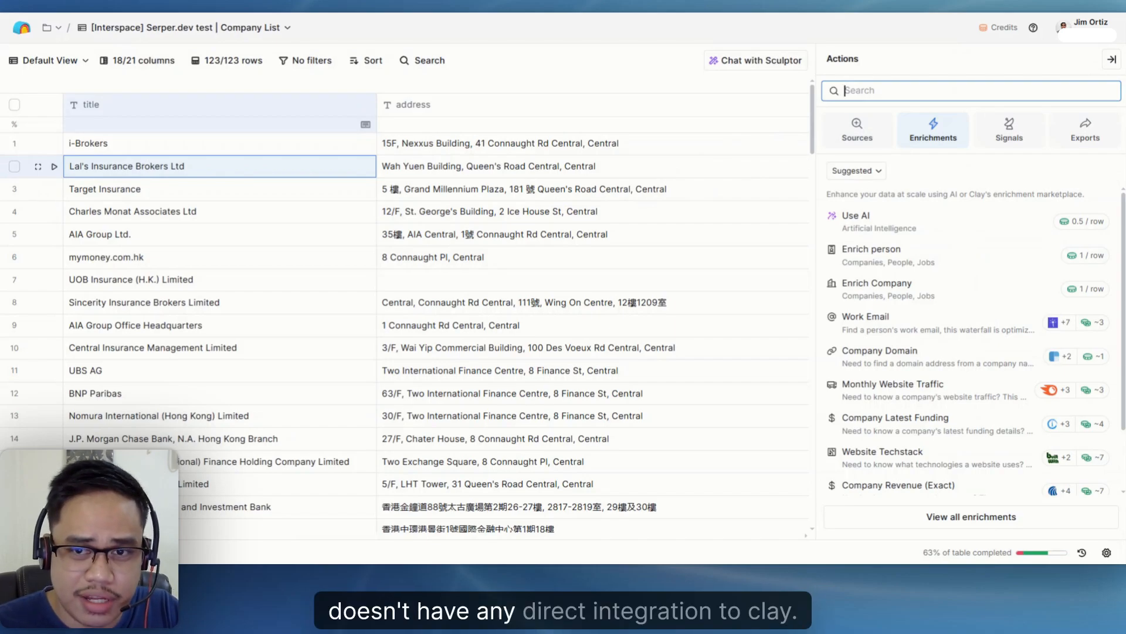
type("http a")
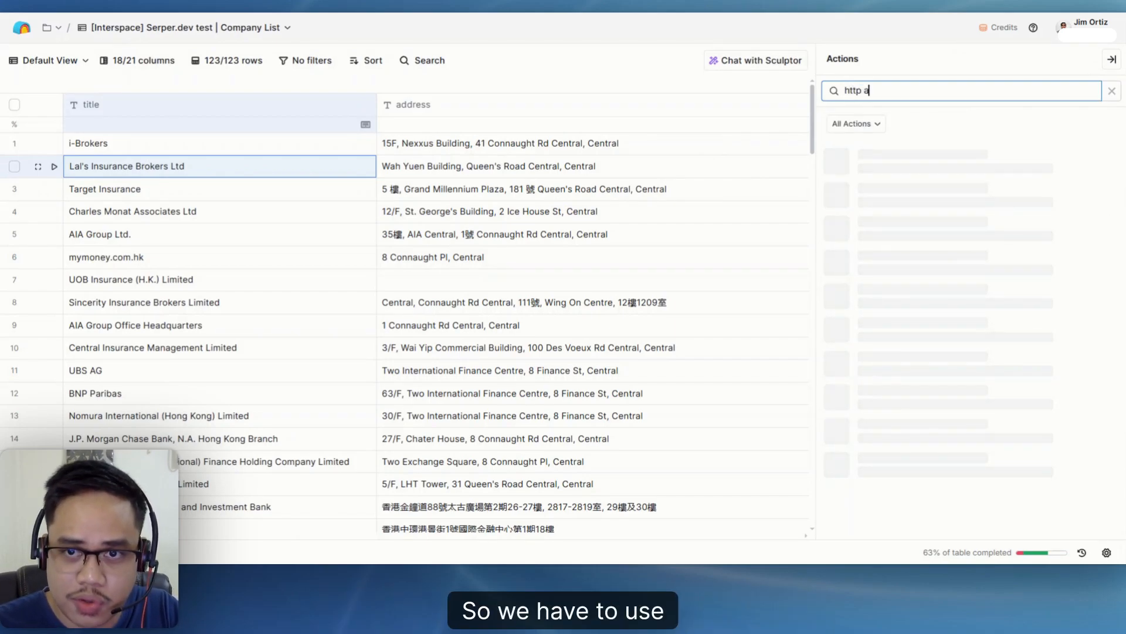
type("pi")
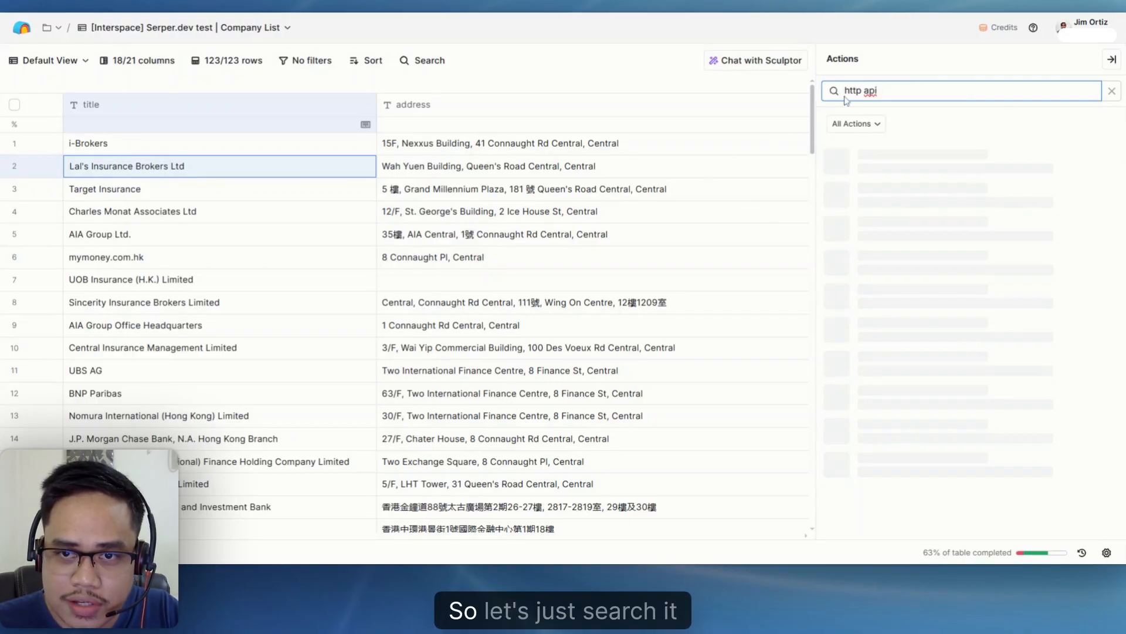
left_click(937, 160)
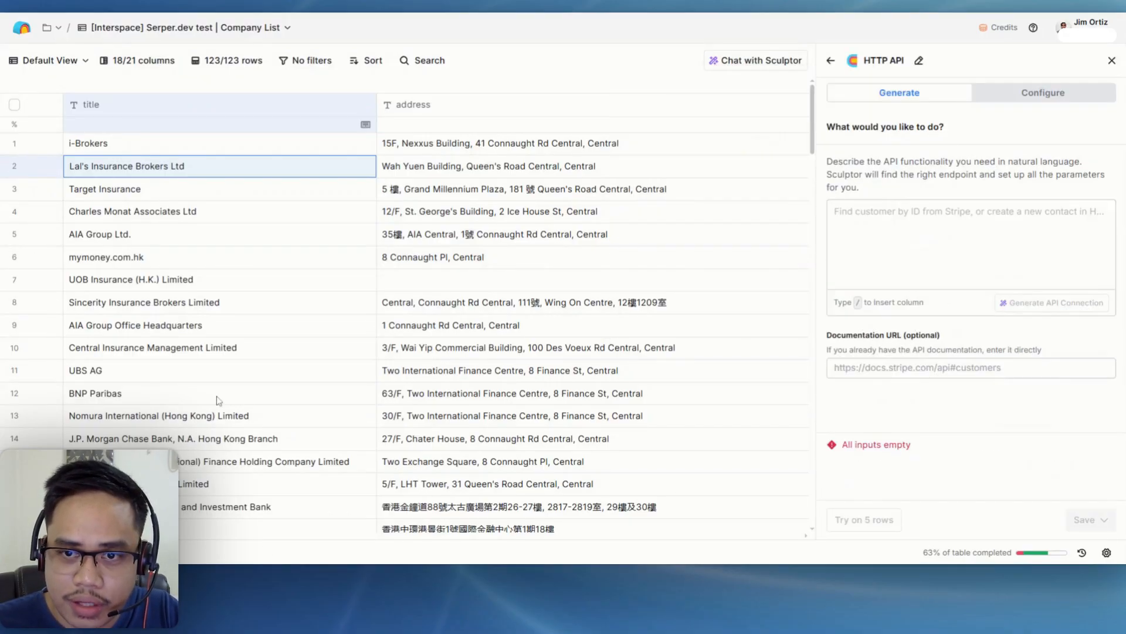
left_click(1005, 94)
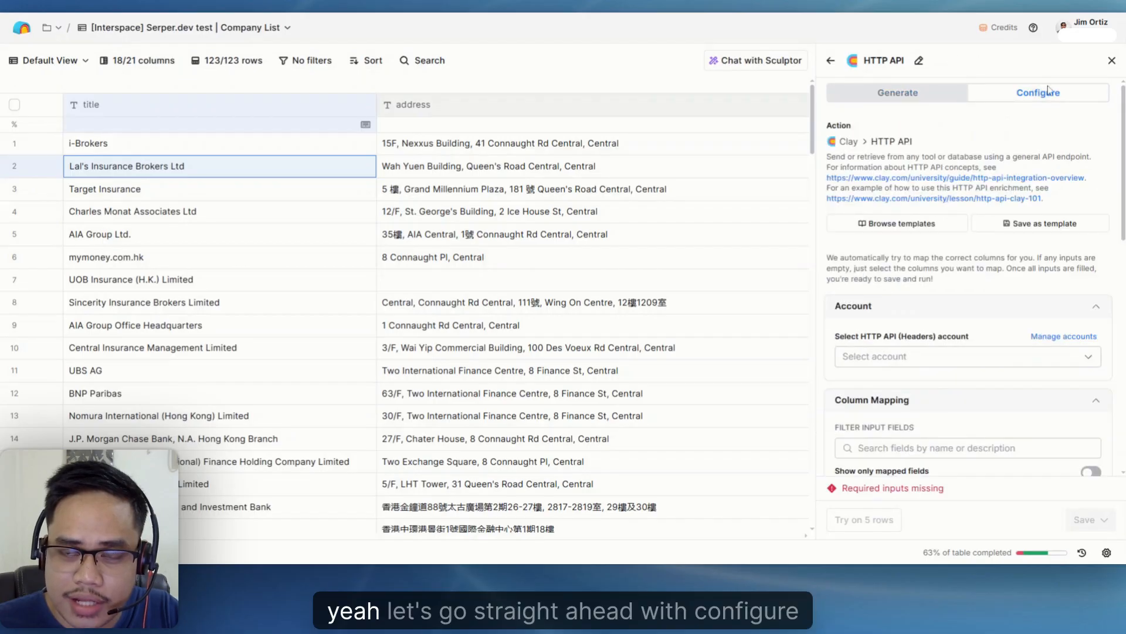
- Review the HTTP API header accounts available in Clay and the API keys page in Serper
scroll(911, 247, "down", 2)
scroll(907, 227, "up", 2)
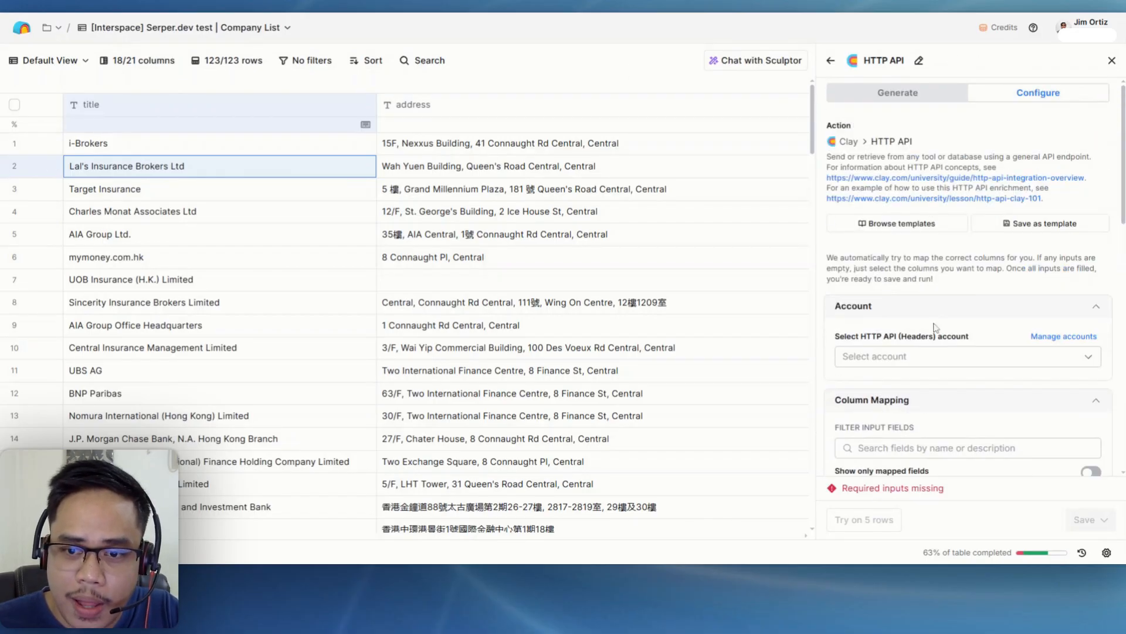
scroll(927, 330, "down", 2)
left_click(887, 229)
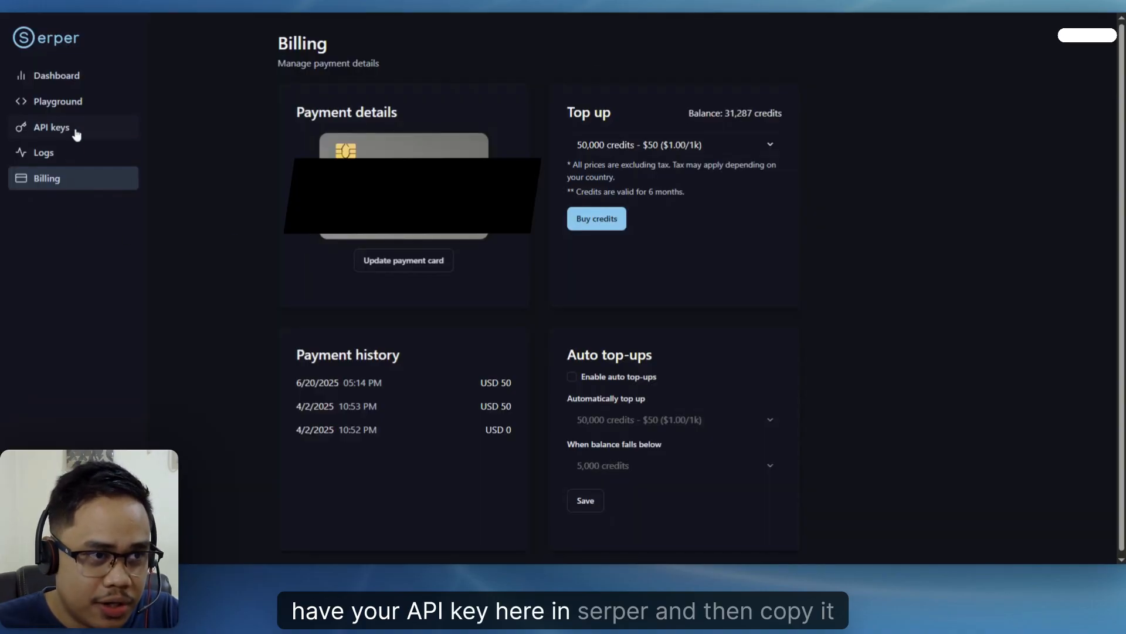
left_click(74, 129)
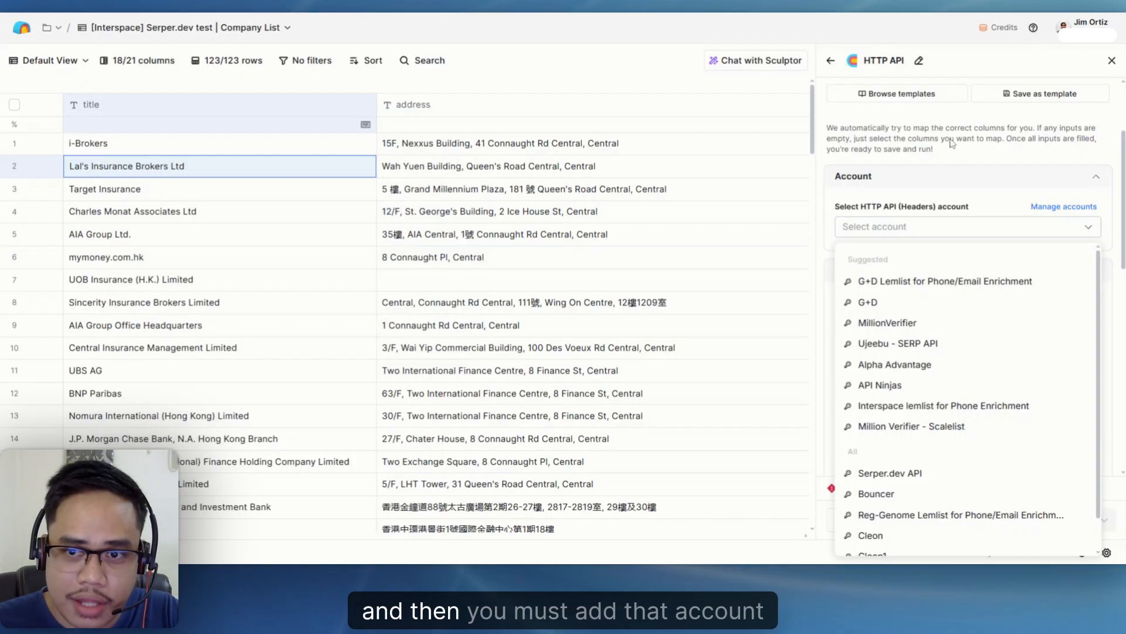
scroll(879, 523, "down", 1)
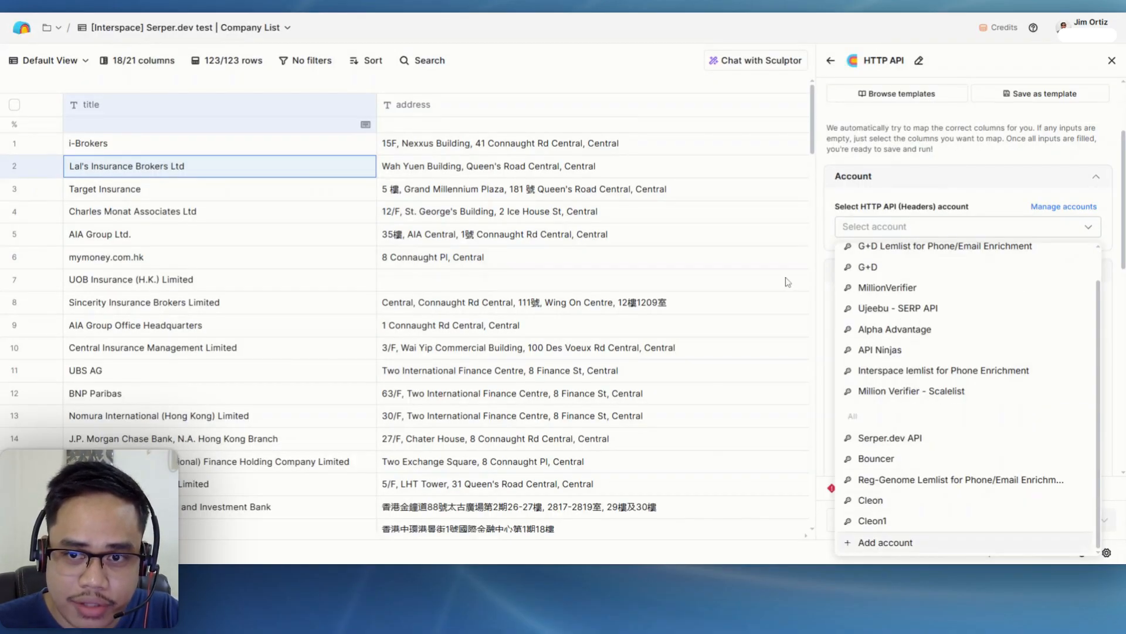
left_click(892, 206)
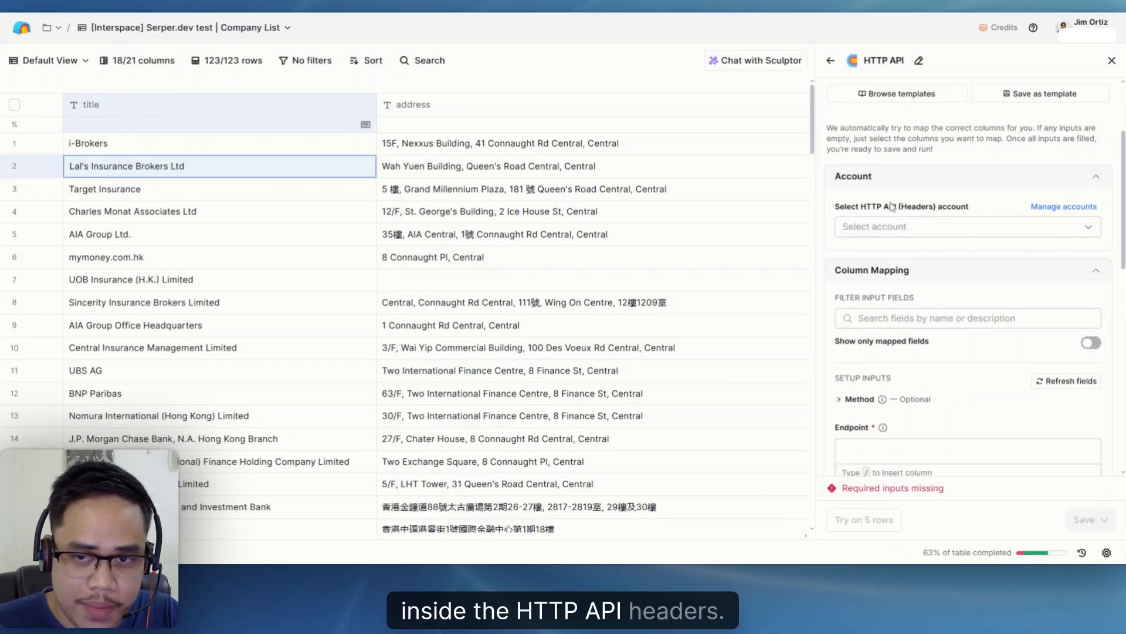
- Set the HTTP API request method to POST
scroll(883, 215, "down", 3)
left_click(855, 211)
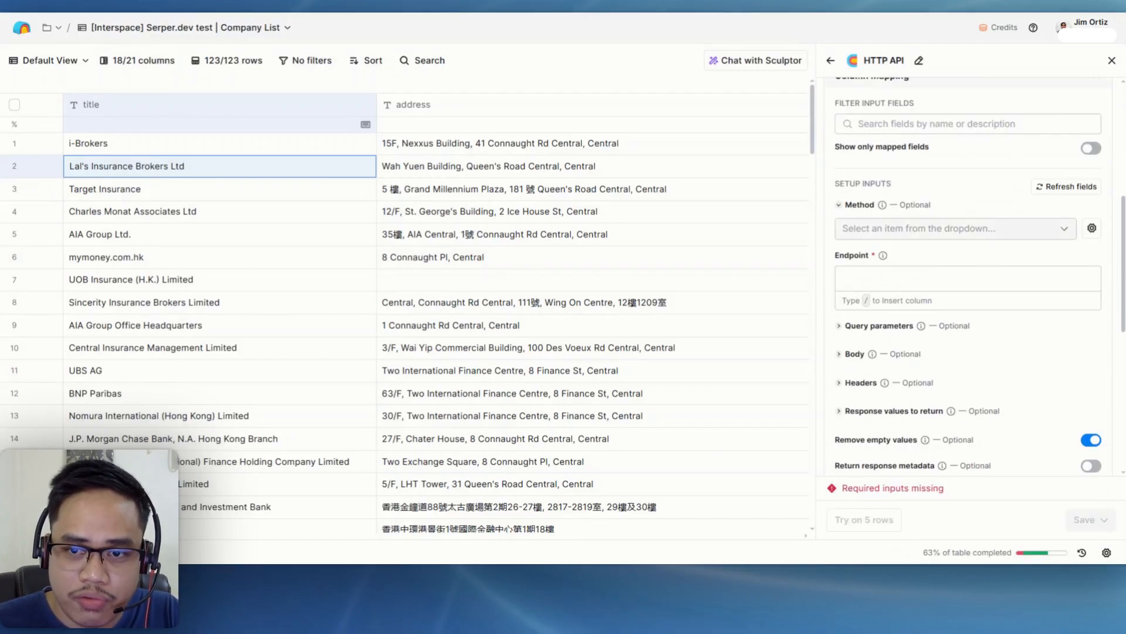
left_click(850, 230)
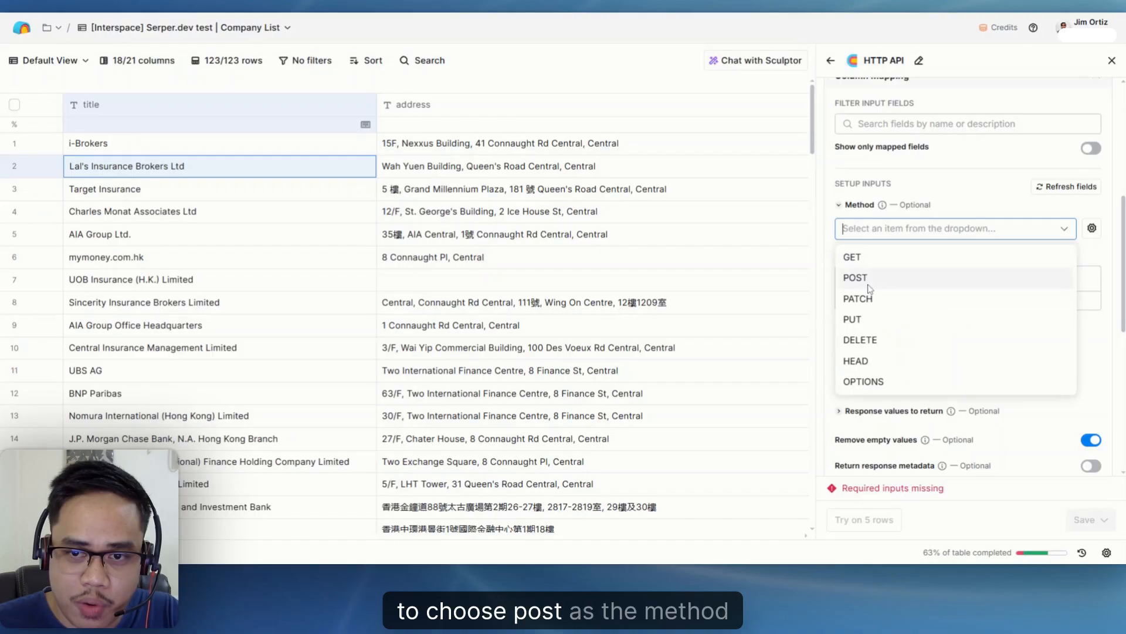
left_click(857, 278)
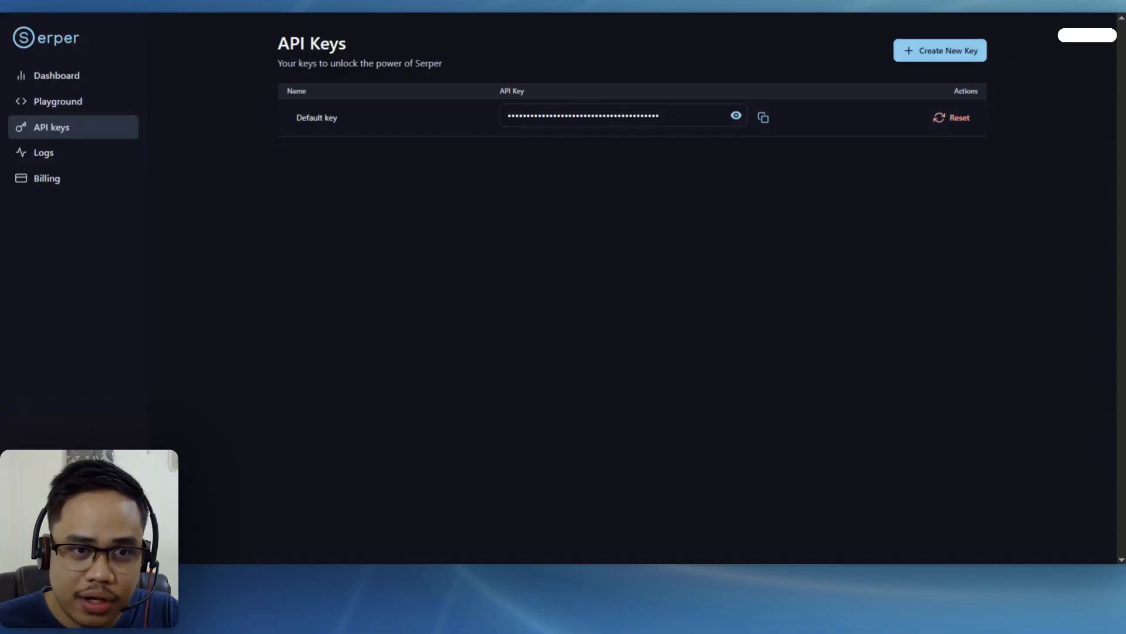
- Switch to Serper's Playground and examine the request types, keeping Search as the type
left_click(37, 103)
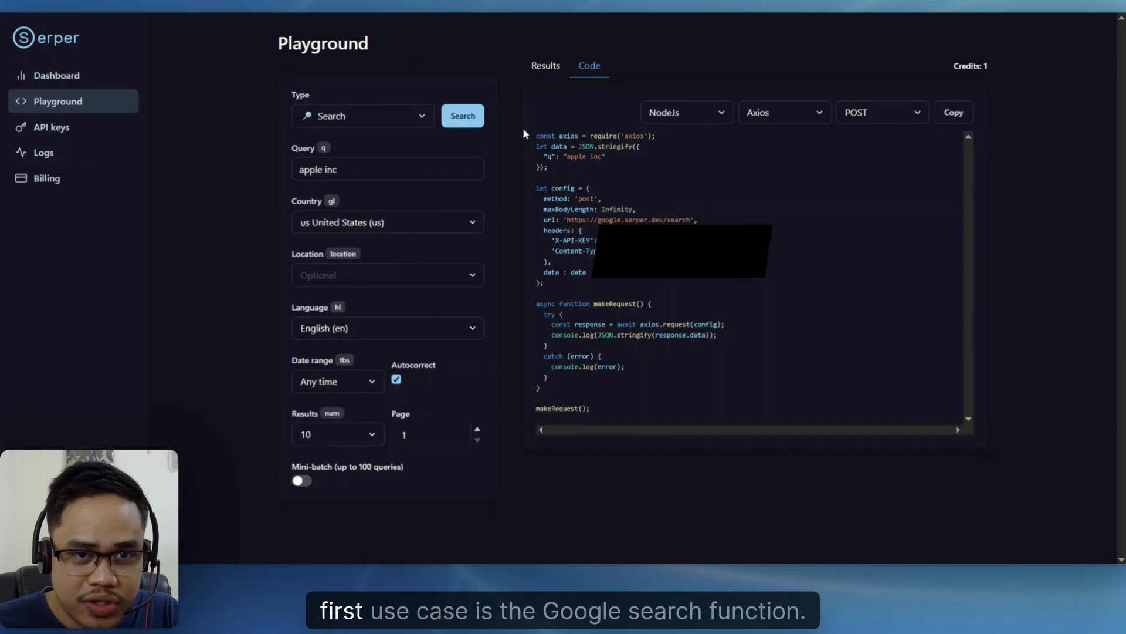
left_click(365, 121)
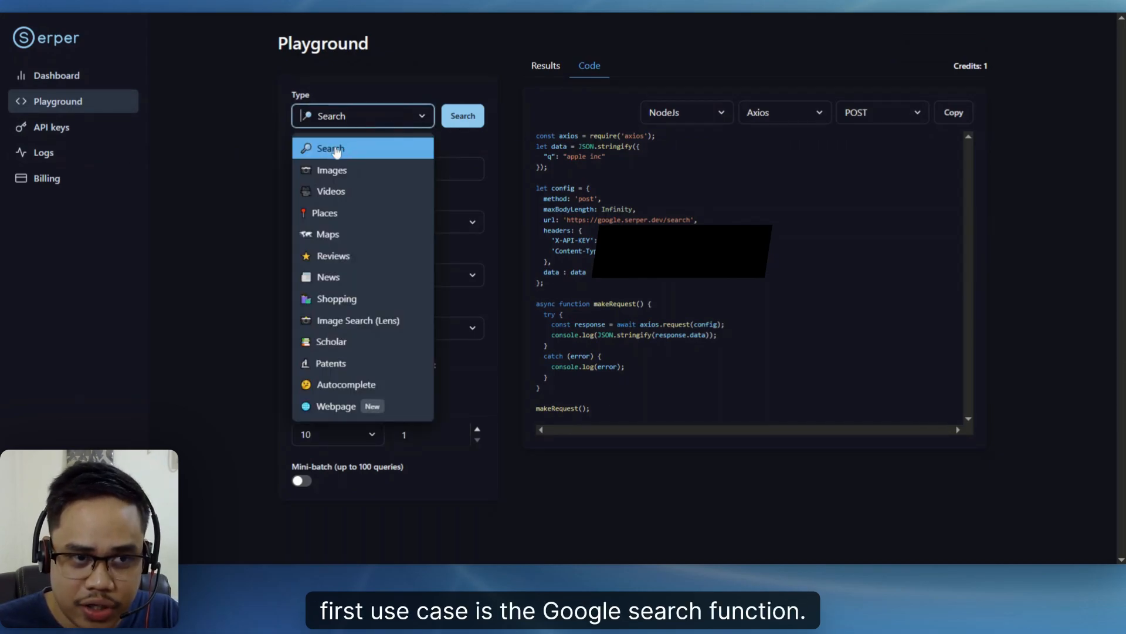
left_click(336, 152)
left_click(356, 121)
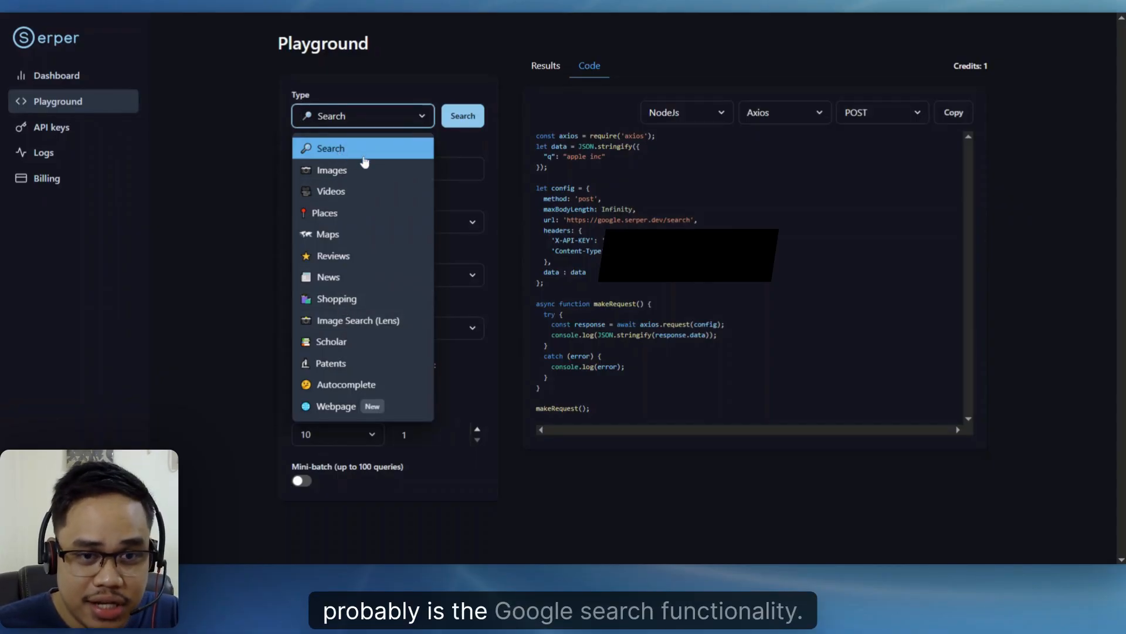
left_click(229, 173)
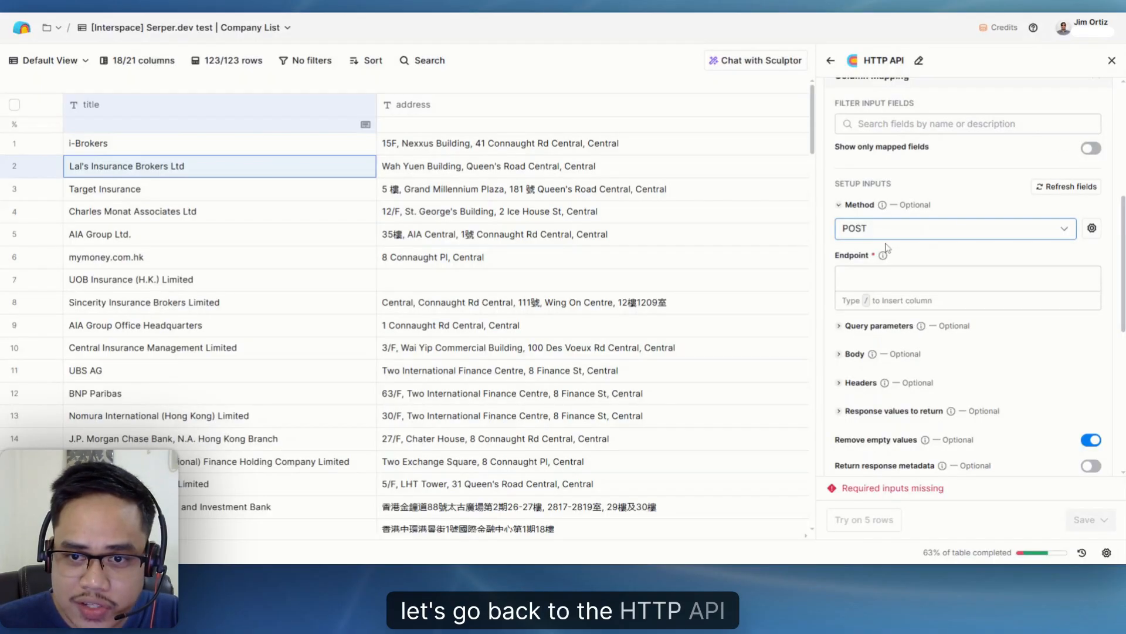
left_click(886, 228)
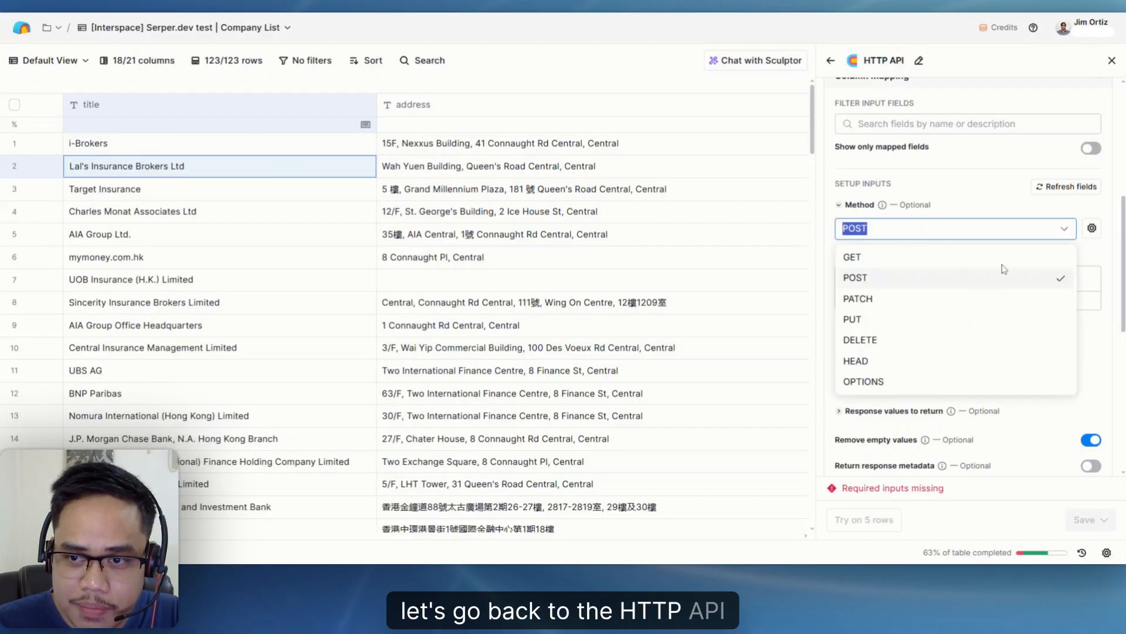
left_click(1096, 259)
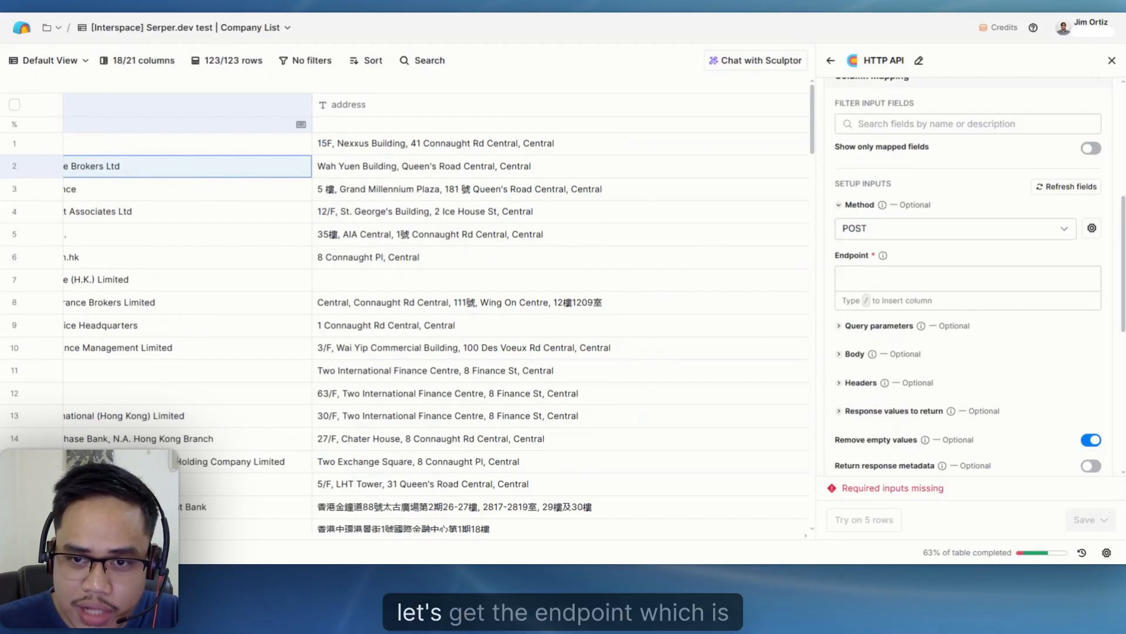
left_click(918, 279)
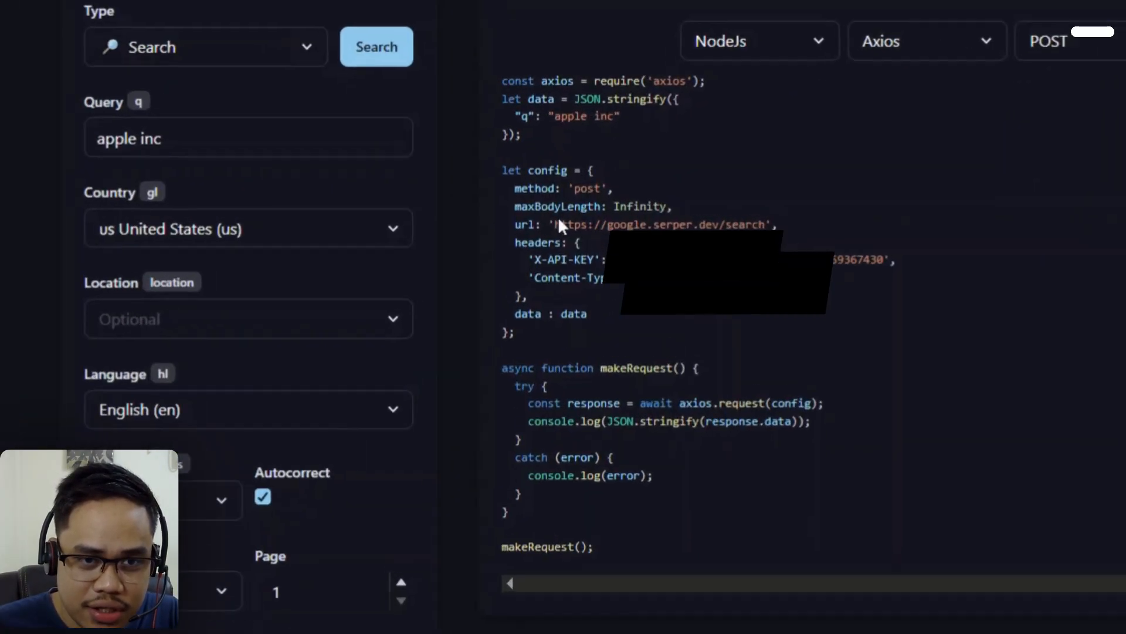
left_click_drag(556, 225, 765, 225)
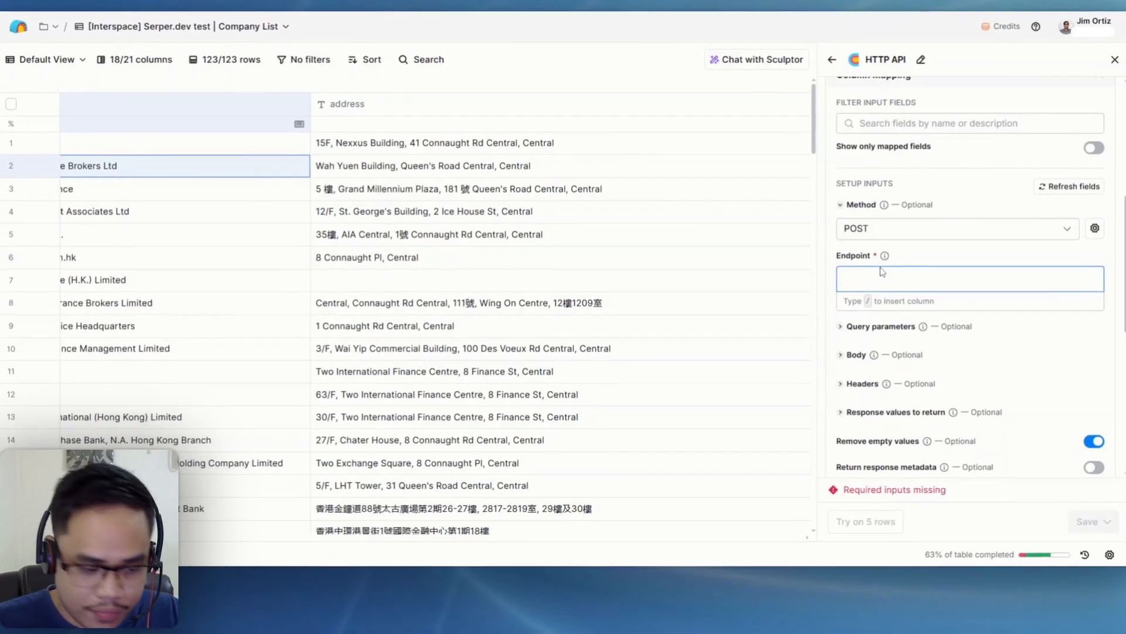
type("https://google.serper.dev/search")
scroll(968, 293, "down", 2)
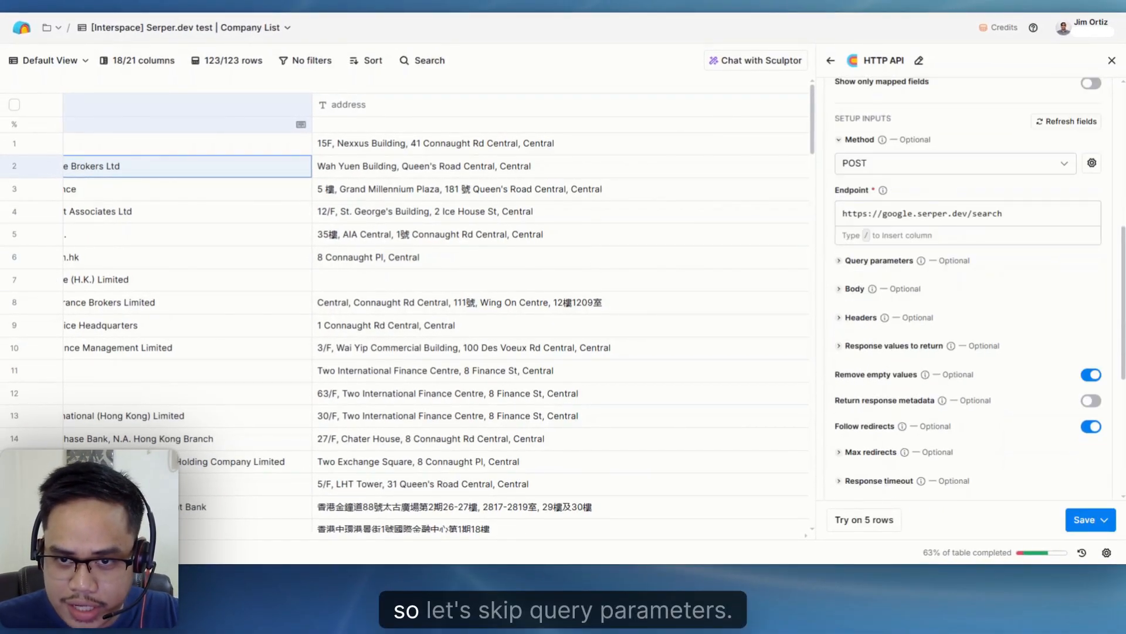
scroll(968, 293, "down", 3)
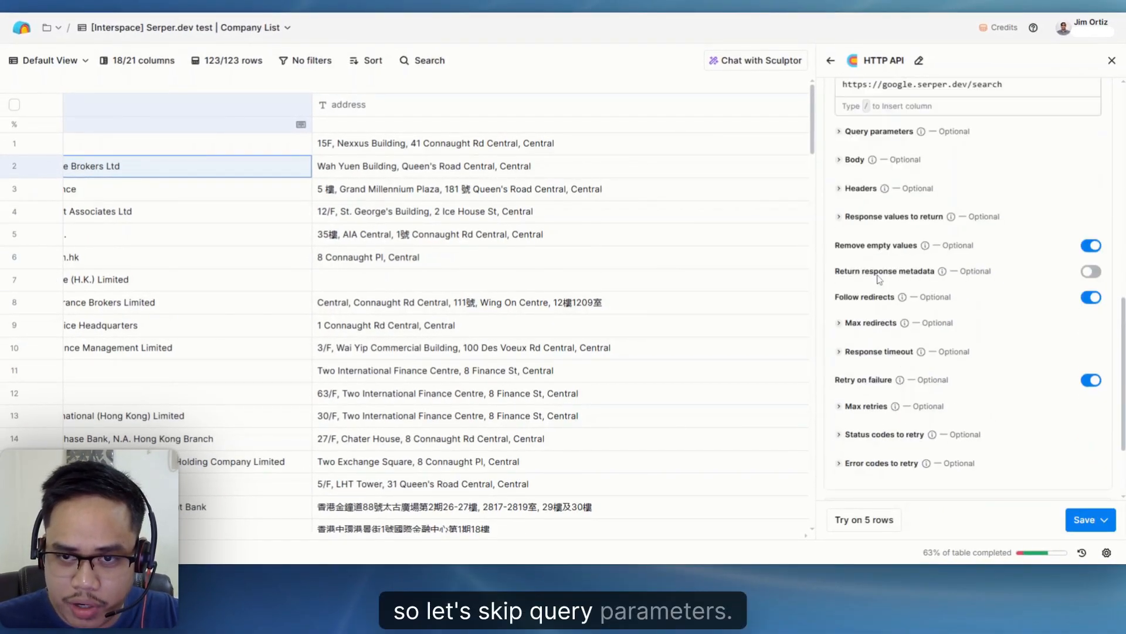
- Fill the request body with JSON setting q to "company website", gl to "us", hl to "en" and num to 1
left_click(840, 95)
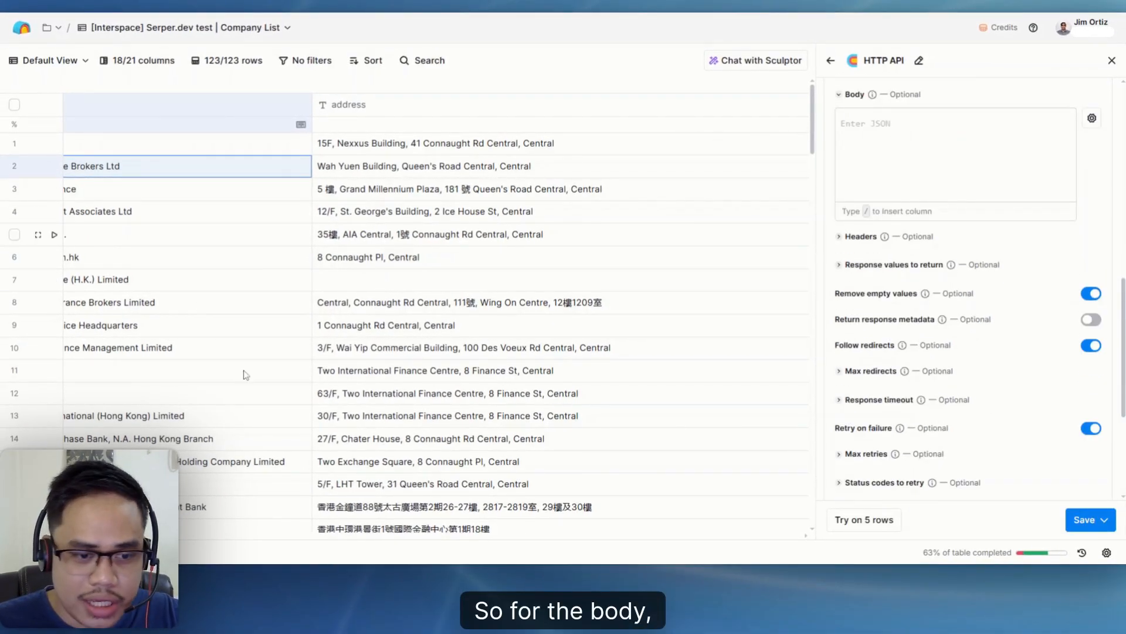
left_click(1006, 202)
type("{   \"q\": \"company website\",   \"gl\": \"us\",   \"hl\": \"en\",   \"num\": 1 }")
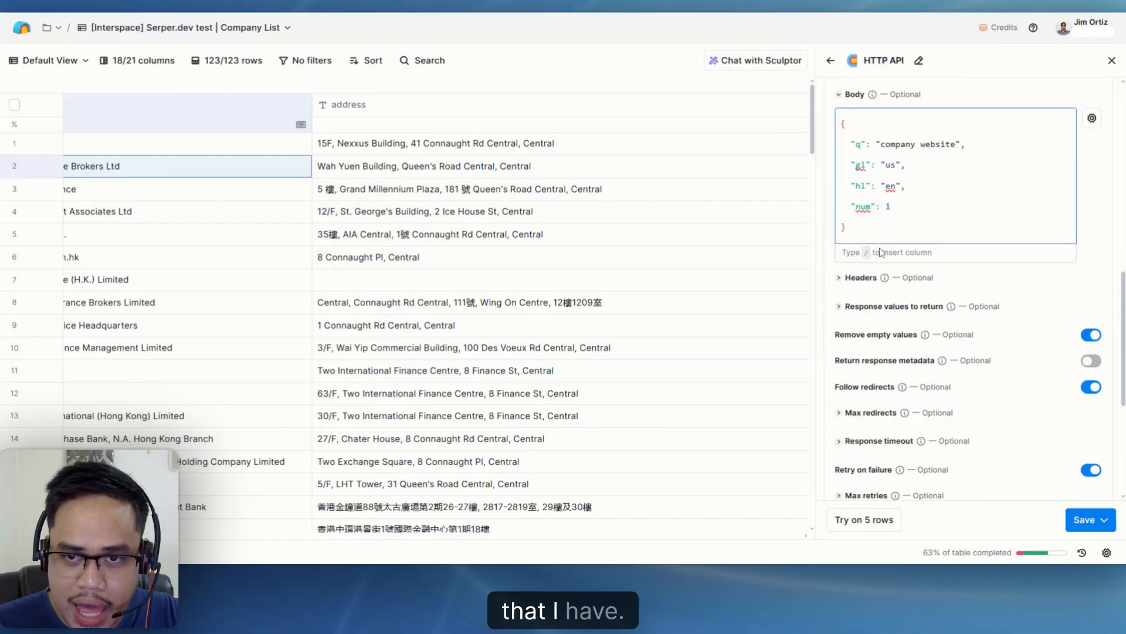
scroll(880, 252, "up", 2)
left_click(402, 553)
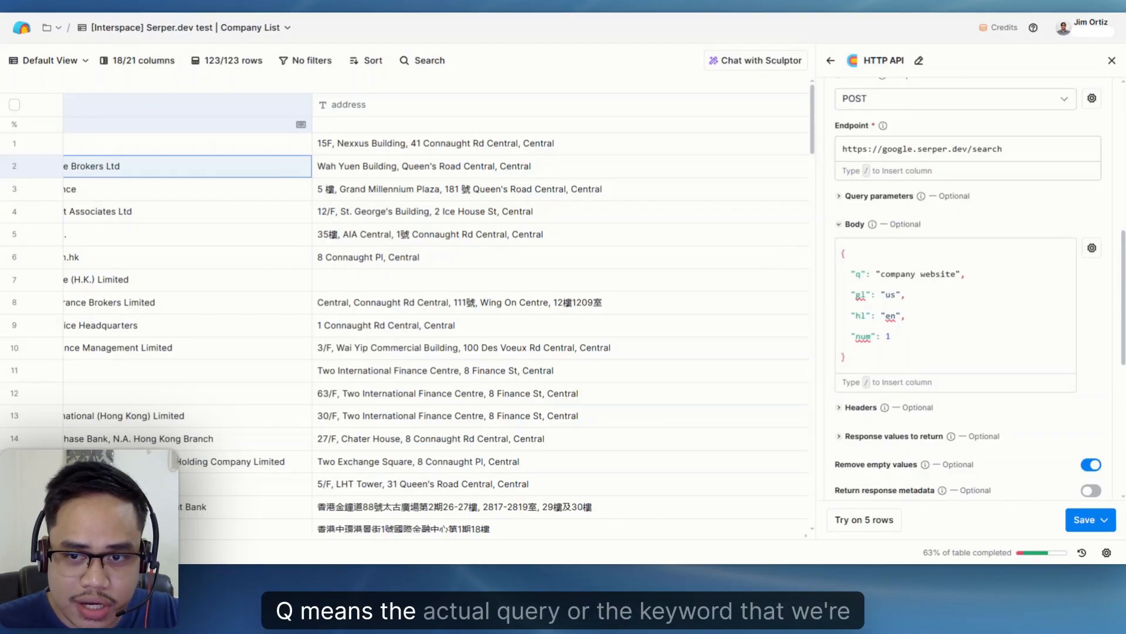
- Insert the title column before "company website" in the body's q value, separated by a space
left_click(951, 274)
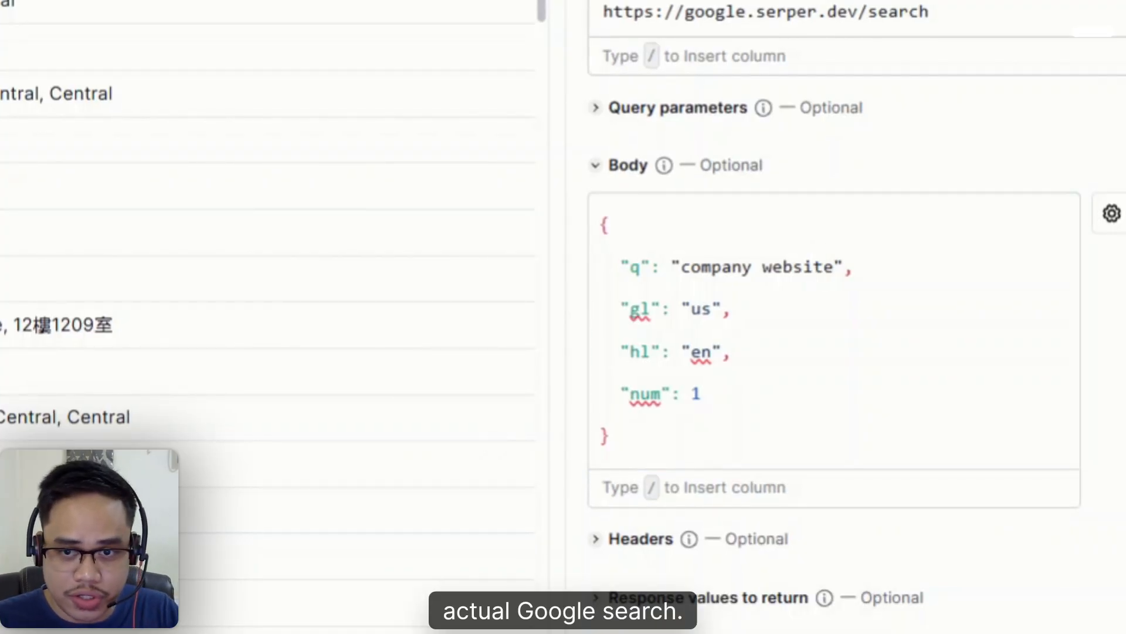
left_click(679, 267)
type("/")
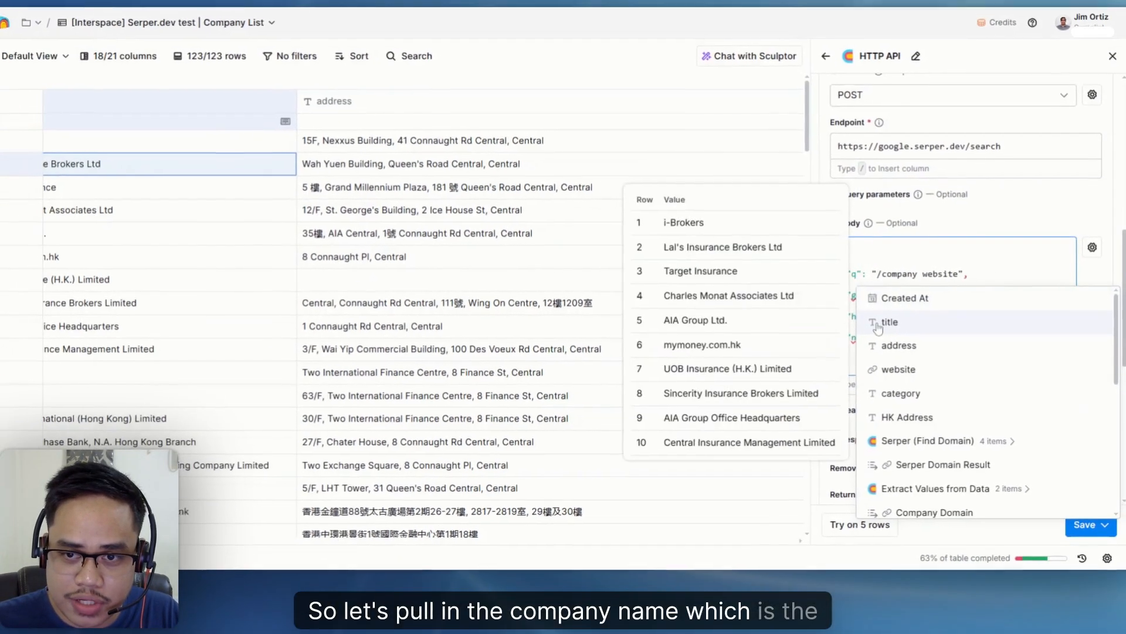
left_click(834, 335)
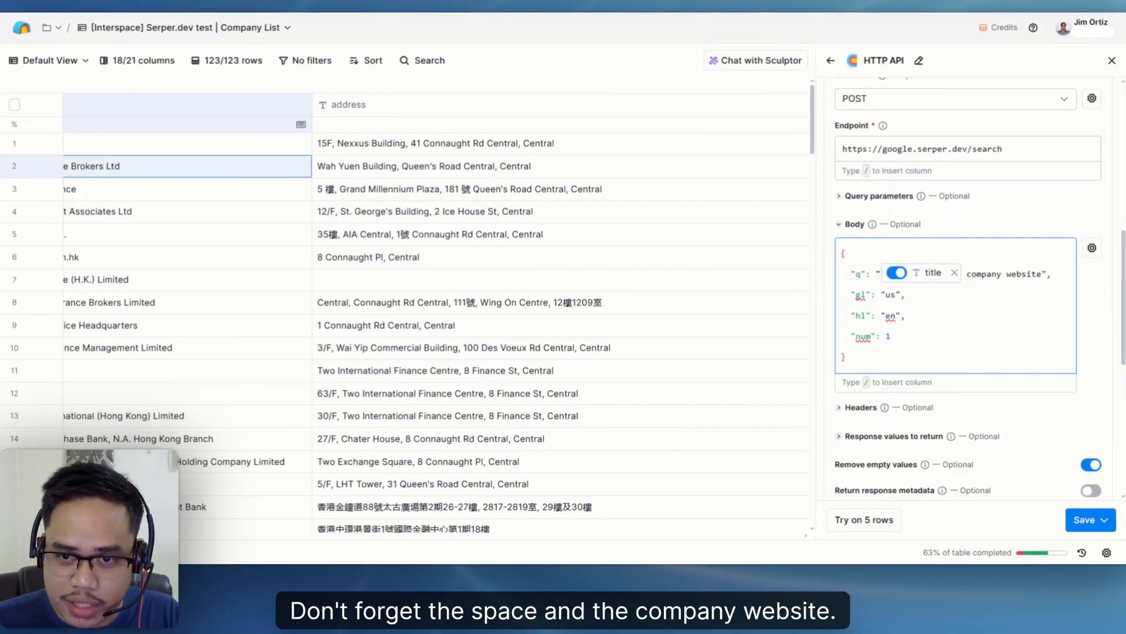
scroll(968, 293, "down", 1)
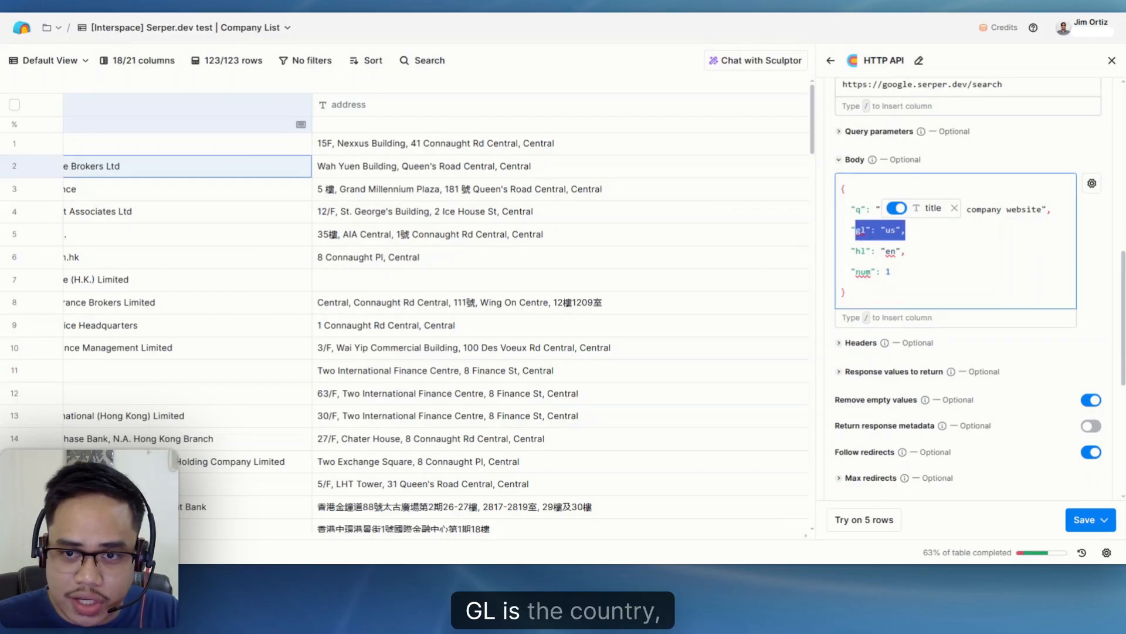
- Review the gl, hl and num parameters in the HTTP API request body
mouse_move(851, 251)
left_mouse_down()
mouse_move(907, 252)
mouse_move(892, 271)
mouse_move(851, 271)
left_mouse_up()
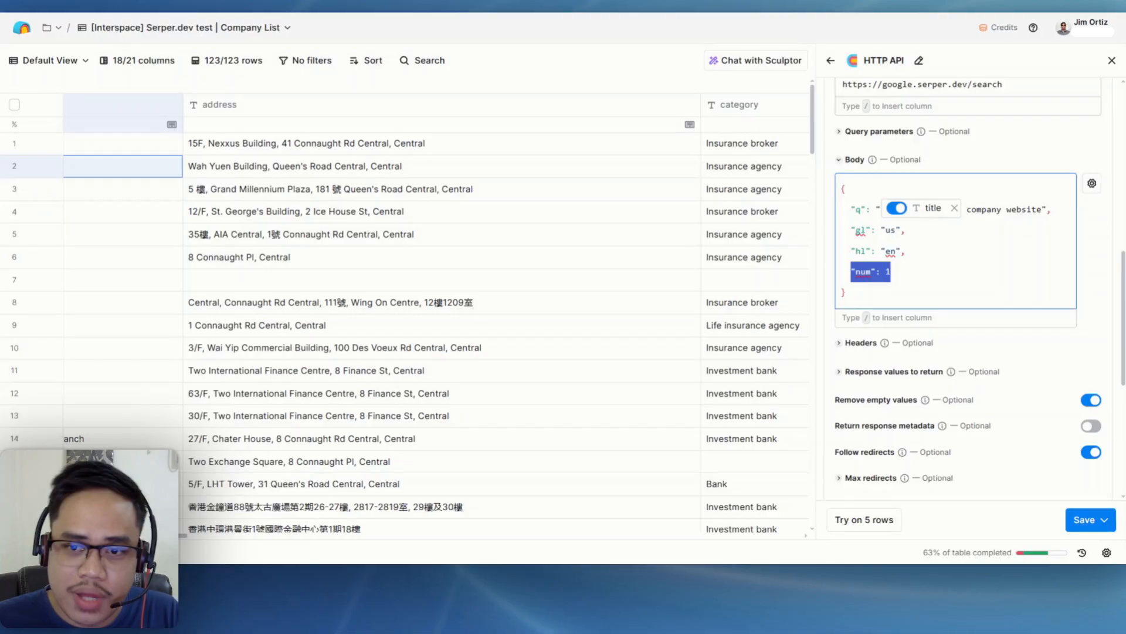
left_click(892, 271)
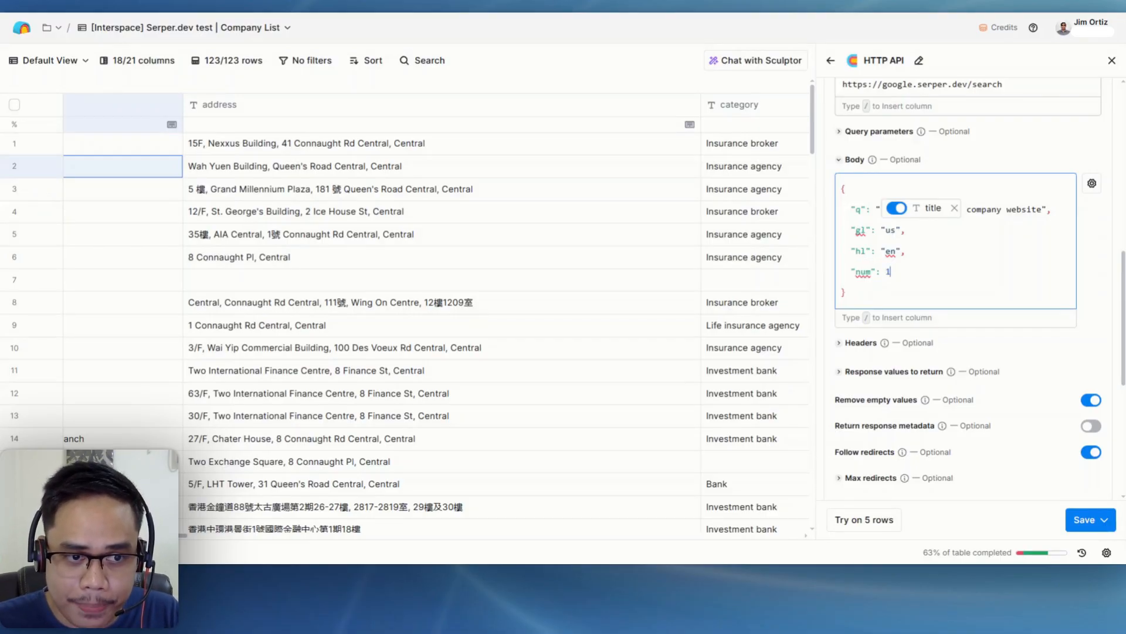
scroll(892, 271, "up", 2)
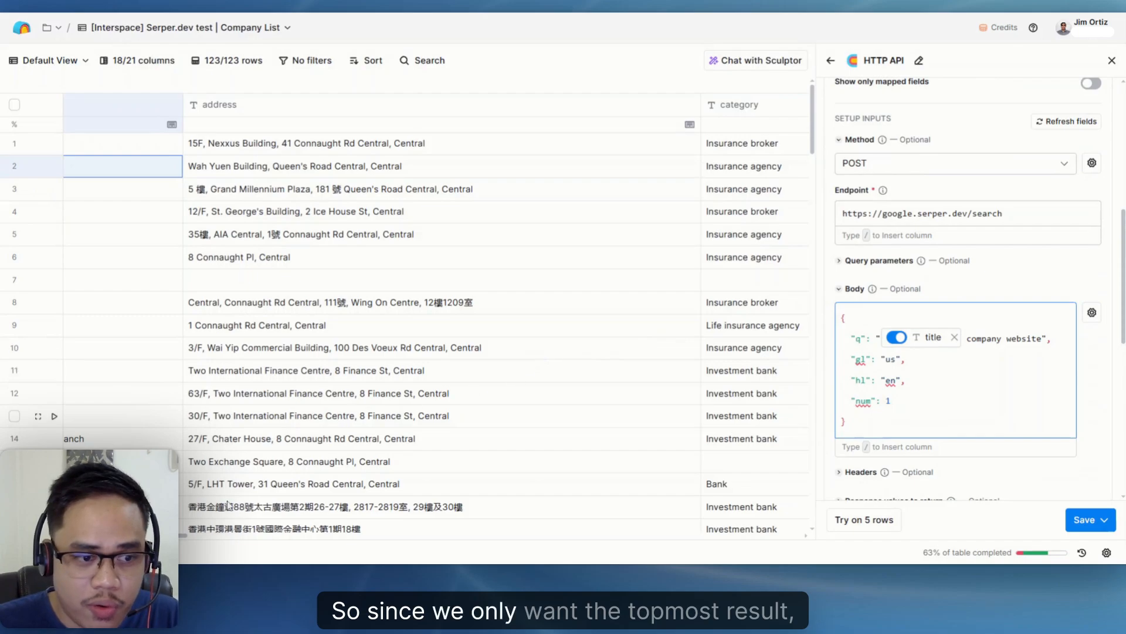
scroll(437, 317, "left", 3)
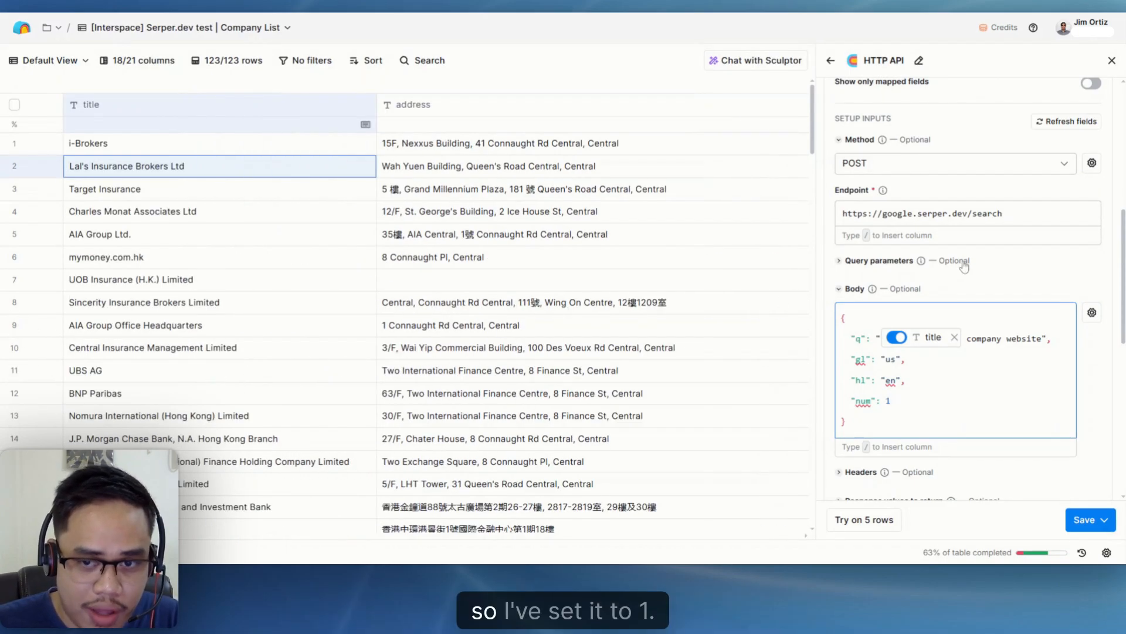
scroll(911, 361, "down", 2)
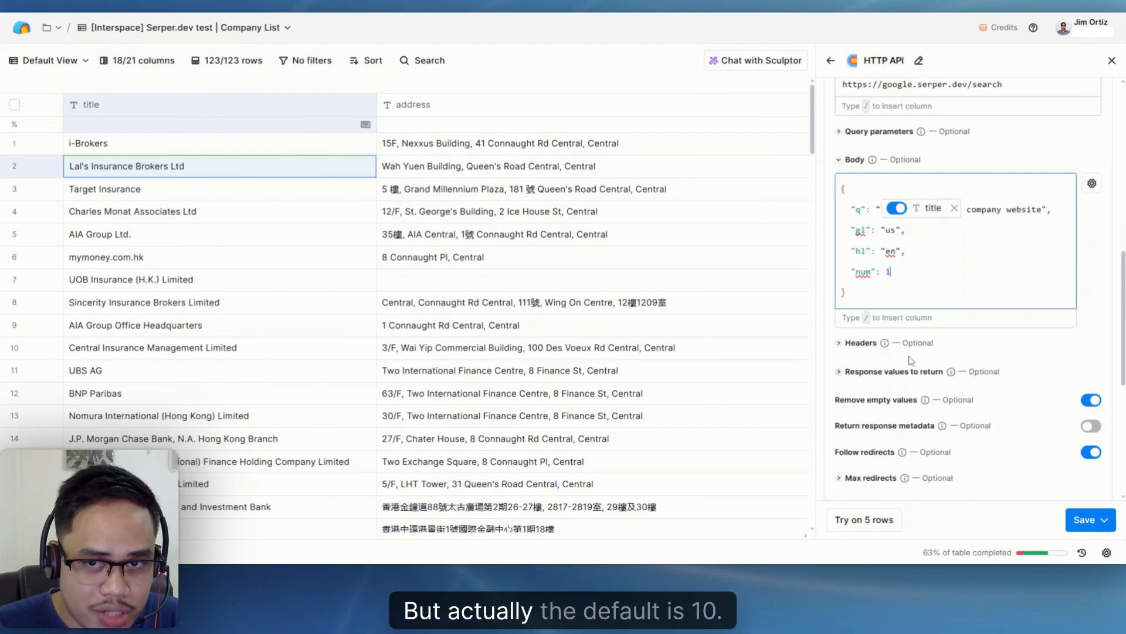
- Add two request headers: X-API-KEY with the API key copied from Serper's Playground code, and Content-Type set to application/json
scroll(997, 340, "down", 2)
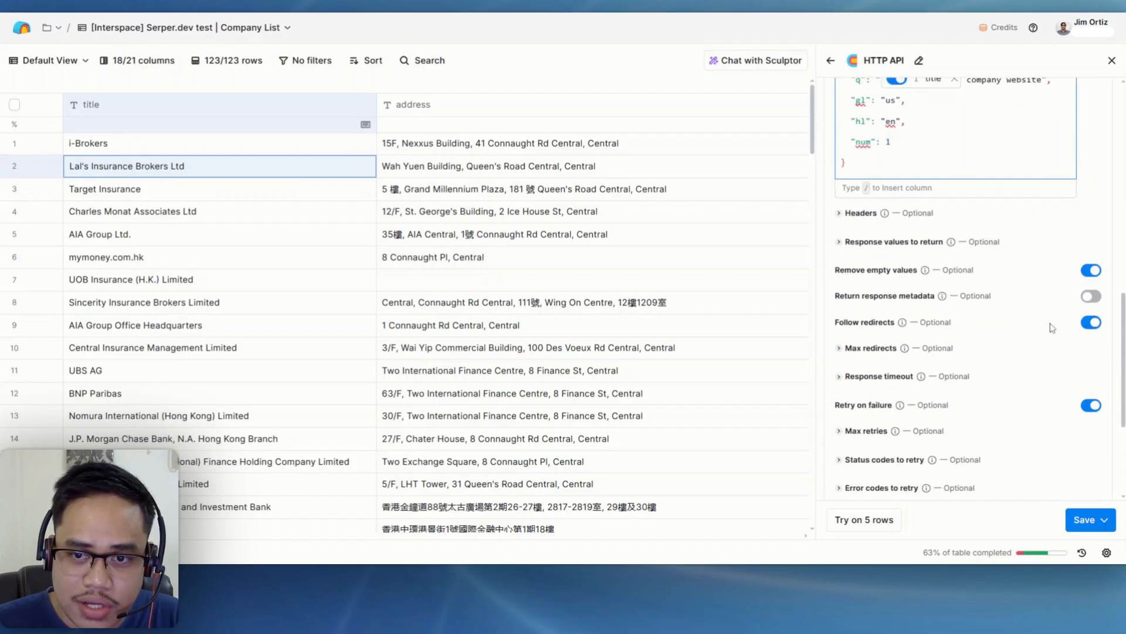
left_click(867, 215)
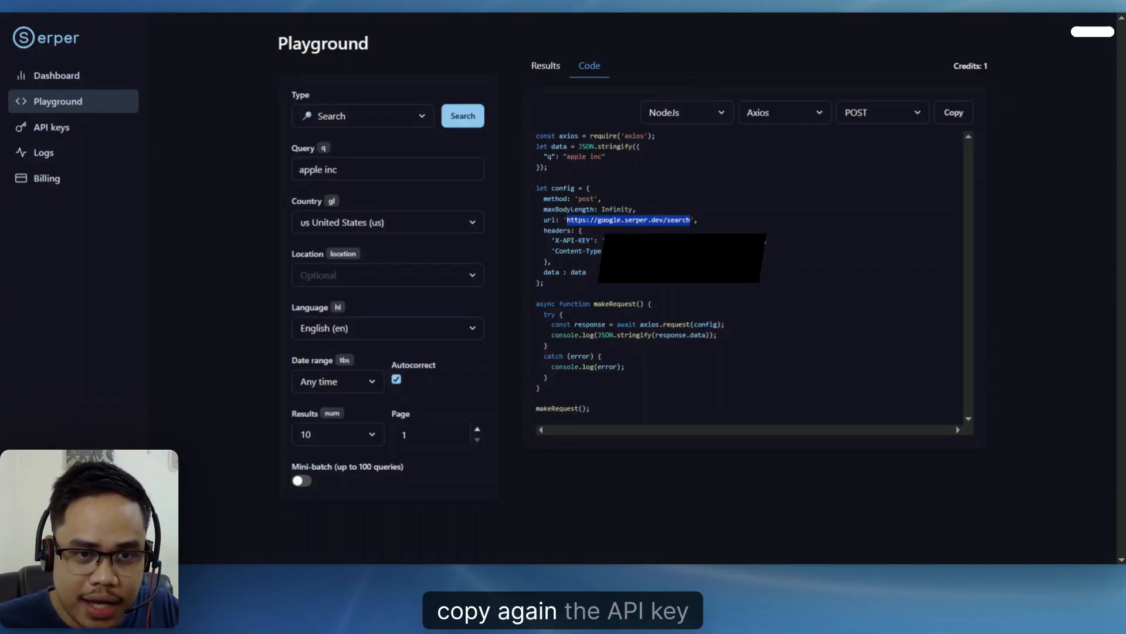
double_click(572, 240)
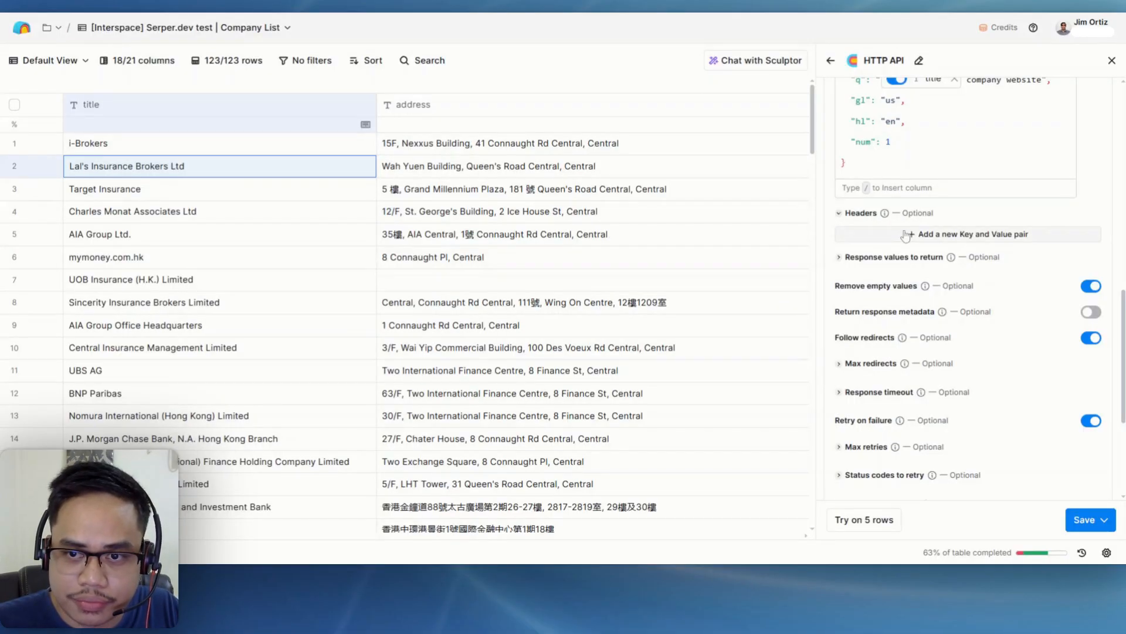
left_click(906, 235)
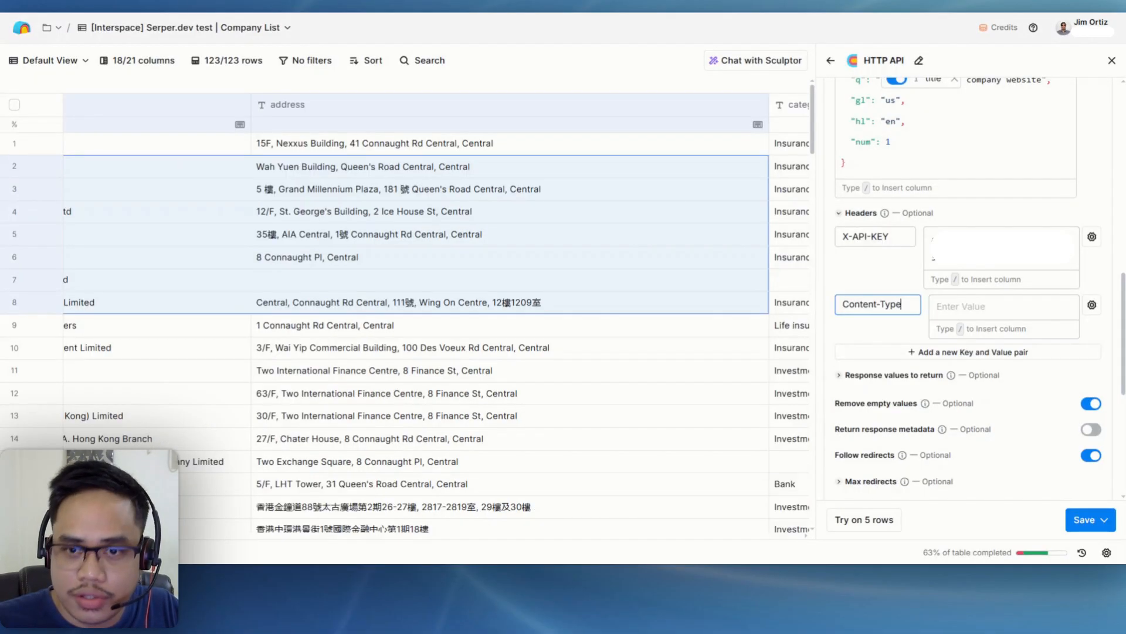
left_click(1003, 306)
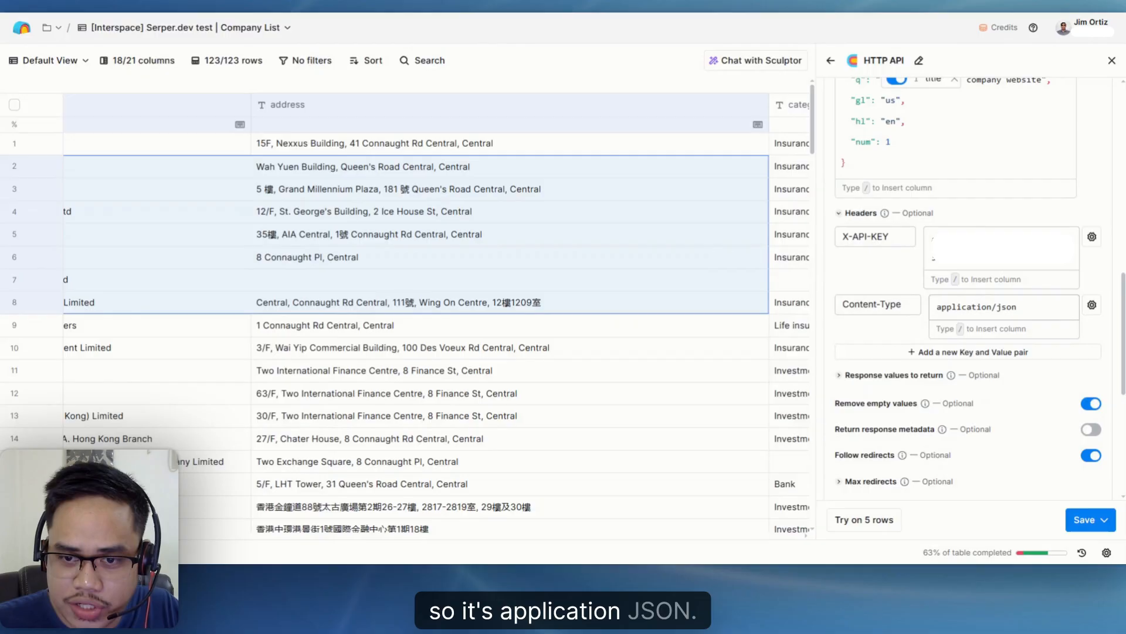
- Select Serper.dev API as the HTTP API (Headers) account, and save and run the enrichment on 10 rows
scroll(913, 304, "down", 4)
scroll(921, 291, "up", 8)
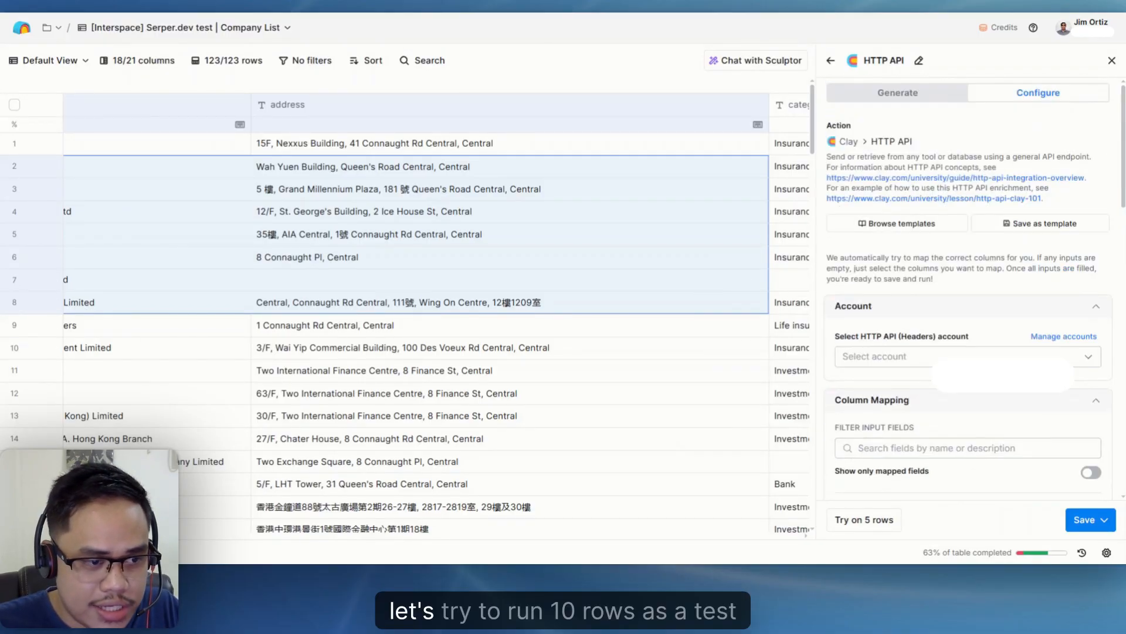
scroll(598, 468, "left", 3)
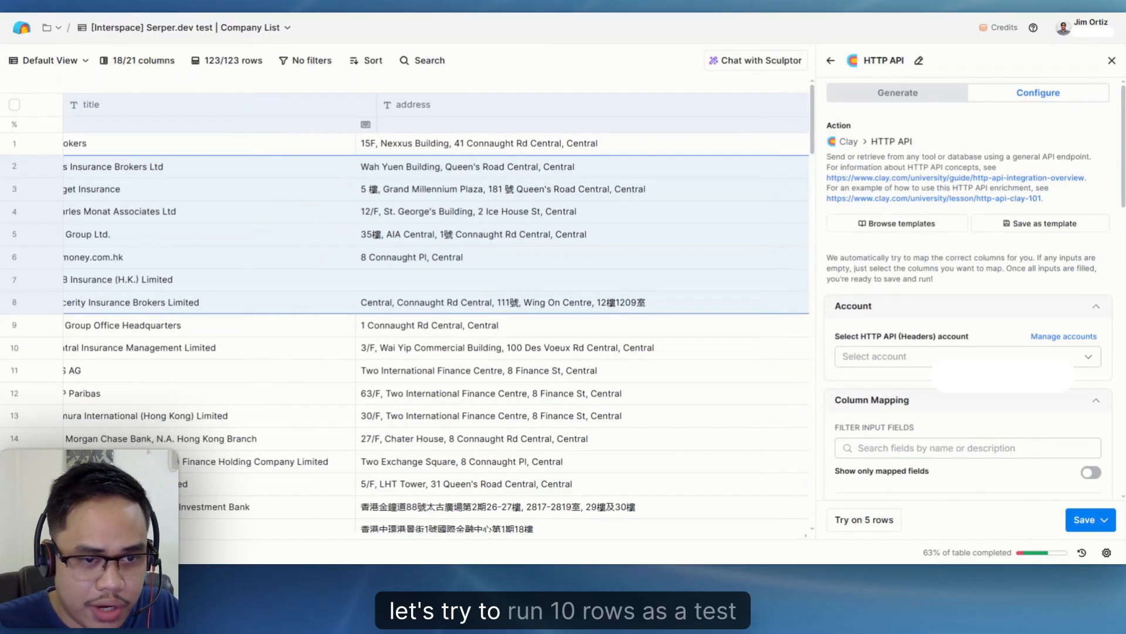
scroll(347, 374, "left", 1)
left_click(1104, 520)
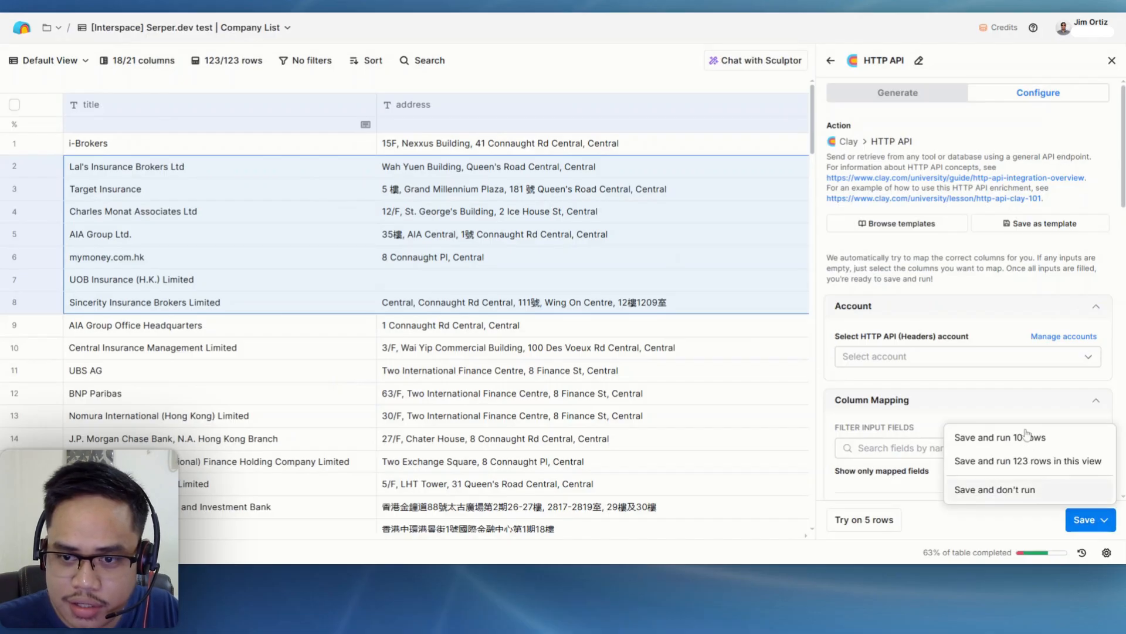
left_click(884, 358)
left_click(885, 359)
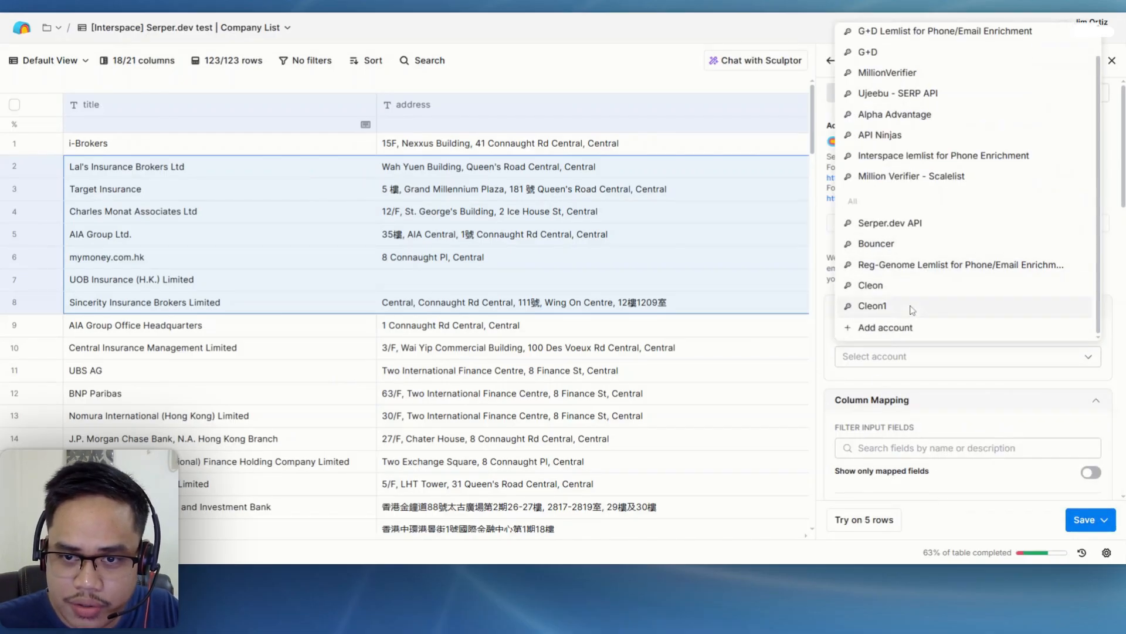
left_click(890, 223)
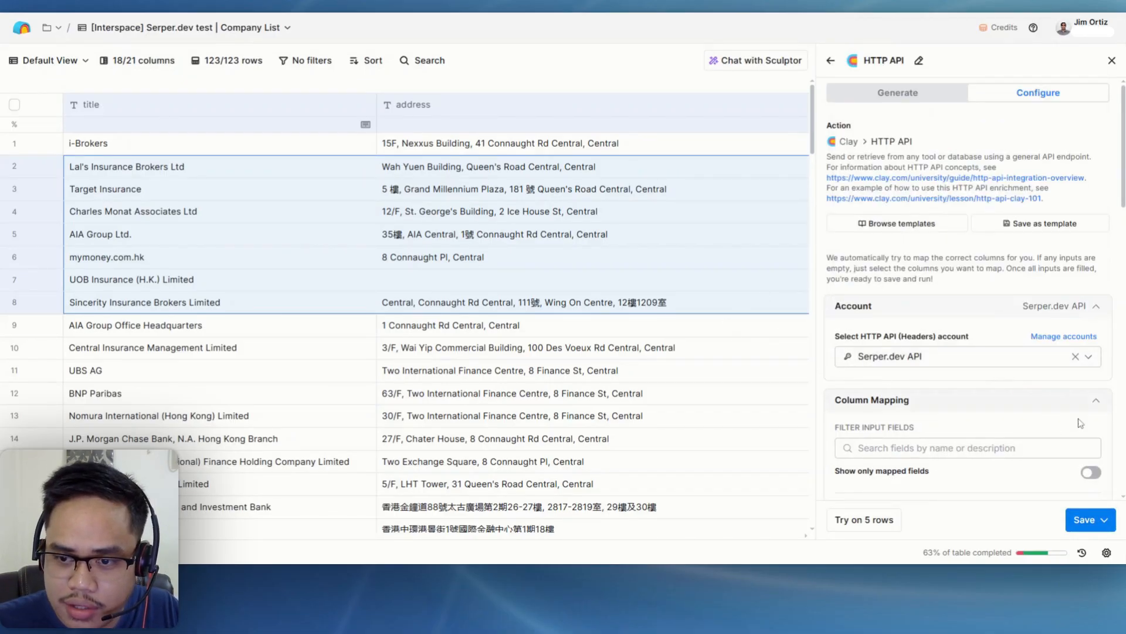
left_click(1100, 519)
left_click(996, 437)
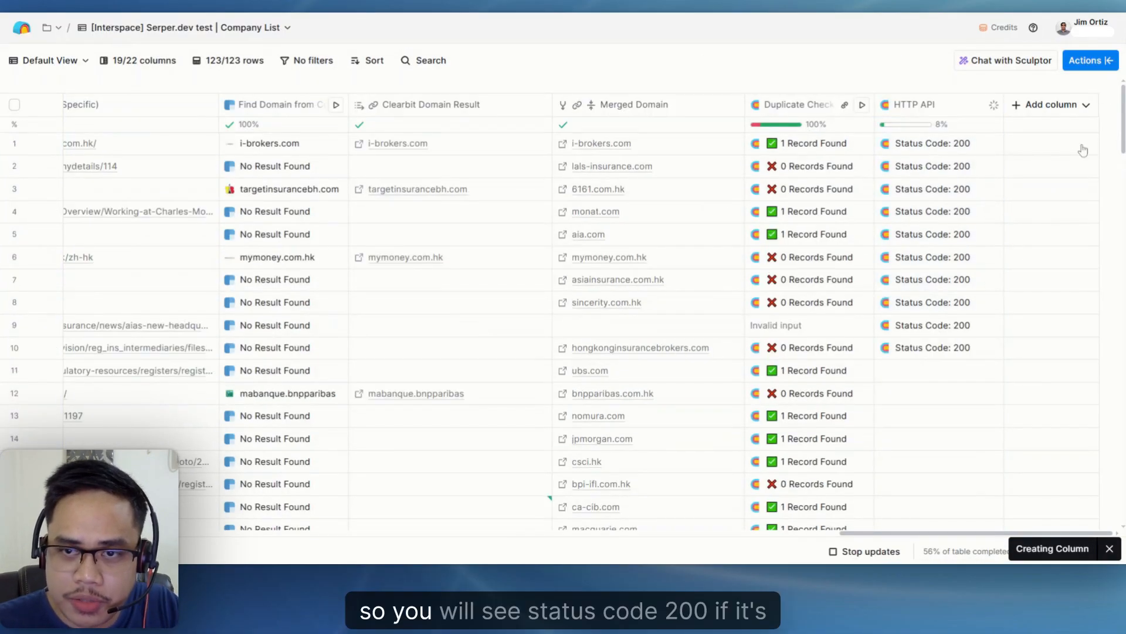
- Add the Link of the first Organic result in row 1's HTTP API output as a new column named "Website found"
left_click(923, 151)
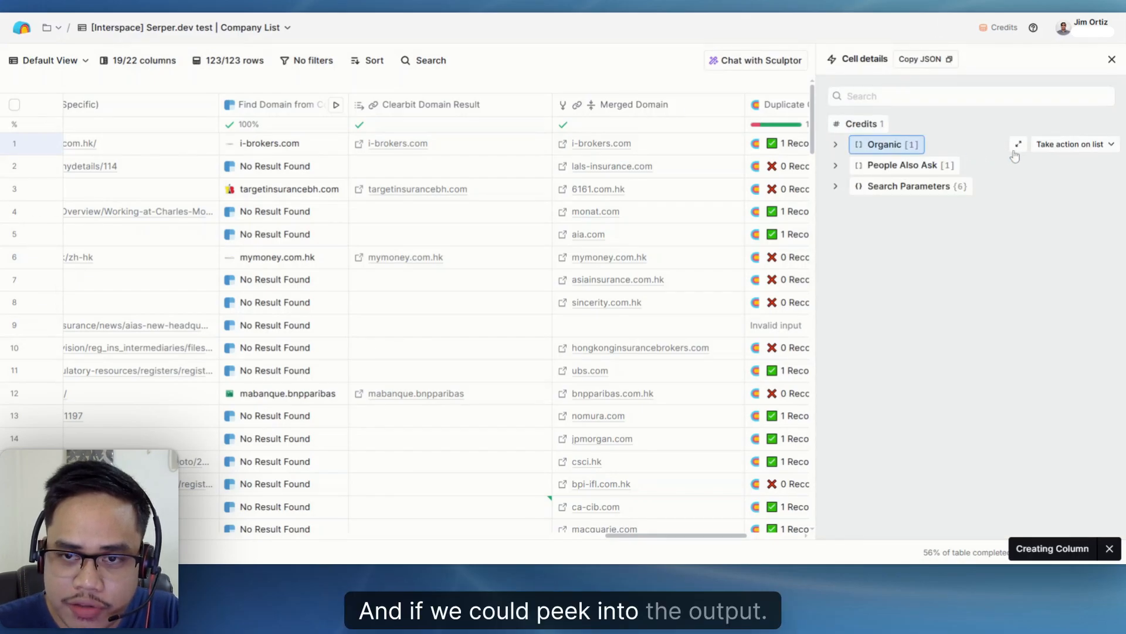
left_click(835, 147)
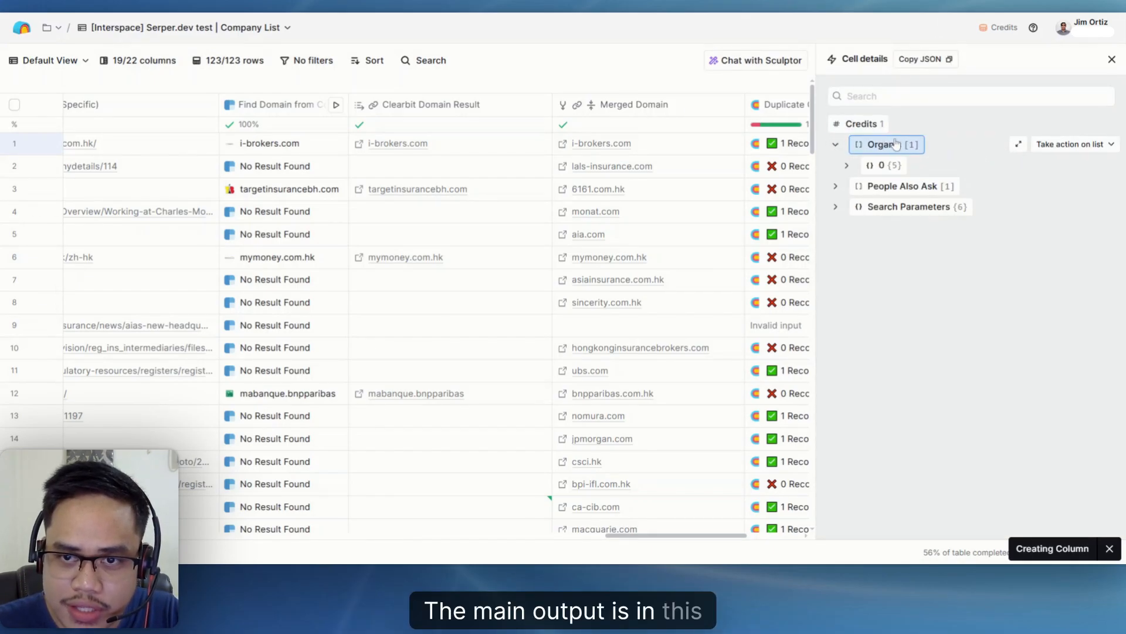
left_click(846, 165)
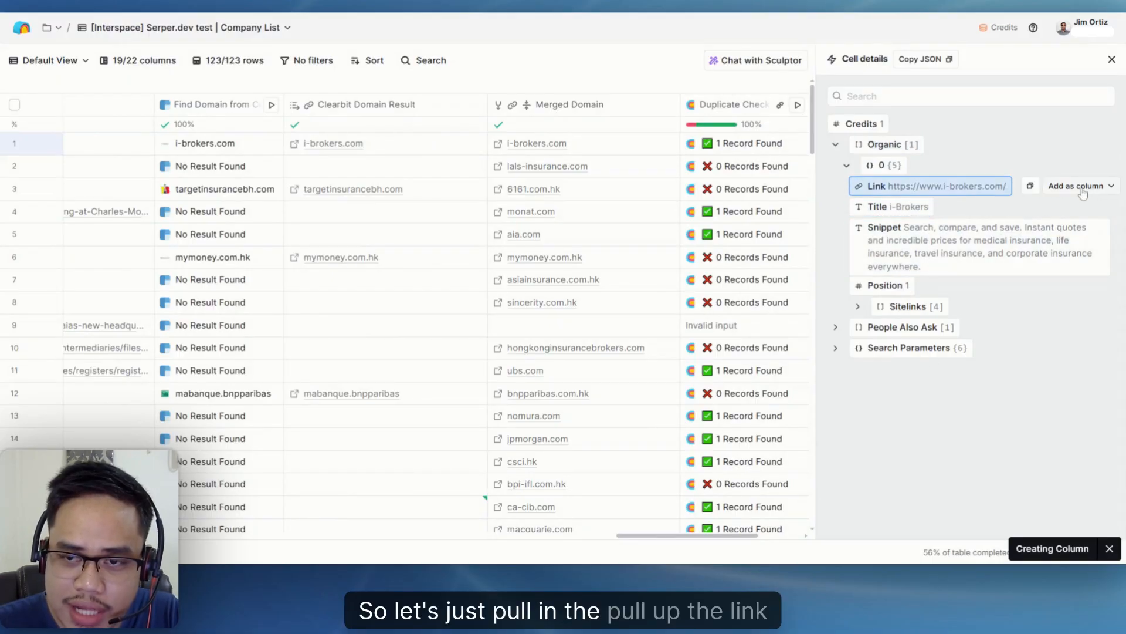
left_click(1076, 186)
left_click_drag(1038, 232, 866, 242)
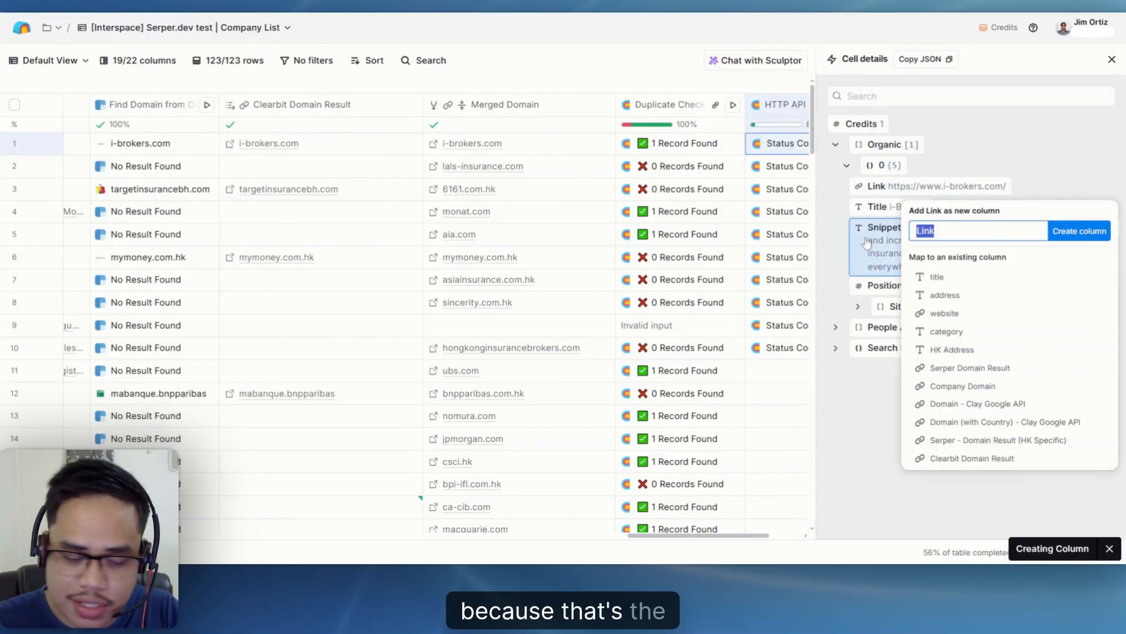
type("Webso")
key("BackSpace")
type("ite found")
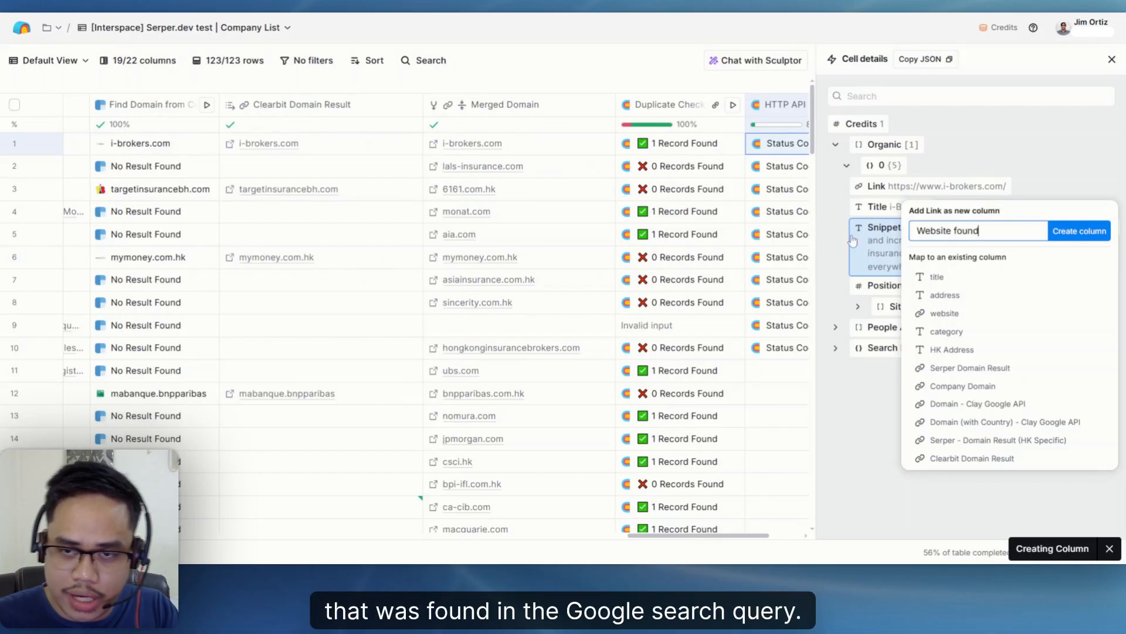
left_click(1062, 231)
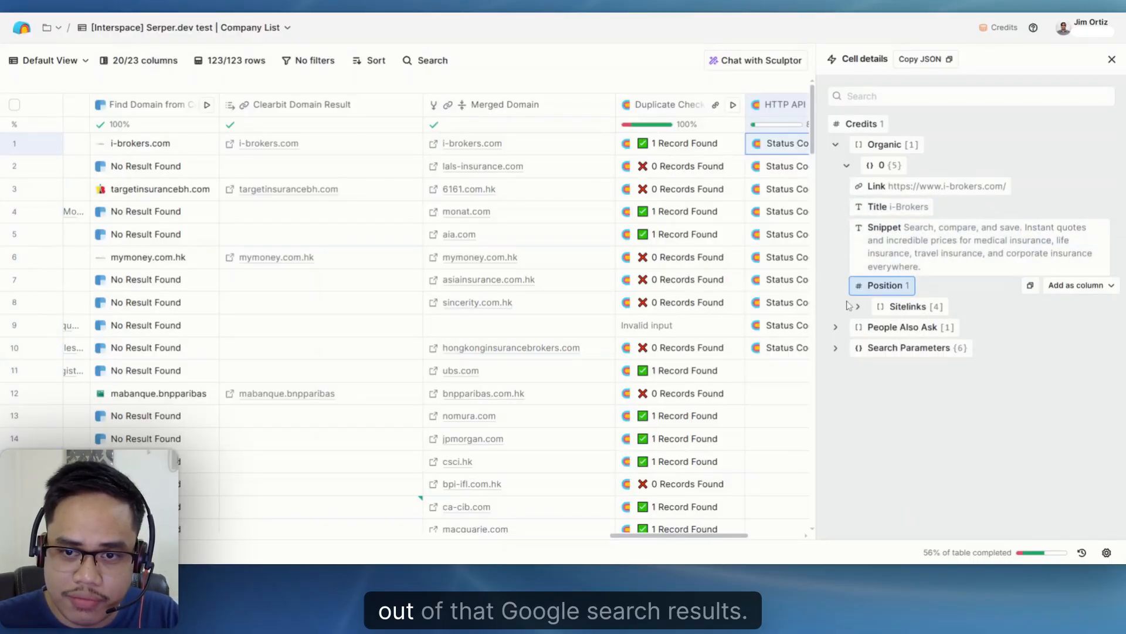
left_click(1112, 60)
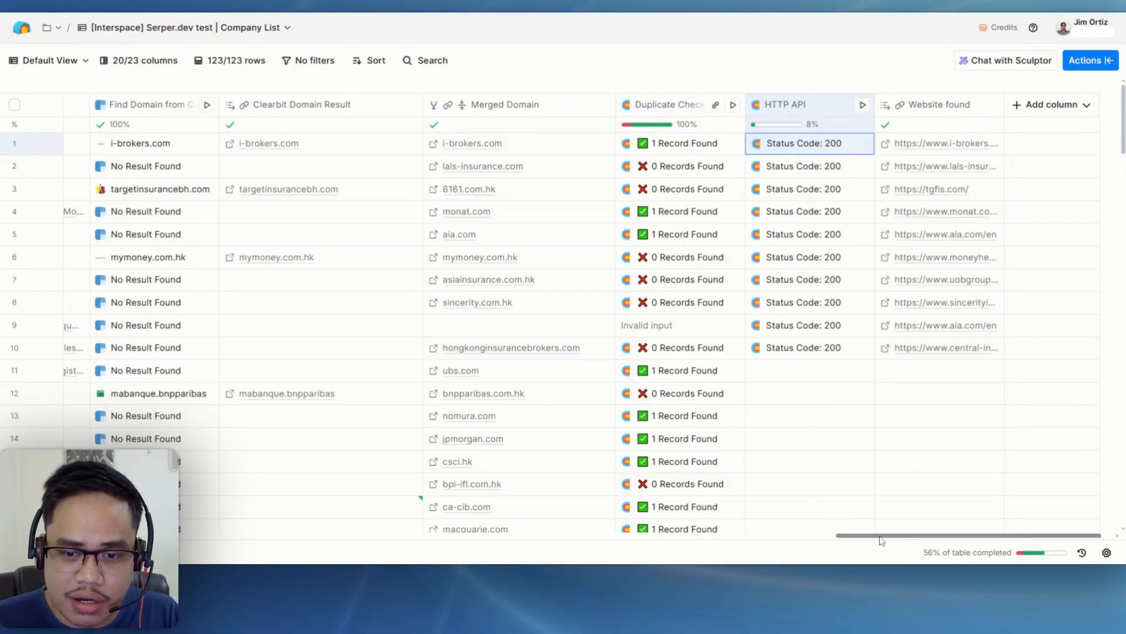
- Compare the Serper domain columns with Clay's own Google enrichment columns, and look through the company list
left_click_drag(880, 536, 267, 562)
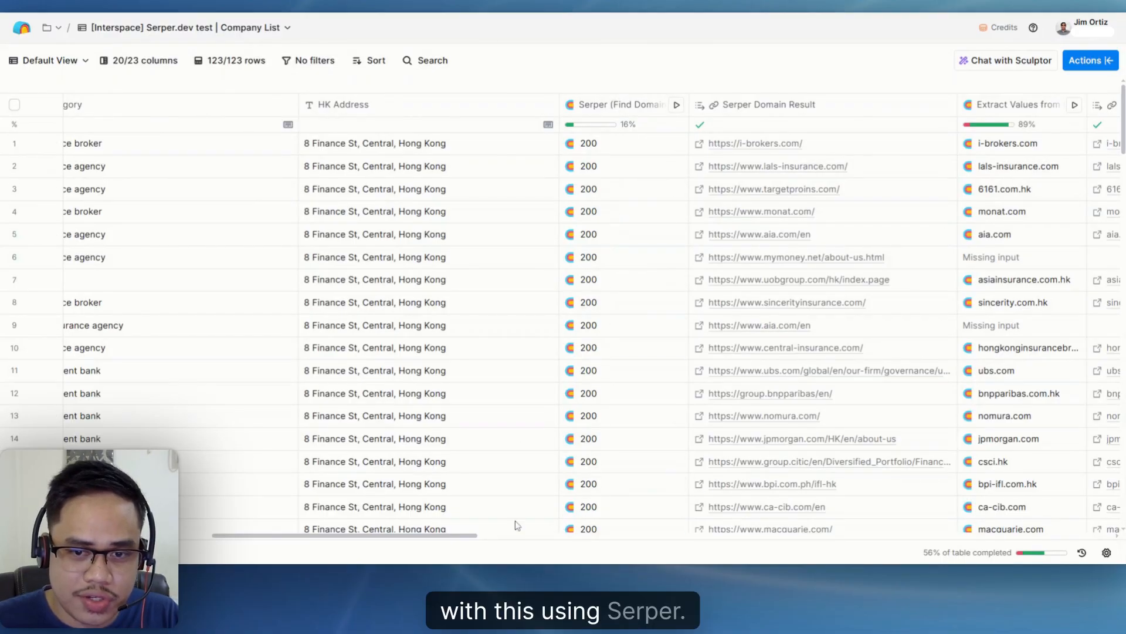
left_click_drag(312, 542, 447, 528)
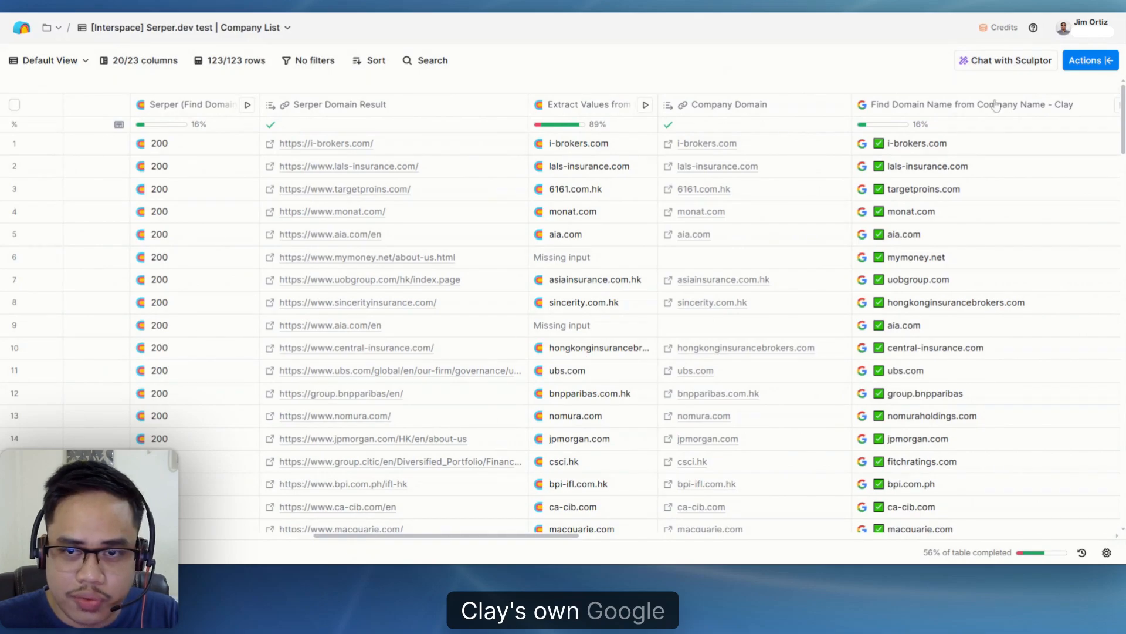
scroll(601, 419, "right", 3)
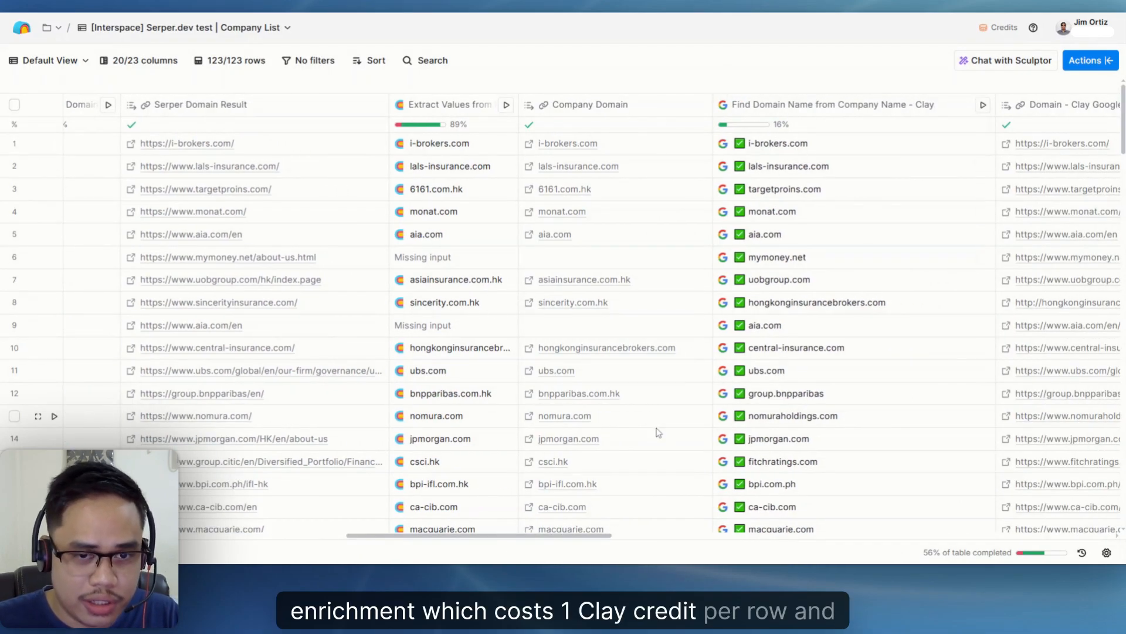
left_click_drag(555, 538, 557, 536)
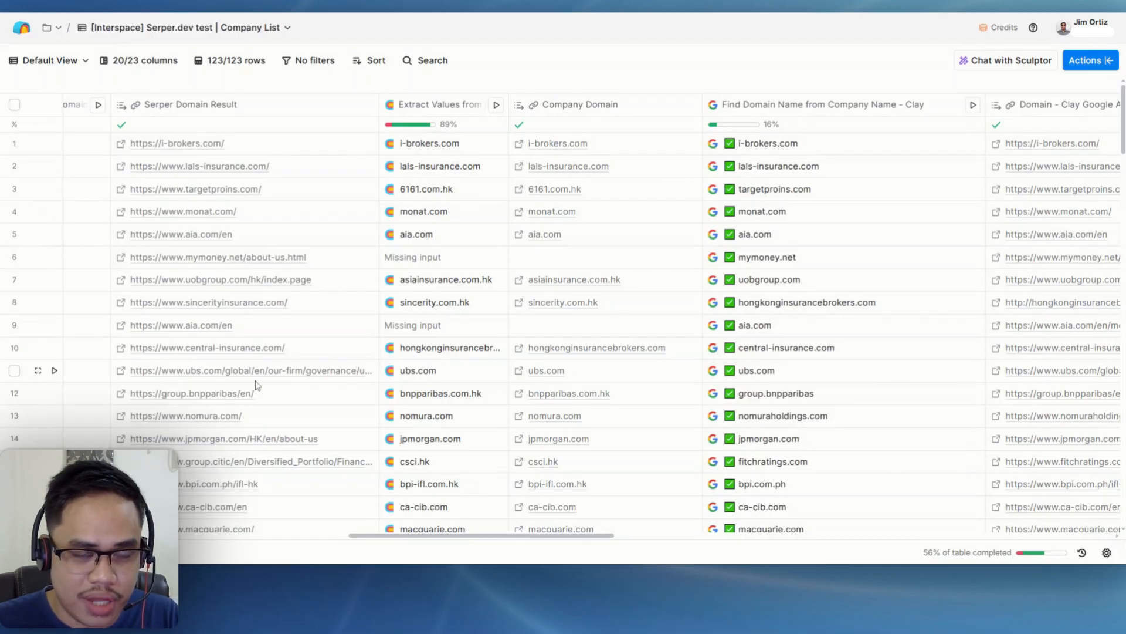
left_click_drag(387, 536, 50, 543)
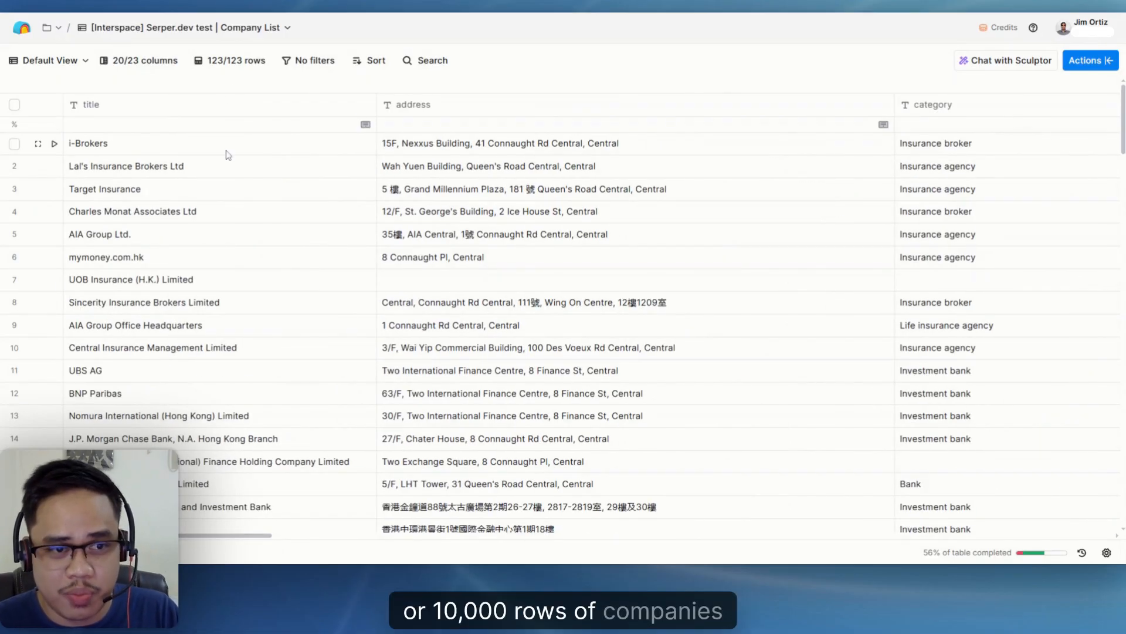
scroll(206, 279, "down", 20)
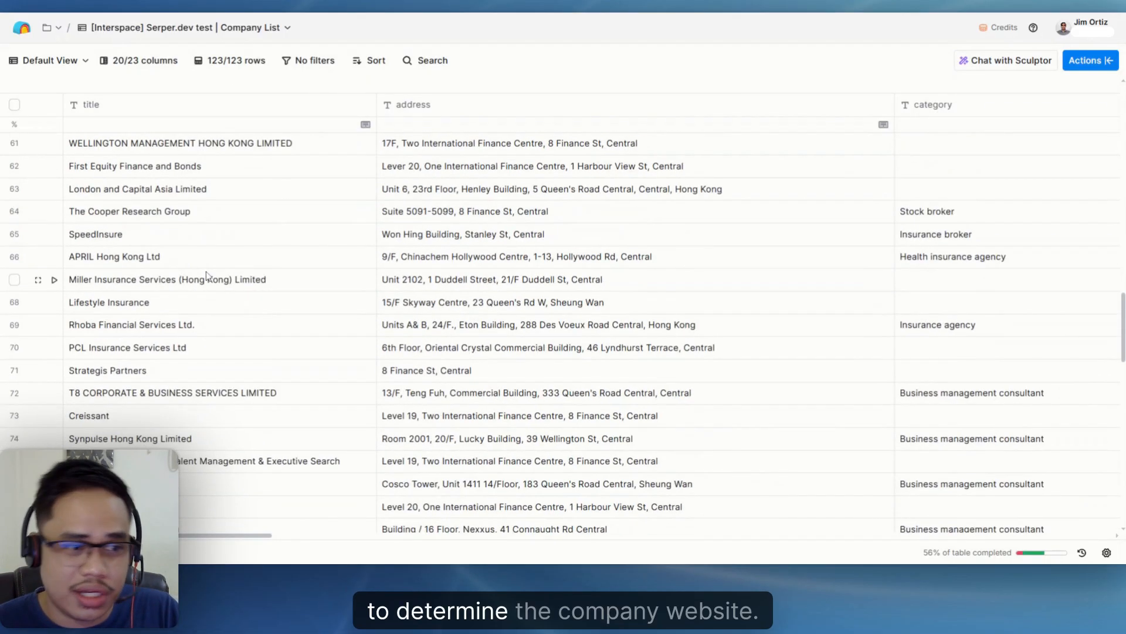
scroll(200, 287, "down", 10)
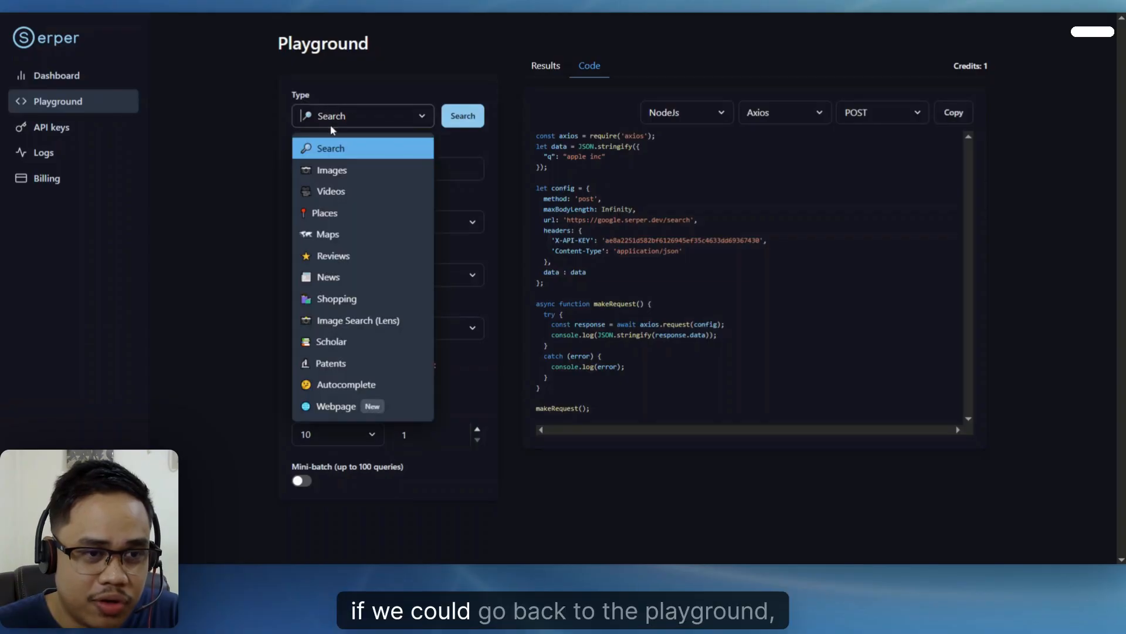
- Switch to Serper's Playground and choose Places as the request type
left_click(340, 215)
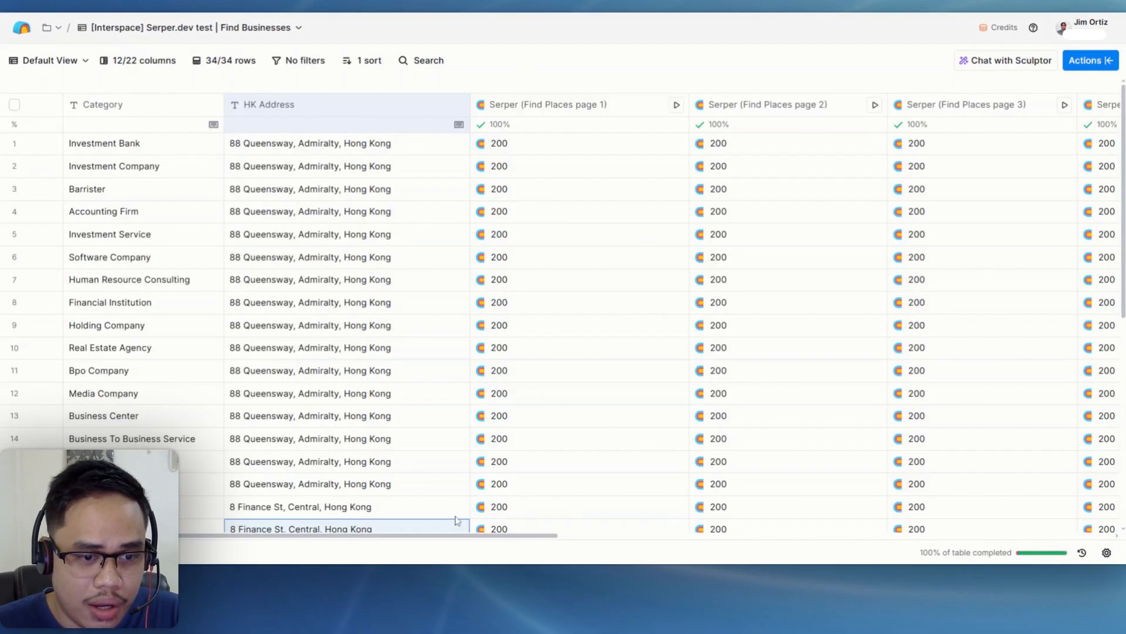
- Switch to the Find Businesses table in Clay and examine the Category and HK Address values used for the places search
double_click(111, 146)
left_click(156, 168)
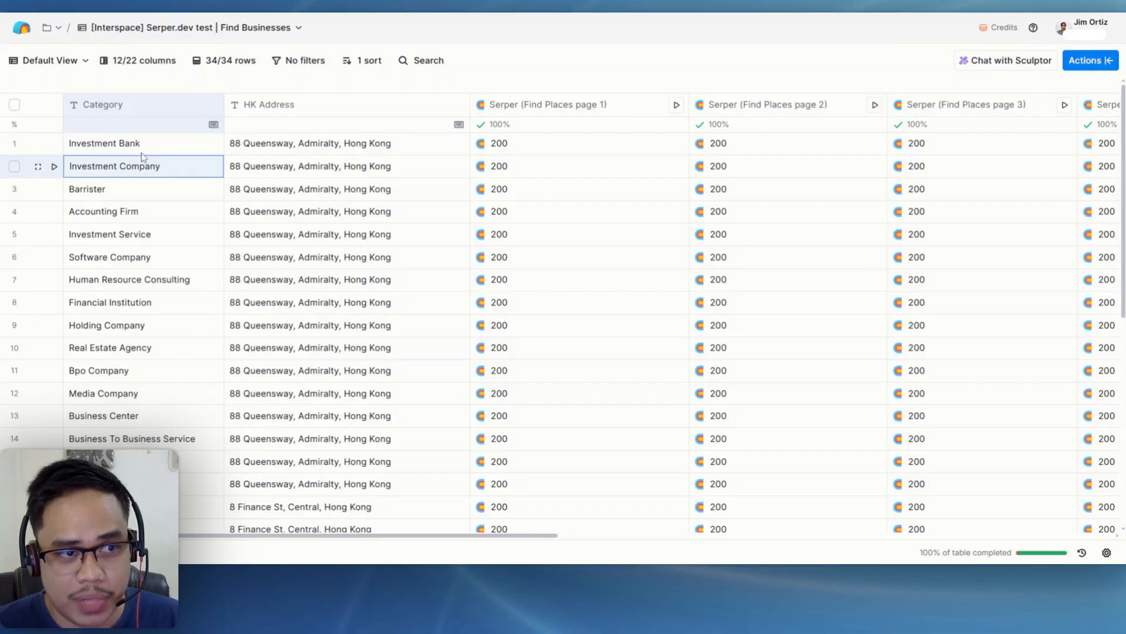
double_click(141, 146)
left_click(151, 171)
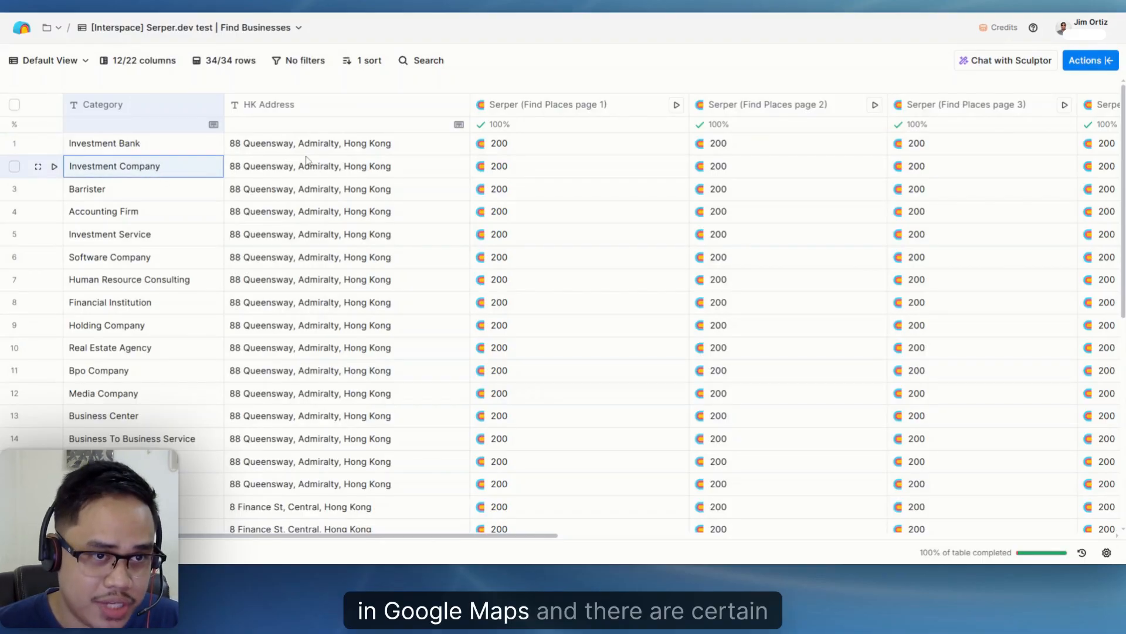
left_click(307, 163)
double_click(302, 143)
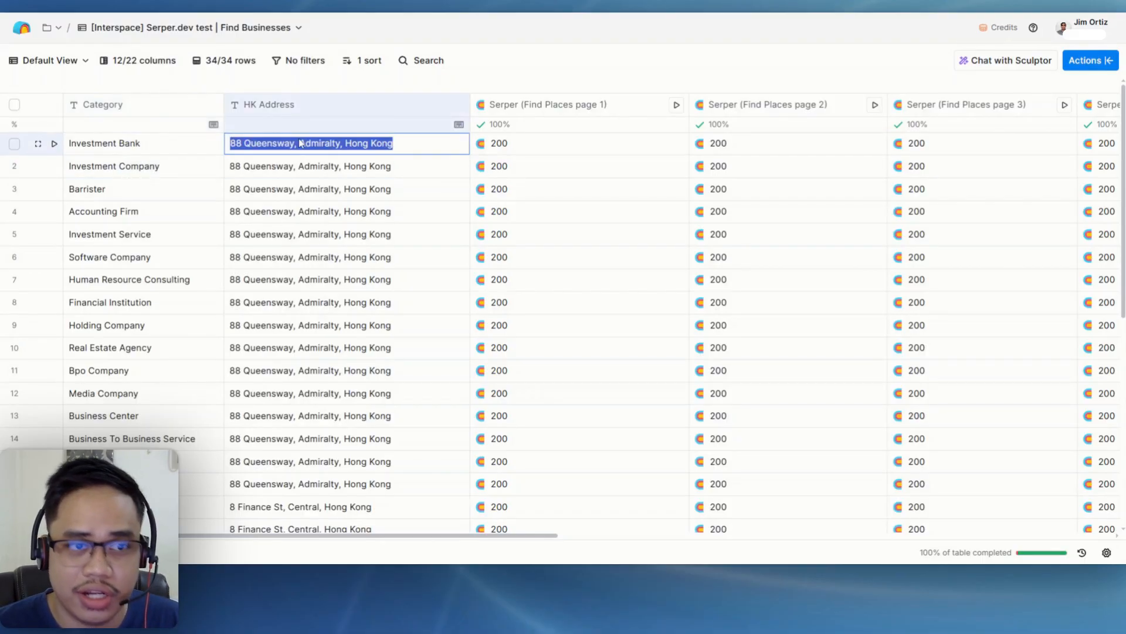
left_click(313, 172)
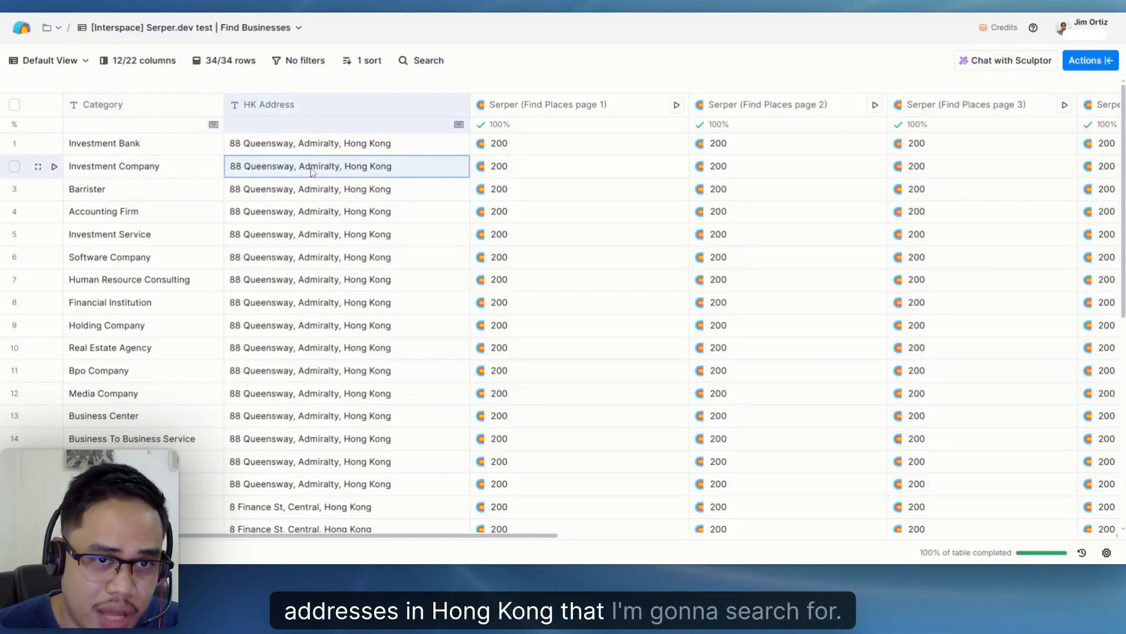
- Open the configuration of the Serper (Find Places page 1) column and examine its POST method, places endpoint and request body
left_click(538, 110)
left_click(539, 160)
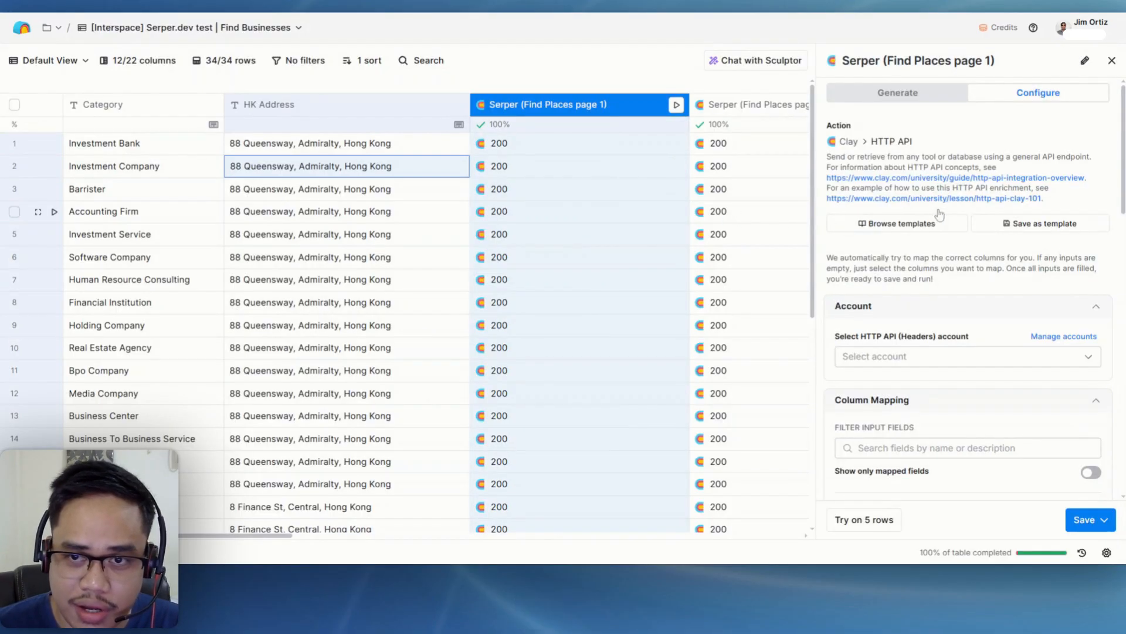
scroll(953, 202, "down", 5)
scroll(953, 202, "down", 2)
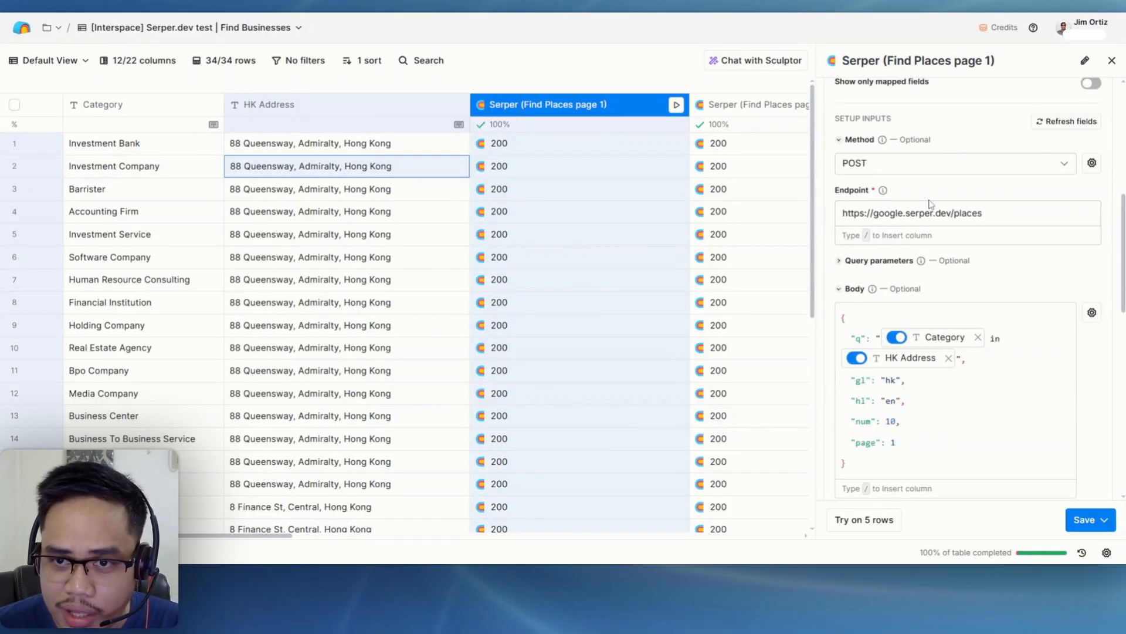
scroll(930, 203, "down", 2)
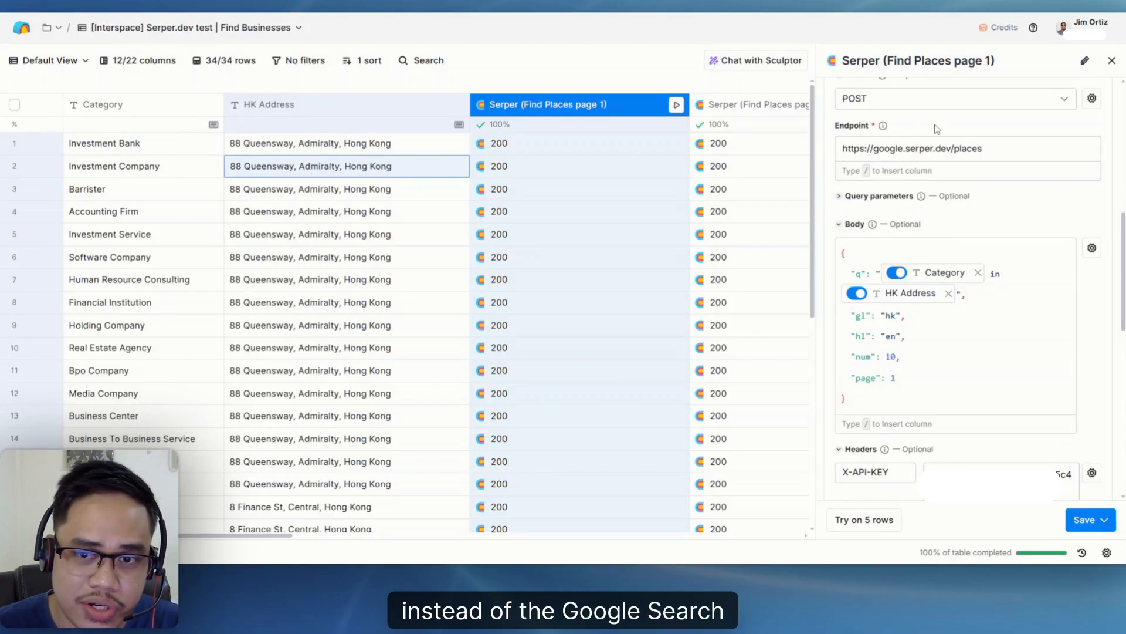
left_click(987, 150)
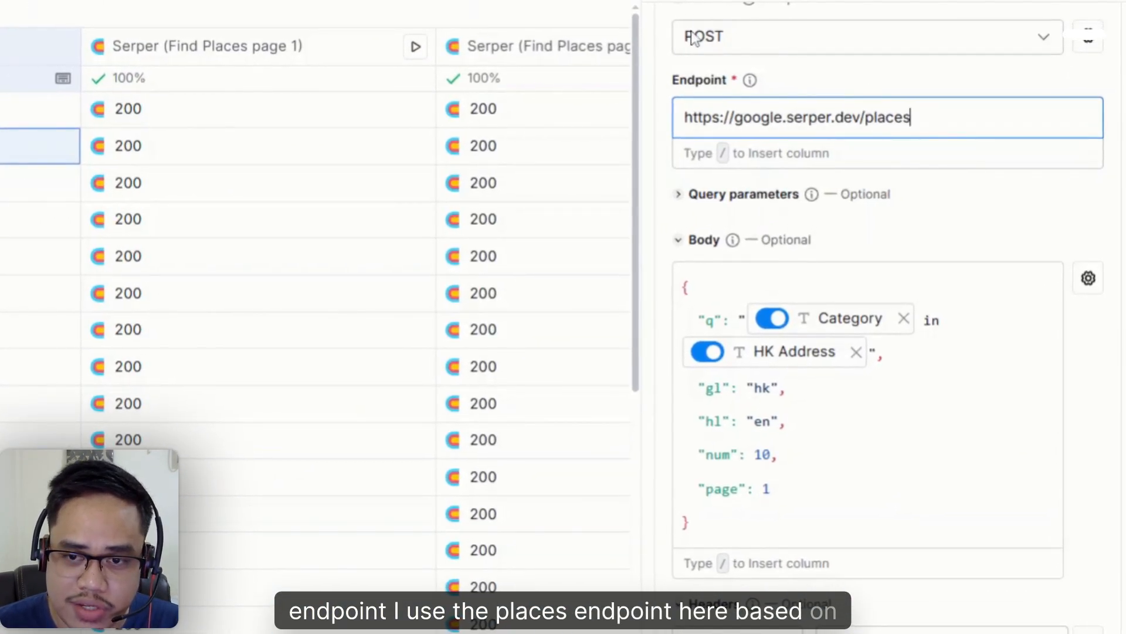
scroll(939, 352, "down", 4)
scroll(1052, 535, "up", 2)
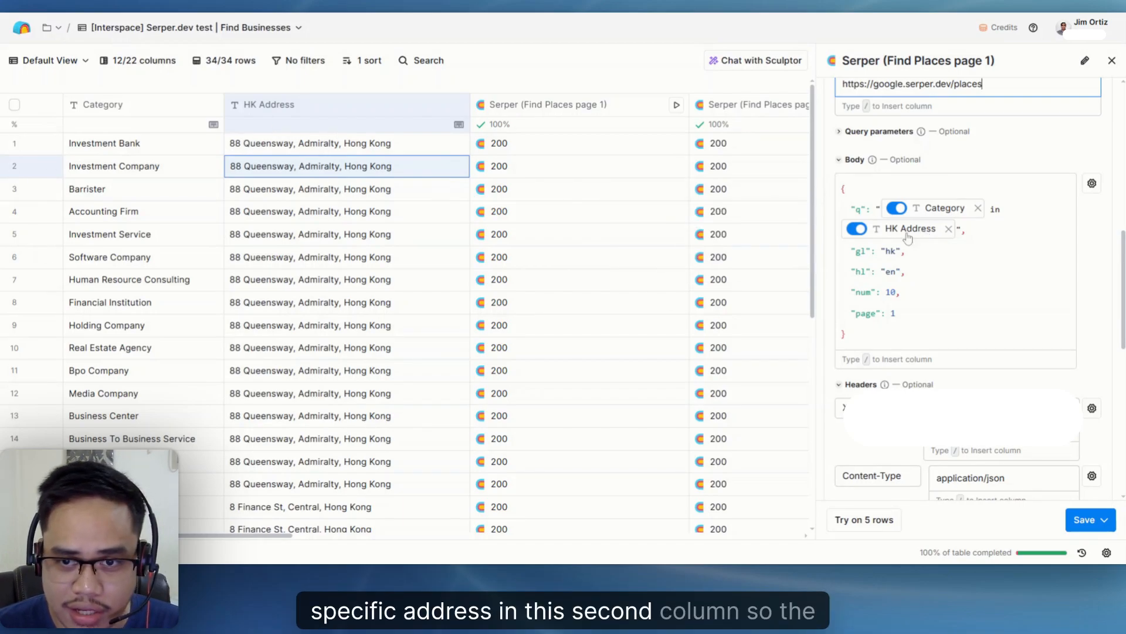
- Examine the country, language, result limit and page parameters in the Find Places page 1 request body
left_click(911, 251)
left_click_drag(846, 251, 875, 272)
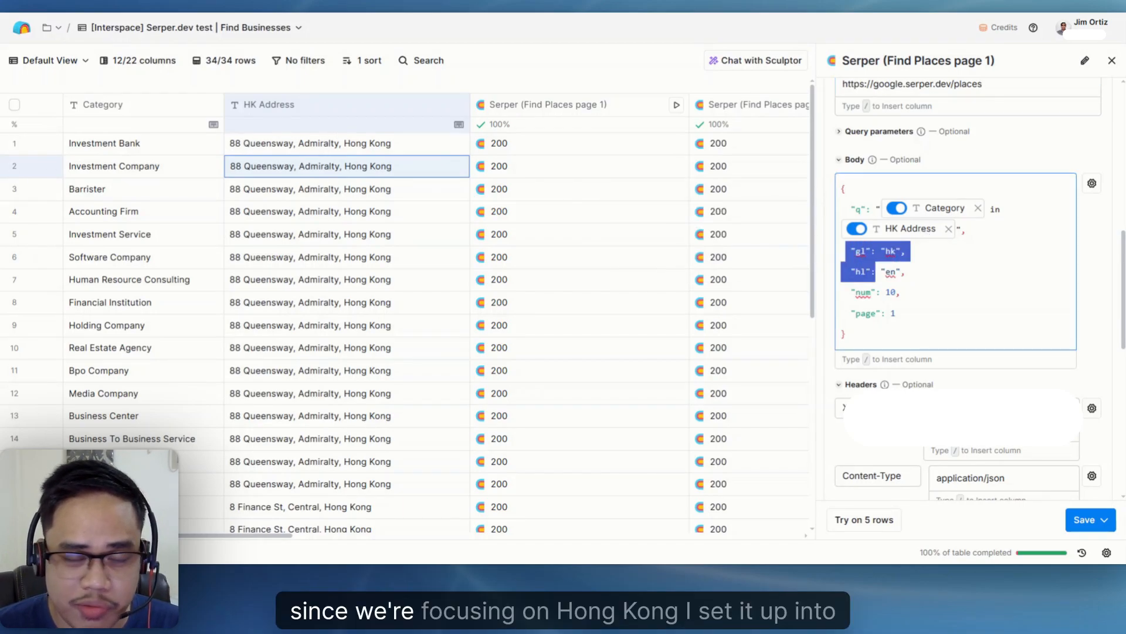
left_click_drag(876, 272, 839, 272)
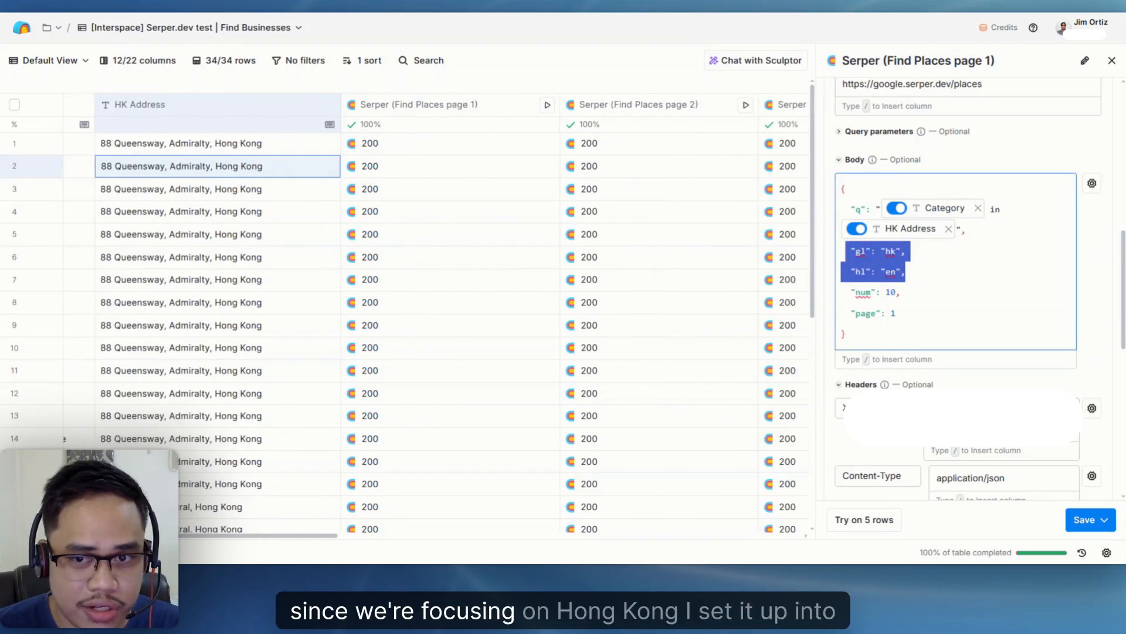
left_click(907, 251)
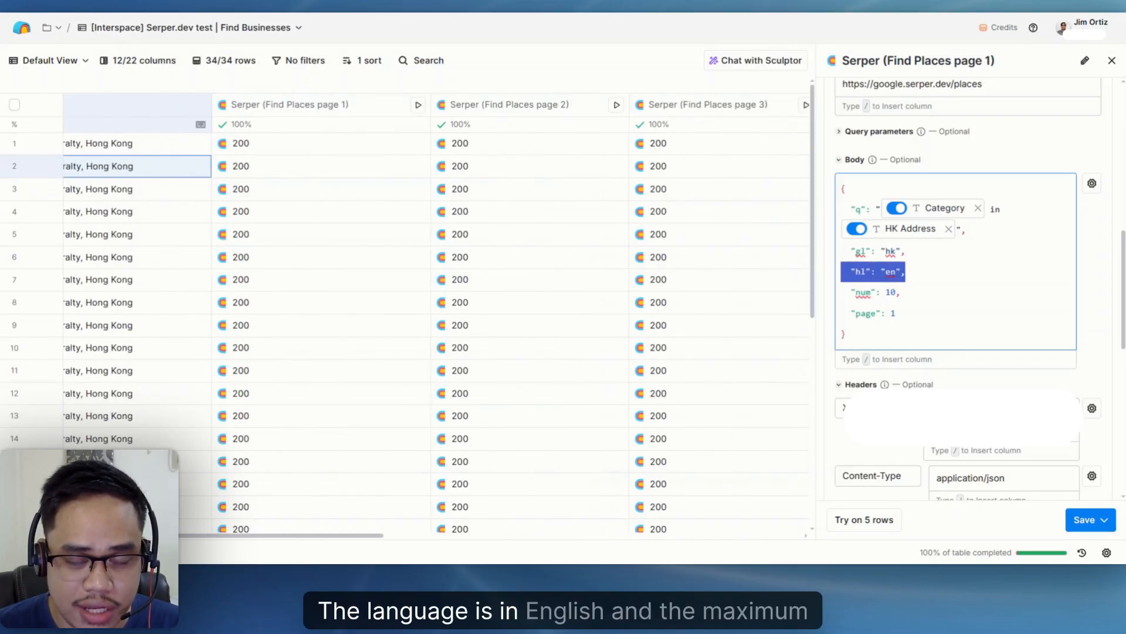
left_click_drag(902, 292, 840, 292)
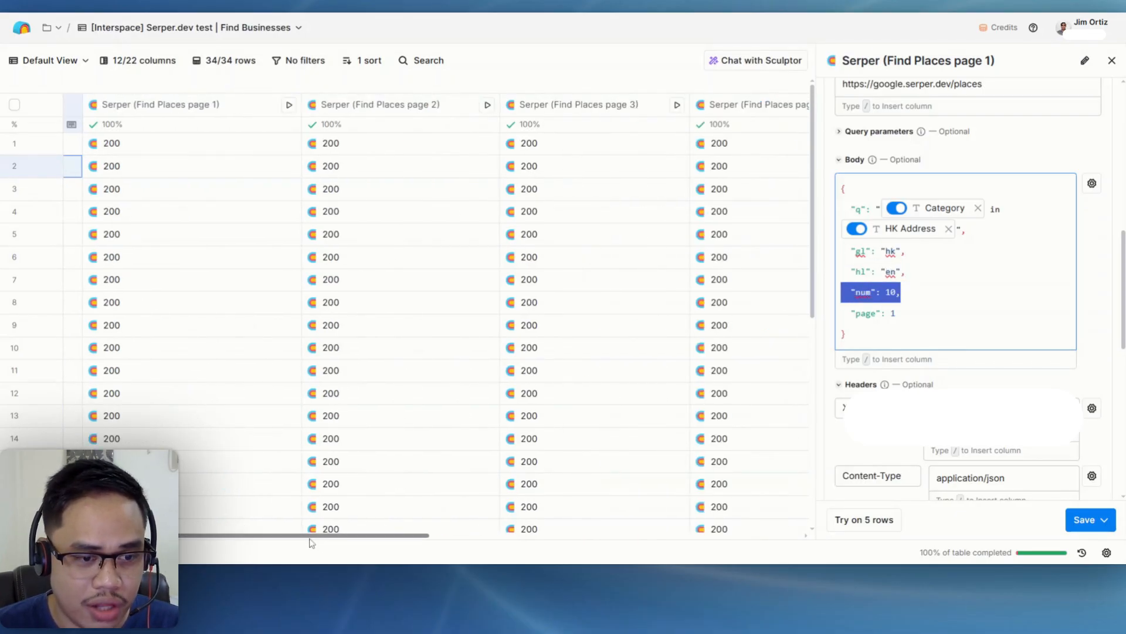
left_click_drag(311, 536, 174, 536)
left_click(901, 292)
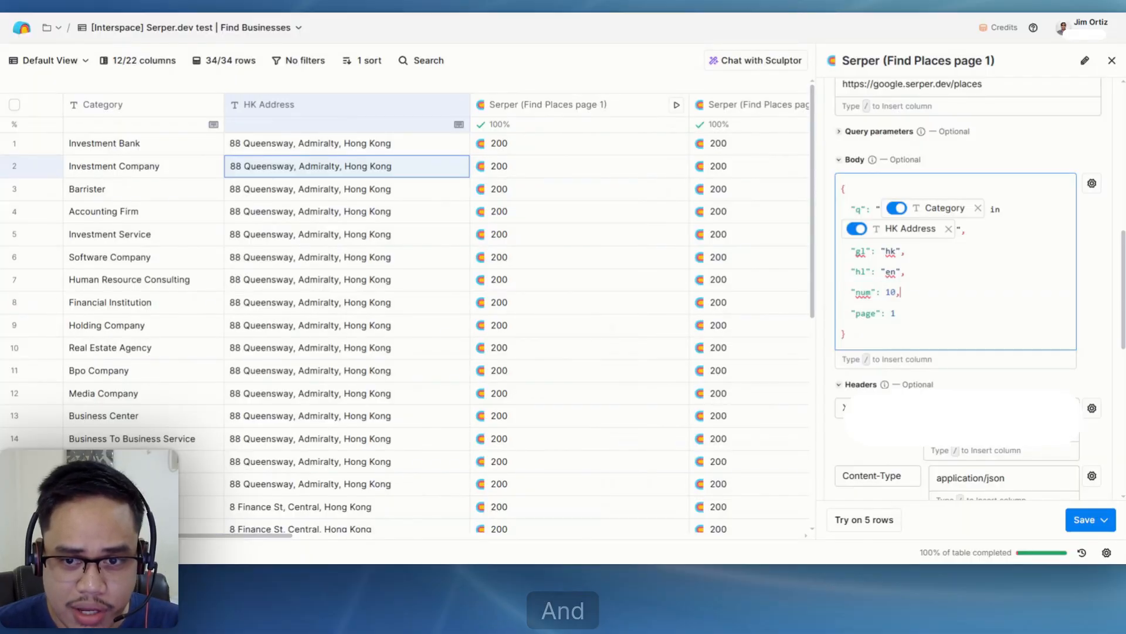
left_click_drag(897, 313, 850, 314)
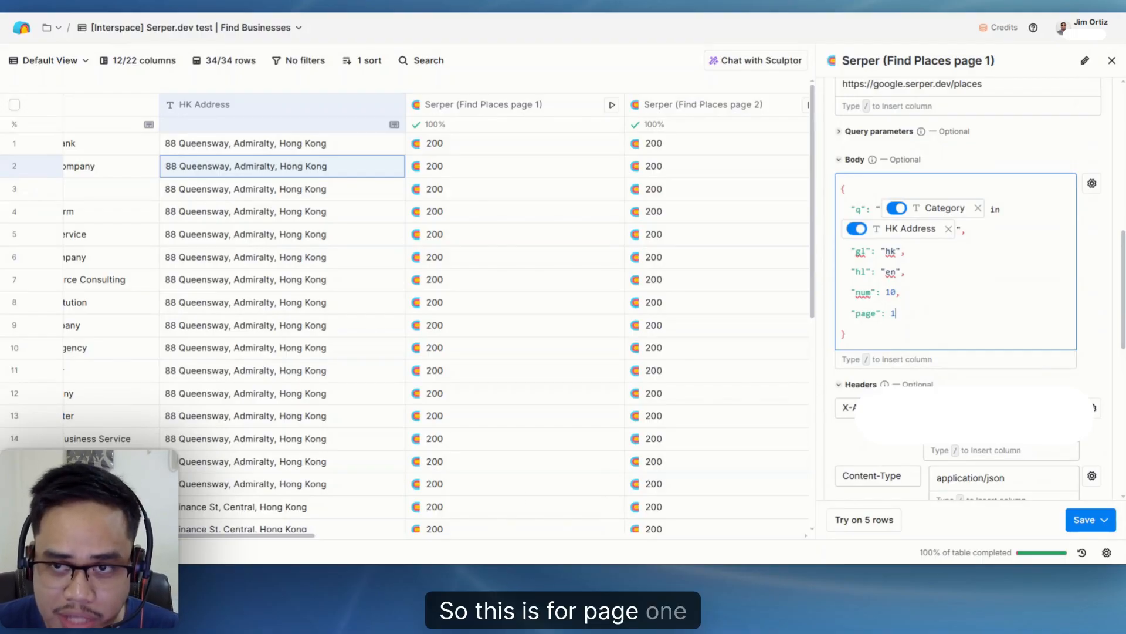
- Close the column configuration and look through the Serper Find Places columns for the successive result pages
left_click(1112, 60)
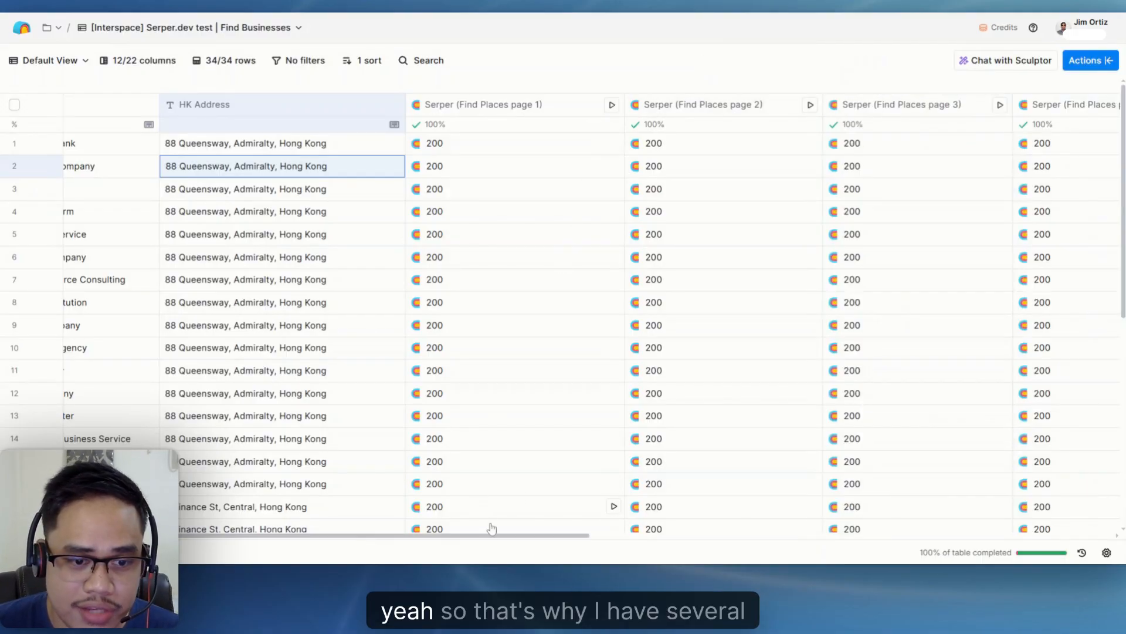
left_click_drag(494, 536, 576, 537)
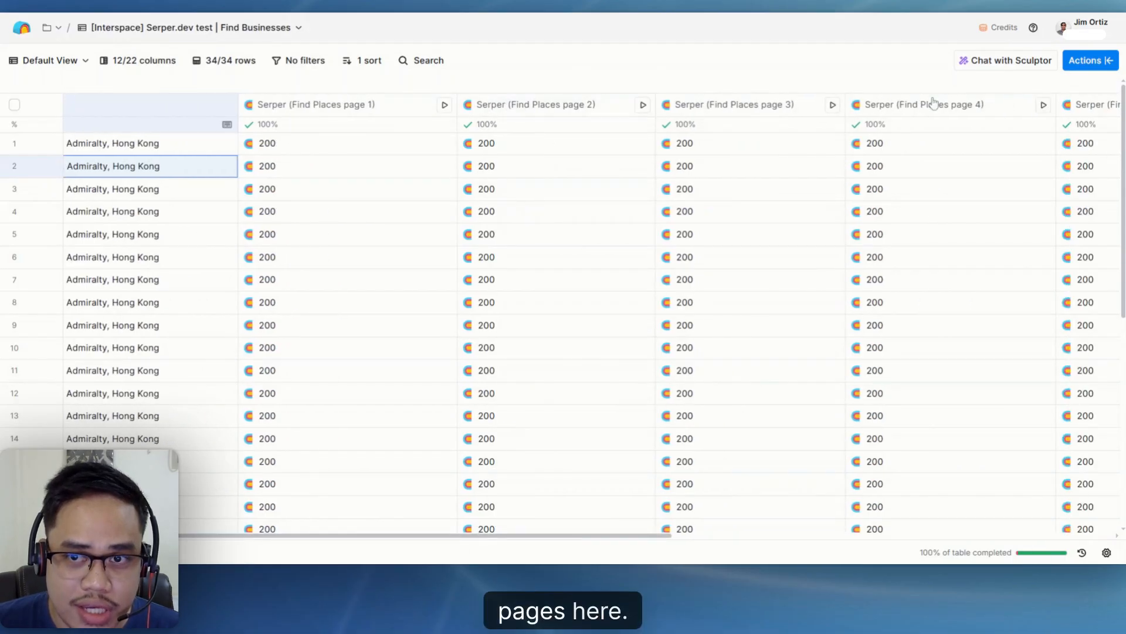
left_click_drag(643, 534, 518, 537)
scroll(826, 549, "right", 3)
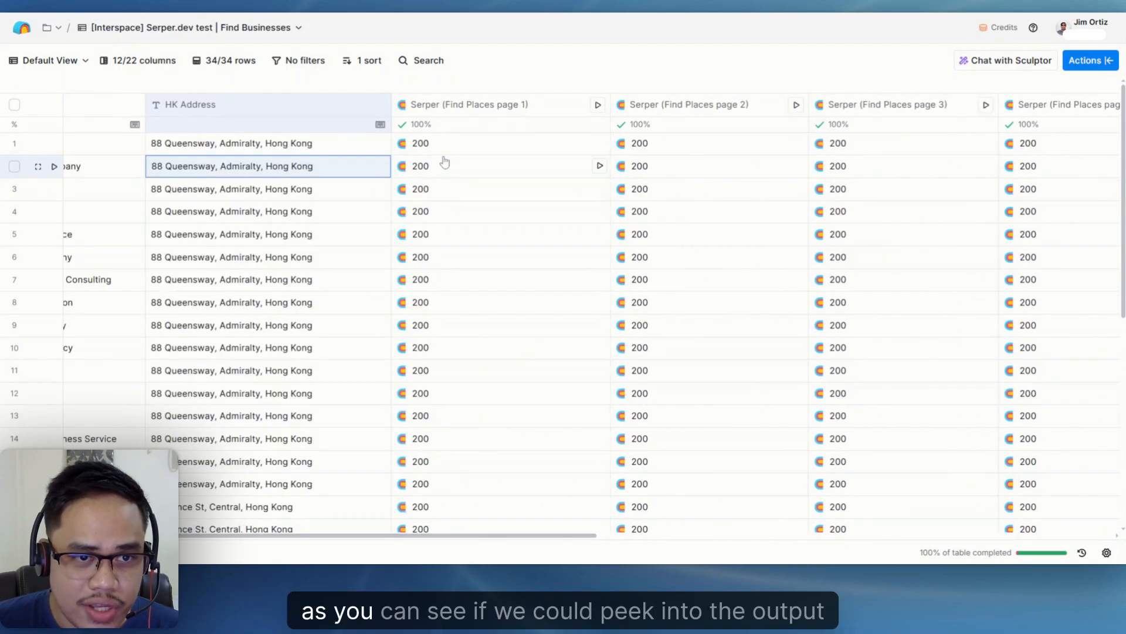
- Inspect the Find Places page 1 output for row 1, expanding the first place's details and checking the Credits field
left_click(470, 144)
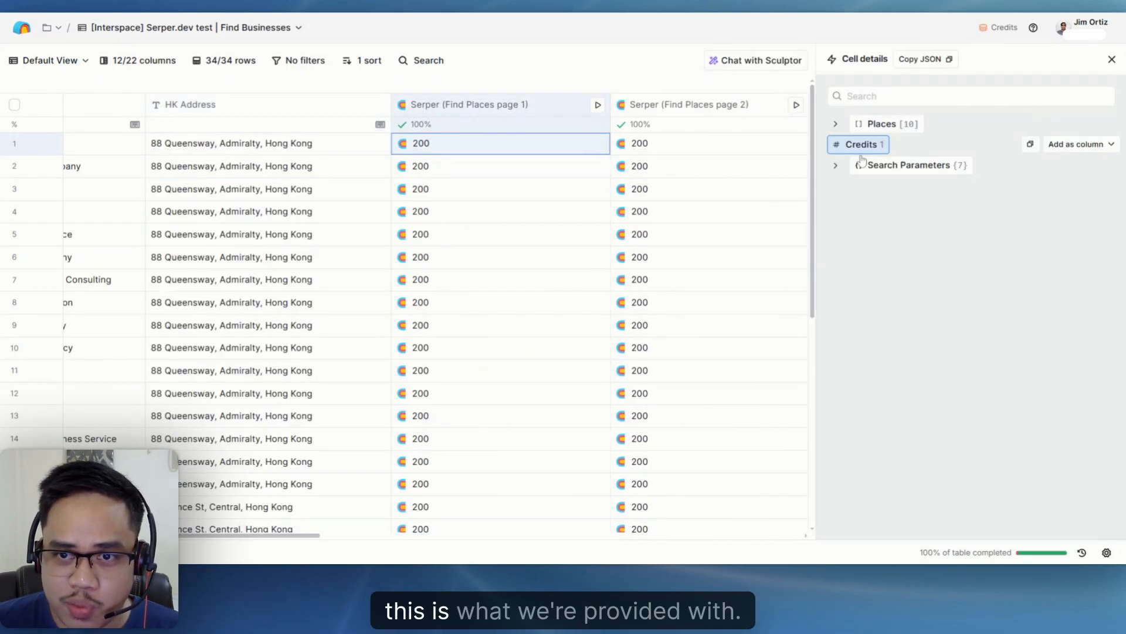
left_click_drag(284, 541, 256, 541)
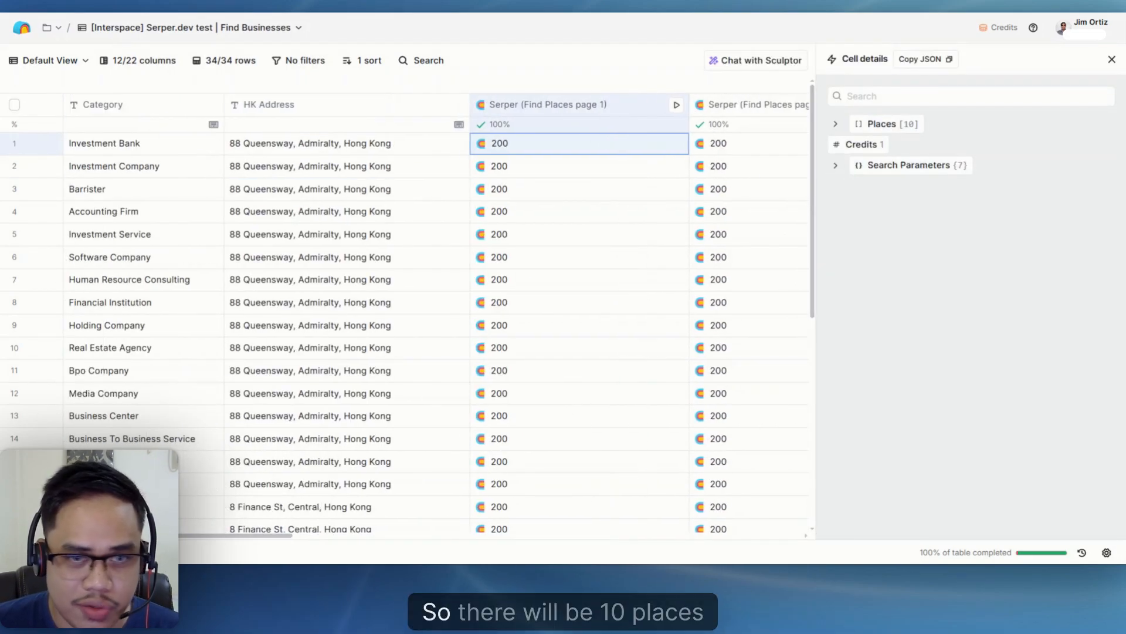
left_click(836, 125)
left_click(847, 144)
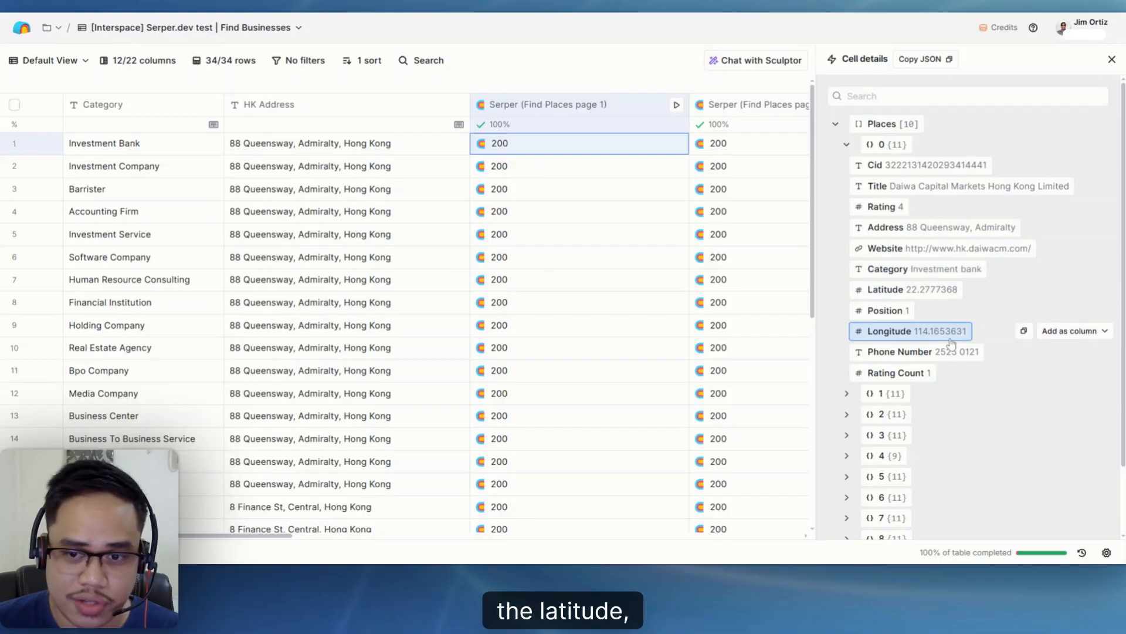
scroll(1008, 355, "down", 2)
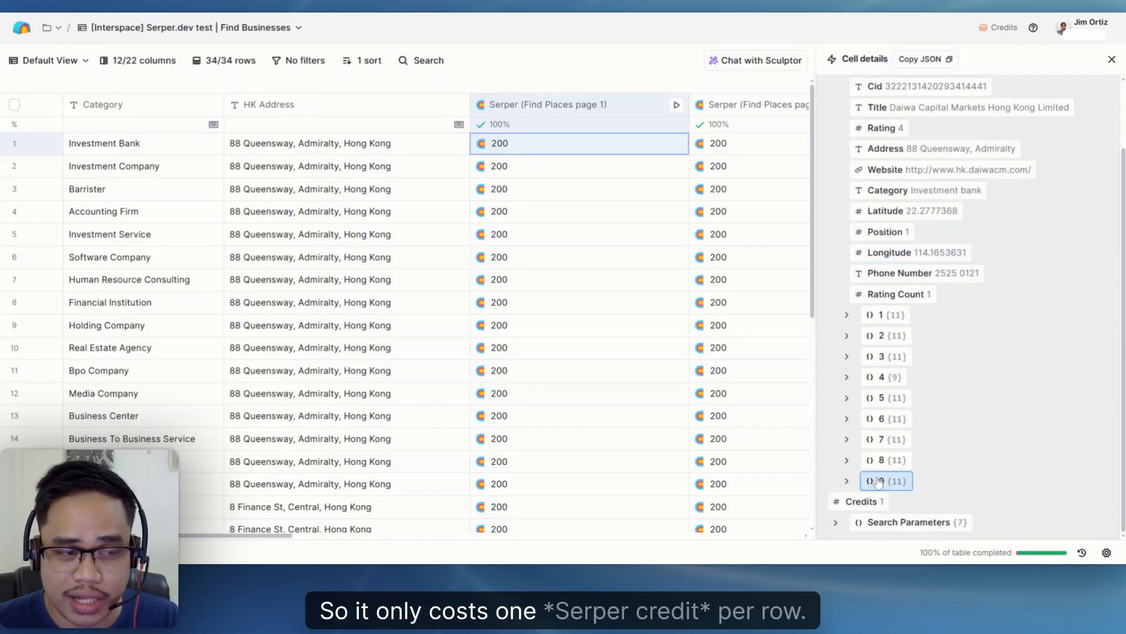
left_click(1112, 59)
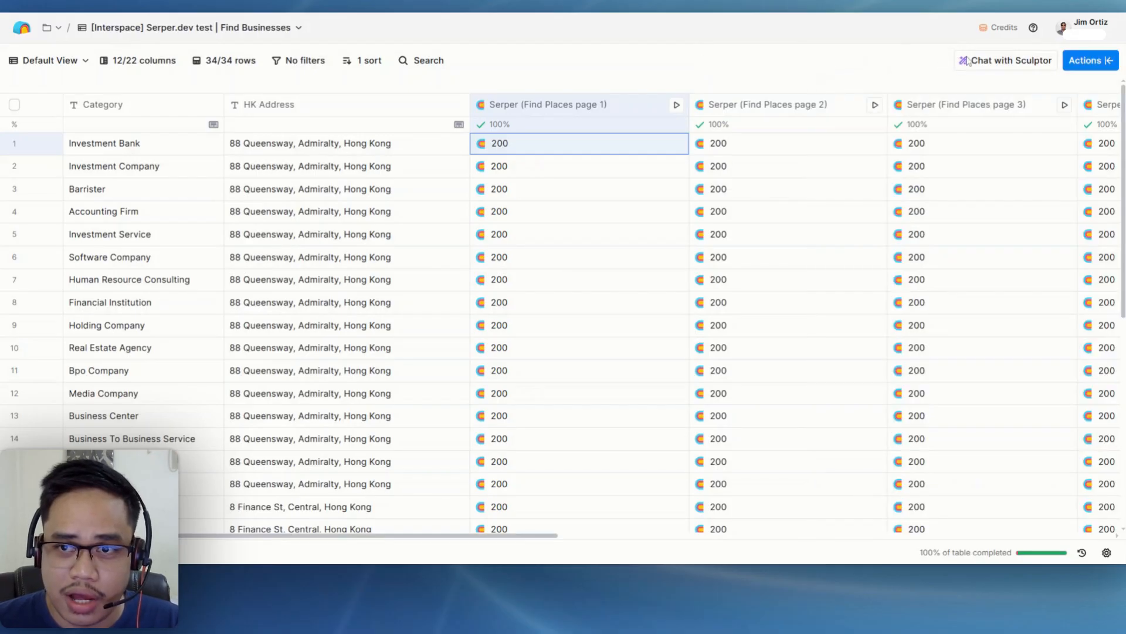
- Check Clay's available actions and sources for a comparable places search, and close the Actions list
left_click(1086, 61)
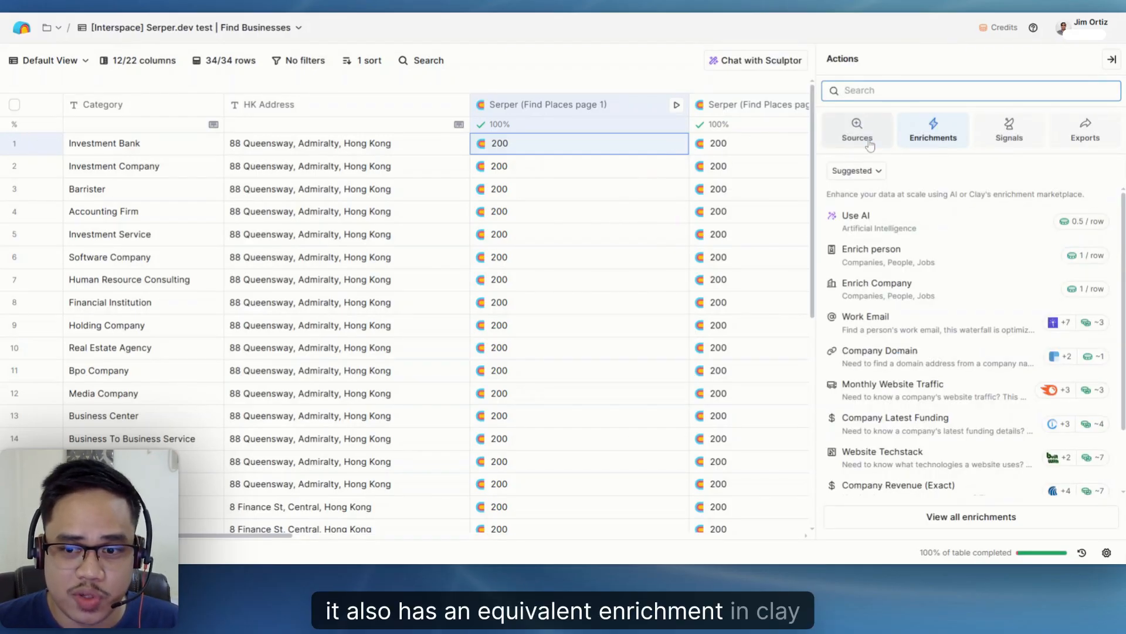
left_click(858, 130)
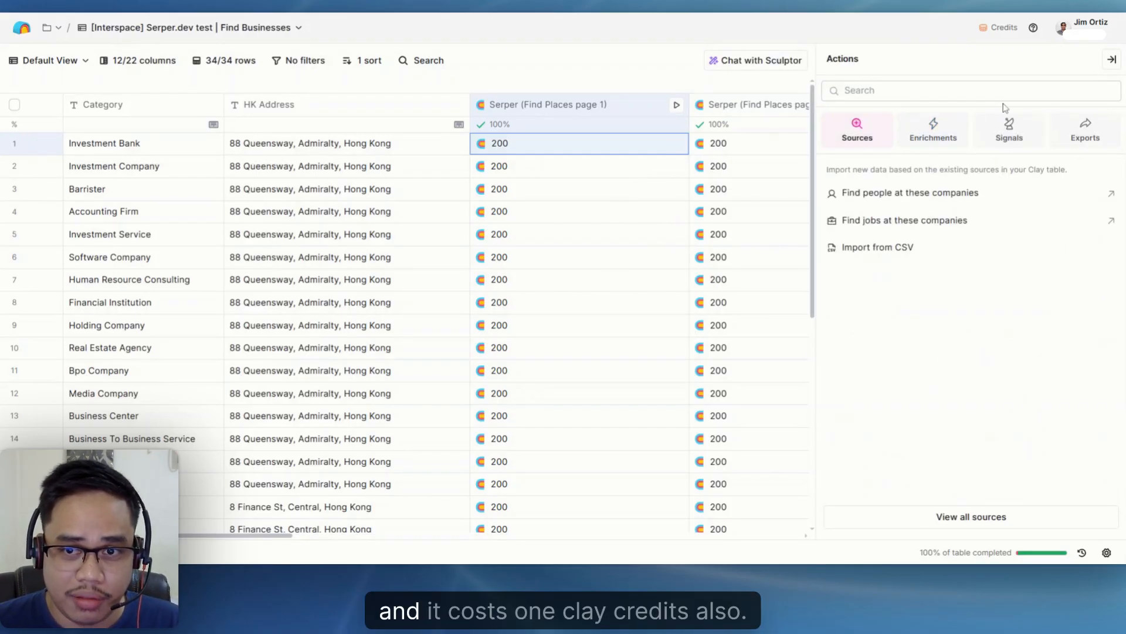
left_click(1112, 59)
- Review the page 1 to page 5 columns that write the places results to a separate table
left_click_drag(342, 536, 196, 509)
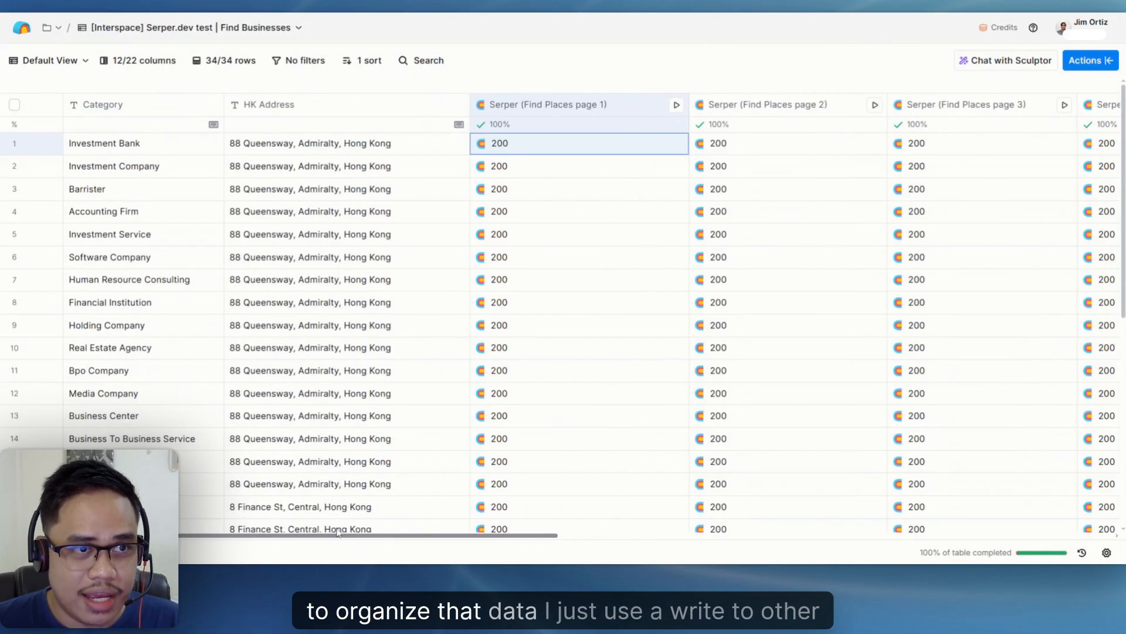
left_click_drag(338, 532, 851, 535)
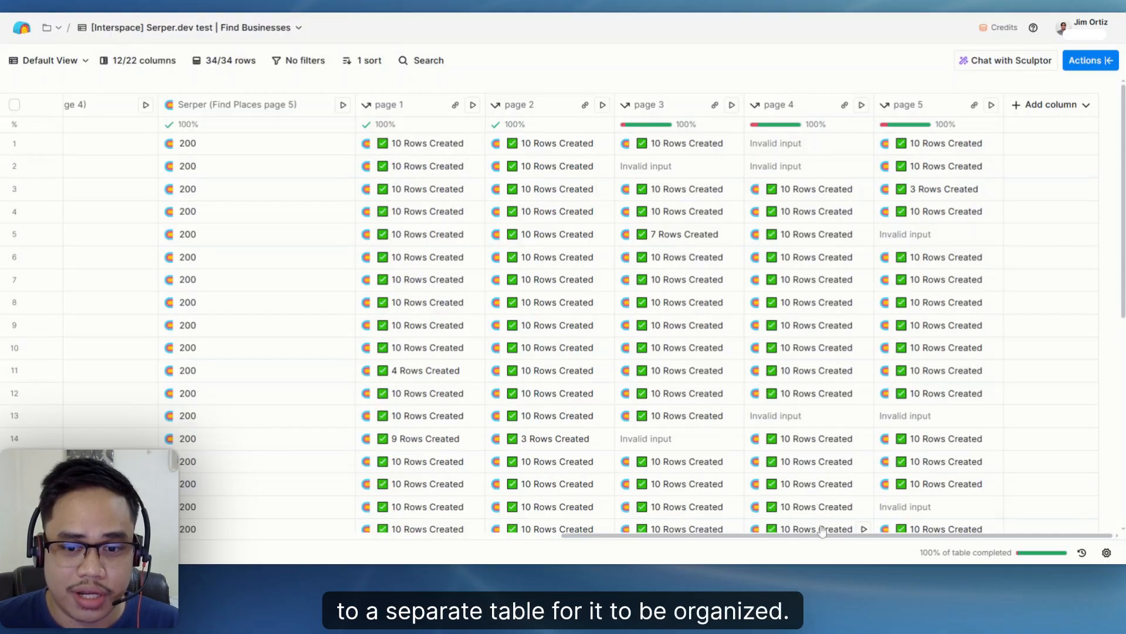
left_click_drag(822, 531, 224, 503)
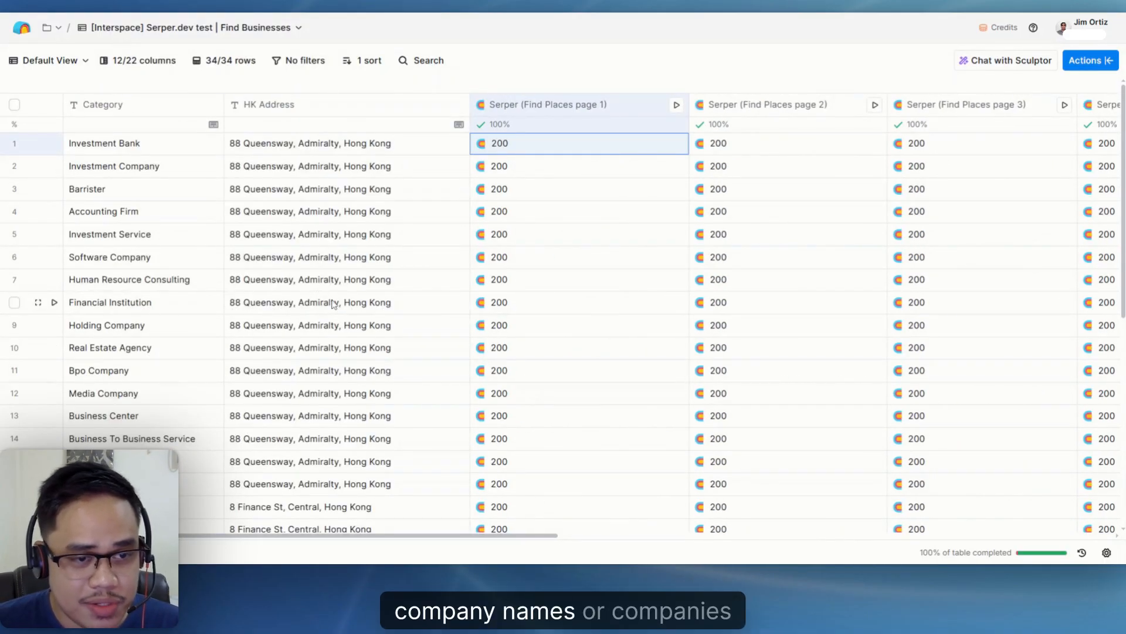
- Examine the Category and HK Address inputs in the Human Resource Consulting row
double_click(148, 289)
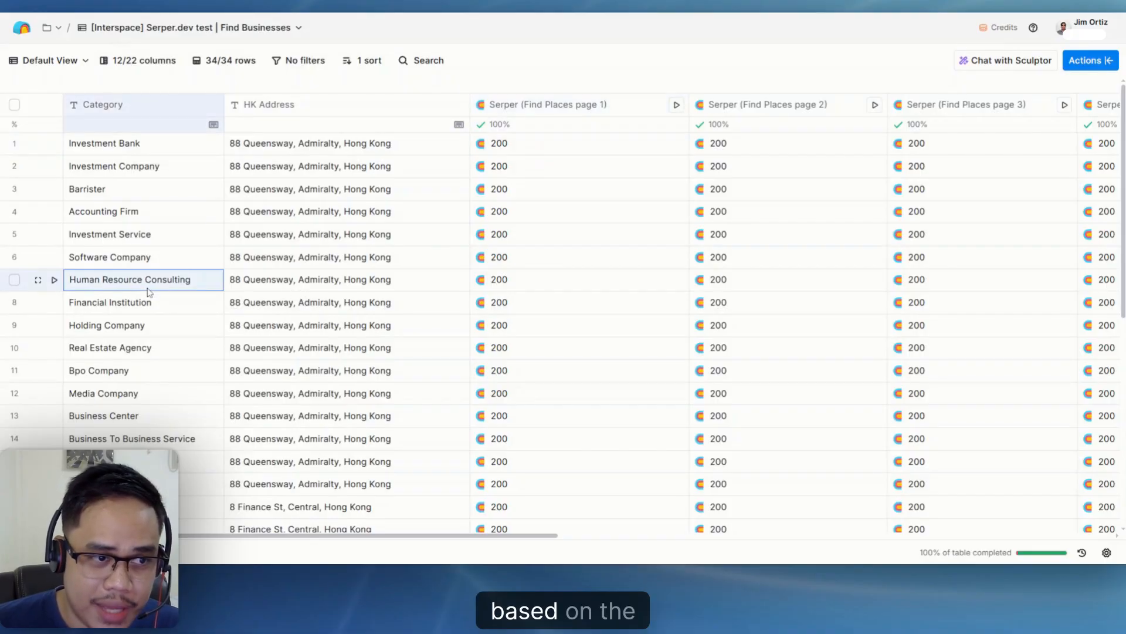
left_click(364, 284)
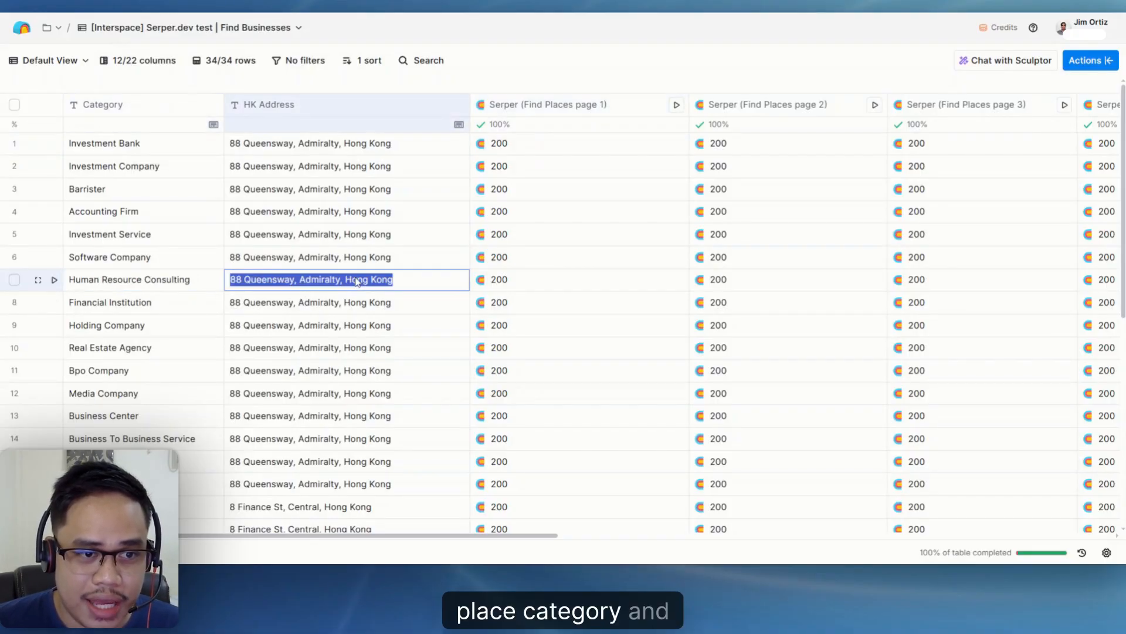
left_click(377, 311)
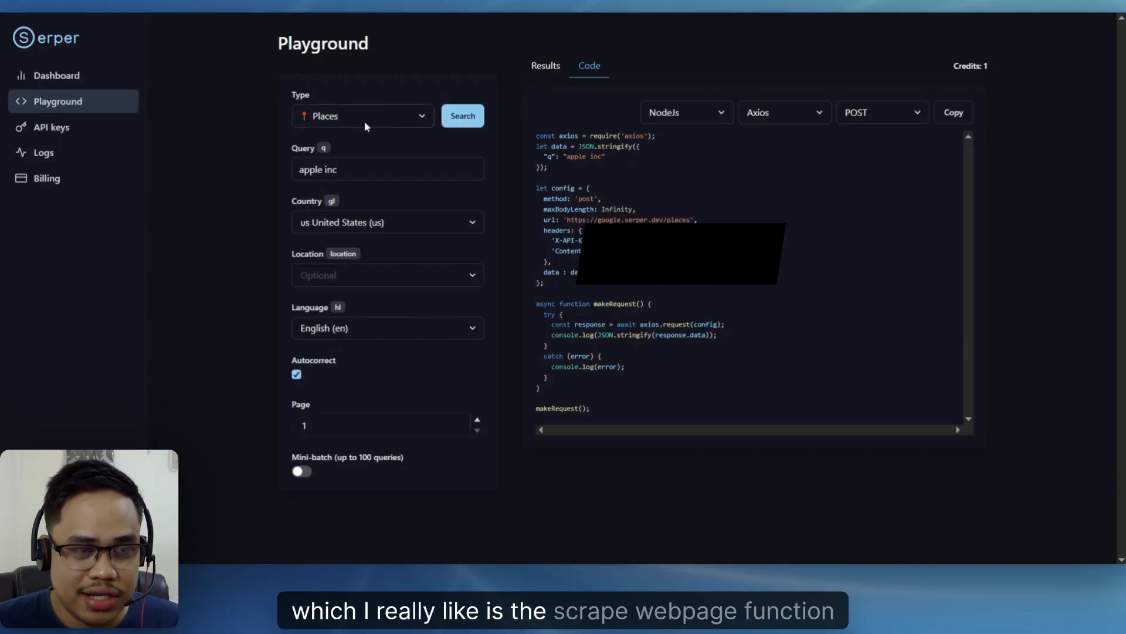
- Switch to Serper's Playground and choose Webpage as the request type
left_click(365, 125)
left_click(338, 406)
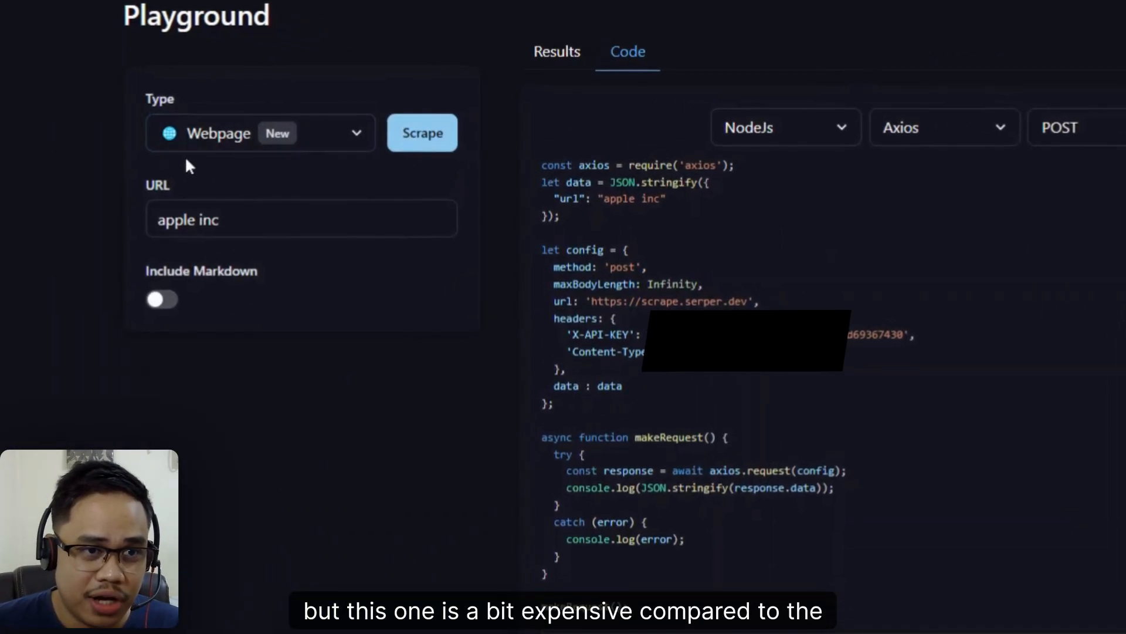
left_click(198, 147)
left_click(399, 222)
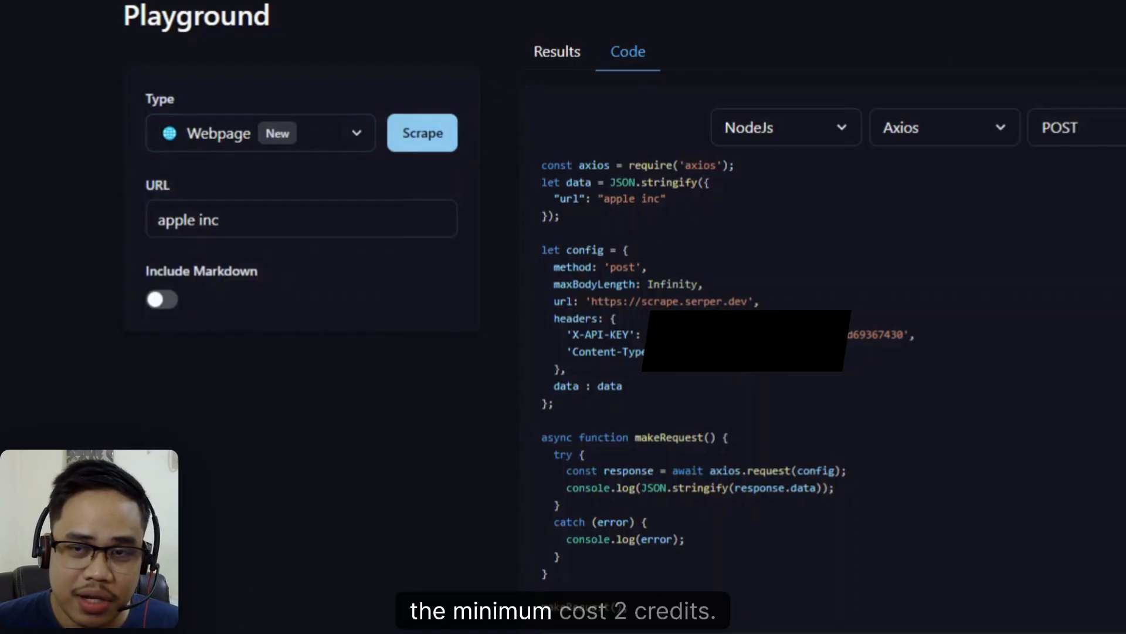
- Check the credit cost details for Serper's Webpage scraping request
mouse_move(1014, 61)
left_click_drag(1006, 61, 1018, 61)
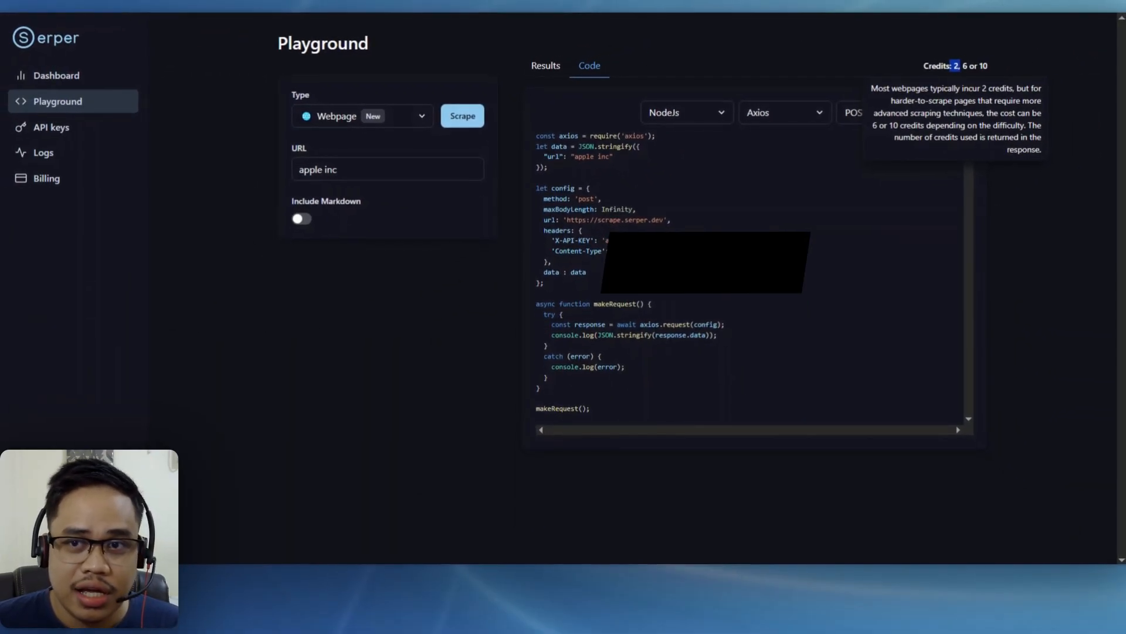
left_click(966, 71)
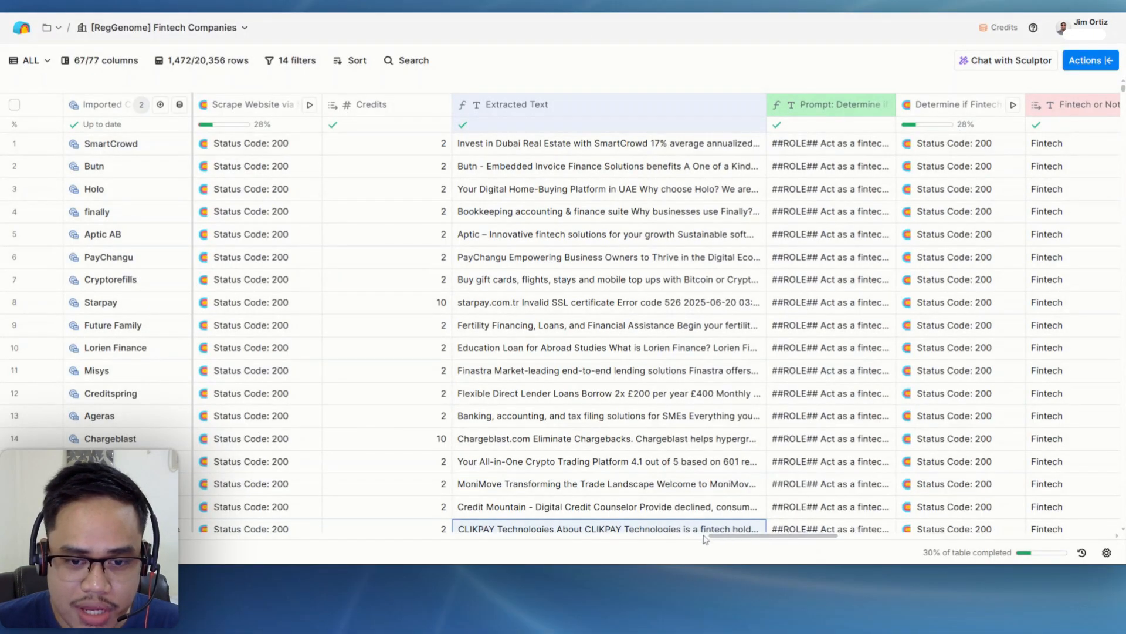
- In Clay's RegGenome Fintech Companies table, review the compliance results, website scraping, Credits, Extracted Text and fintech classification columns
left_click_drag(756, 540, 684, 559)
left_click(424, 299)
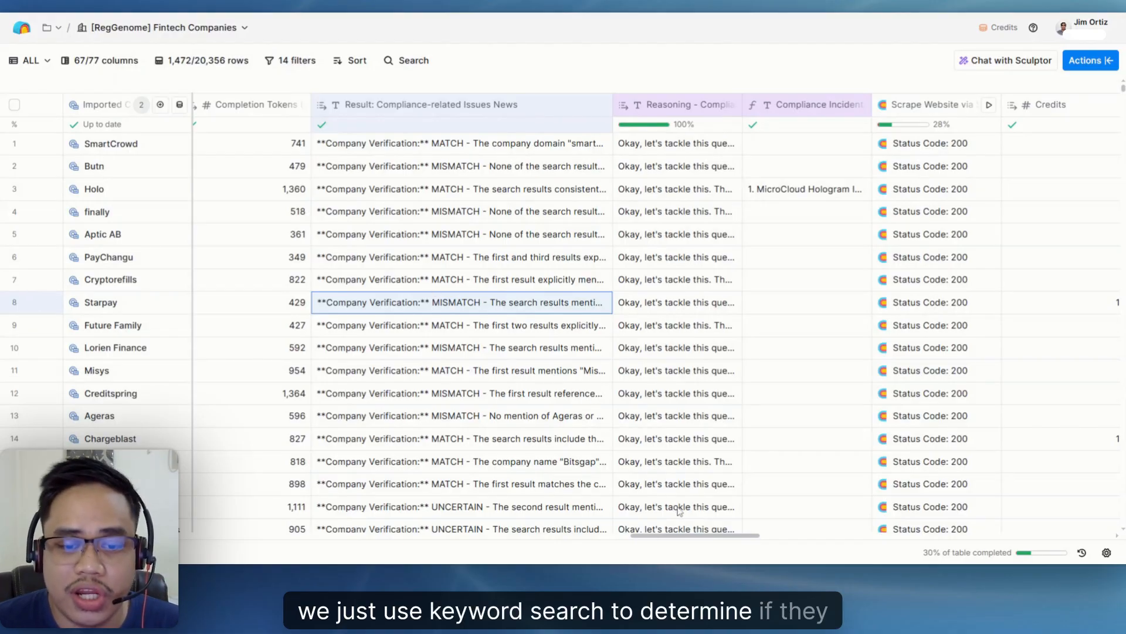
left_click_drag(679, 544, 739, 533)
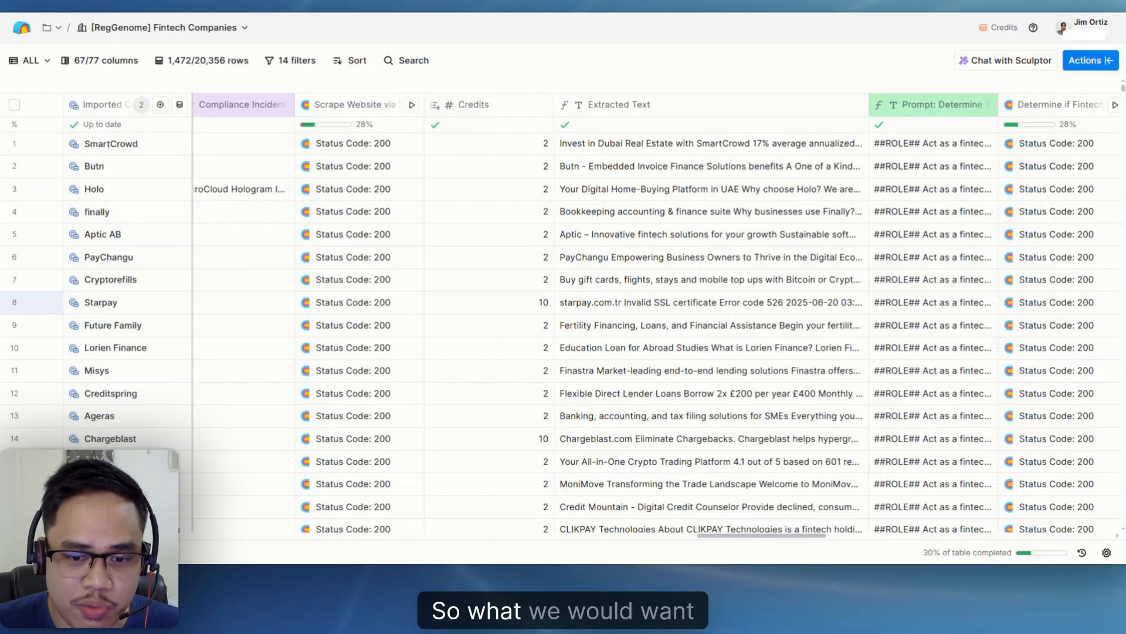
scroll(734, 540, "right", 3)
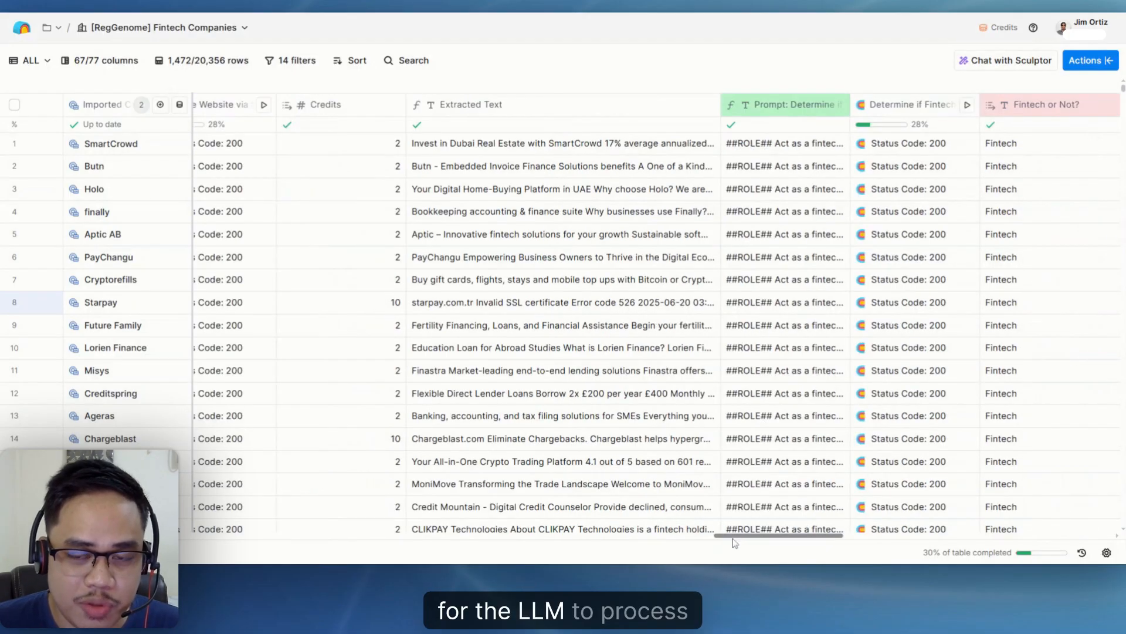
left_click_drag(734, 537, 708, 536)
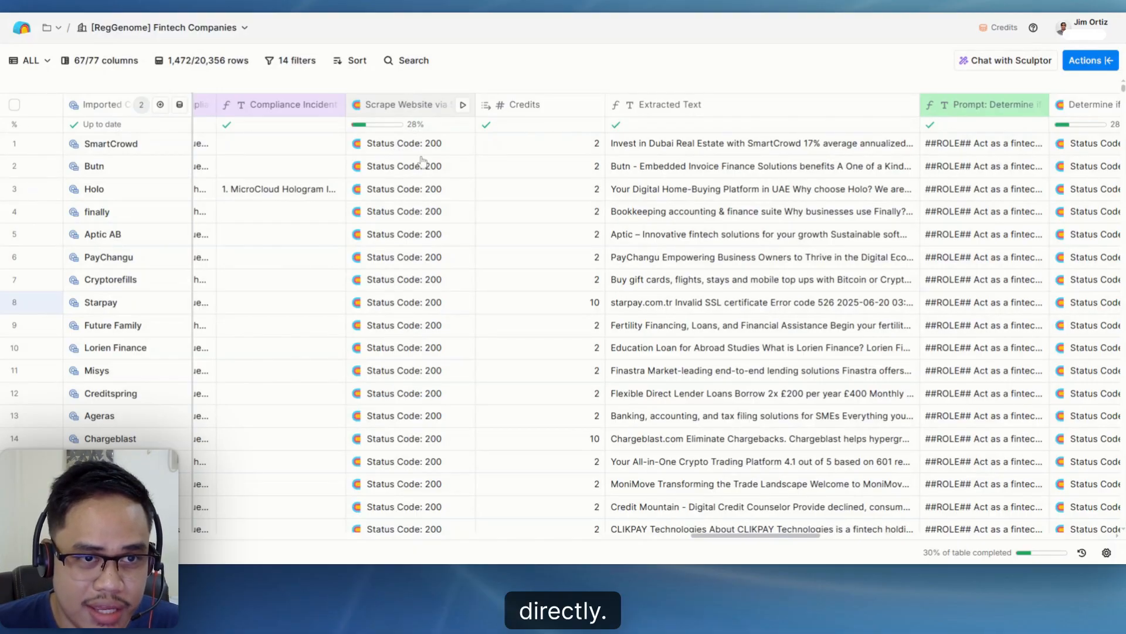
left_click(424, 105)
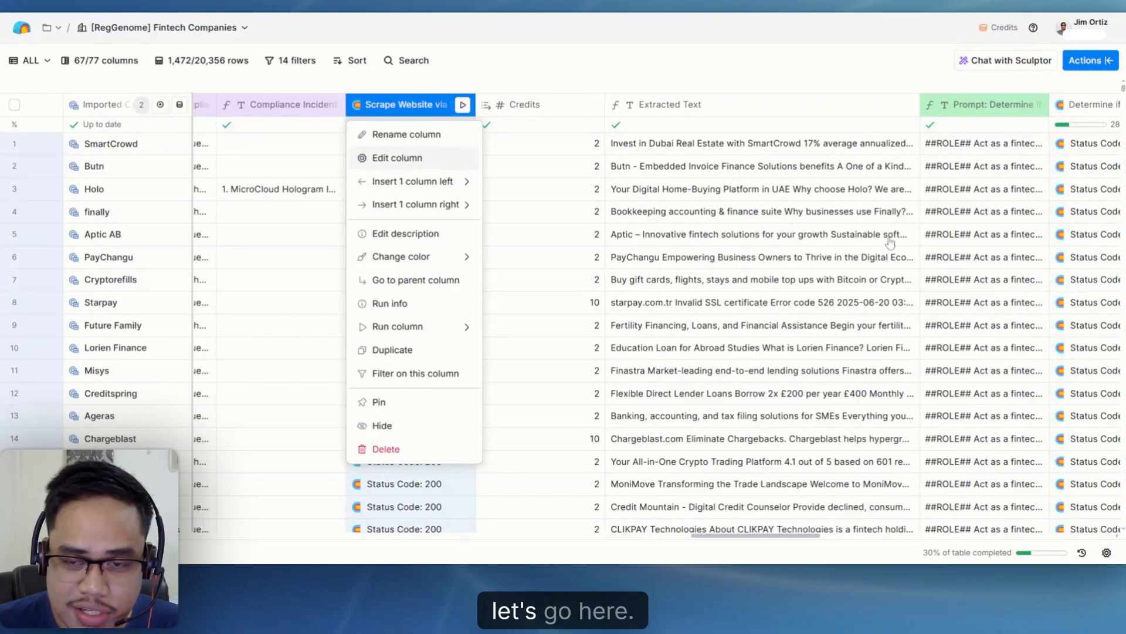
left_click(397, 157)
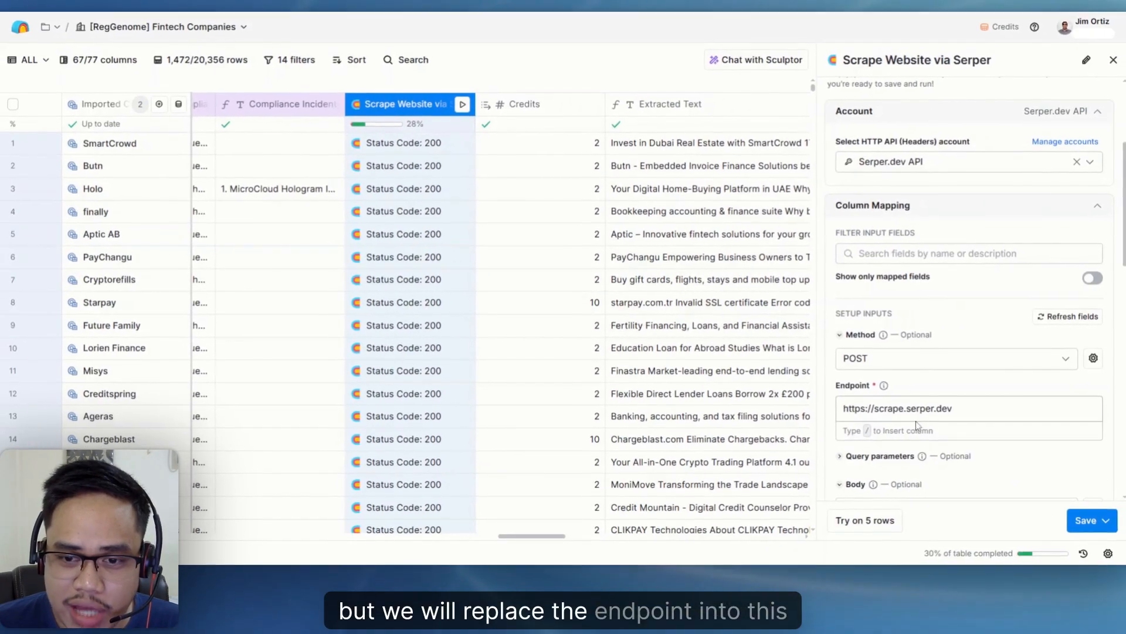
scroll(1058, 357, "down", 2)
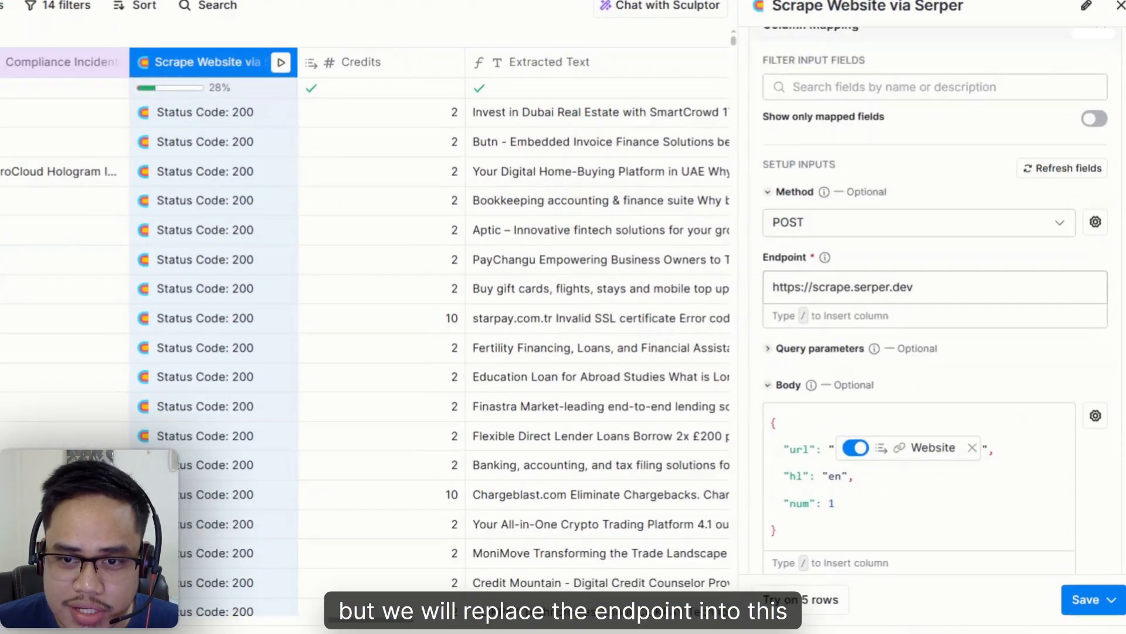
left_click_drag(958, 280, 832, 281)
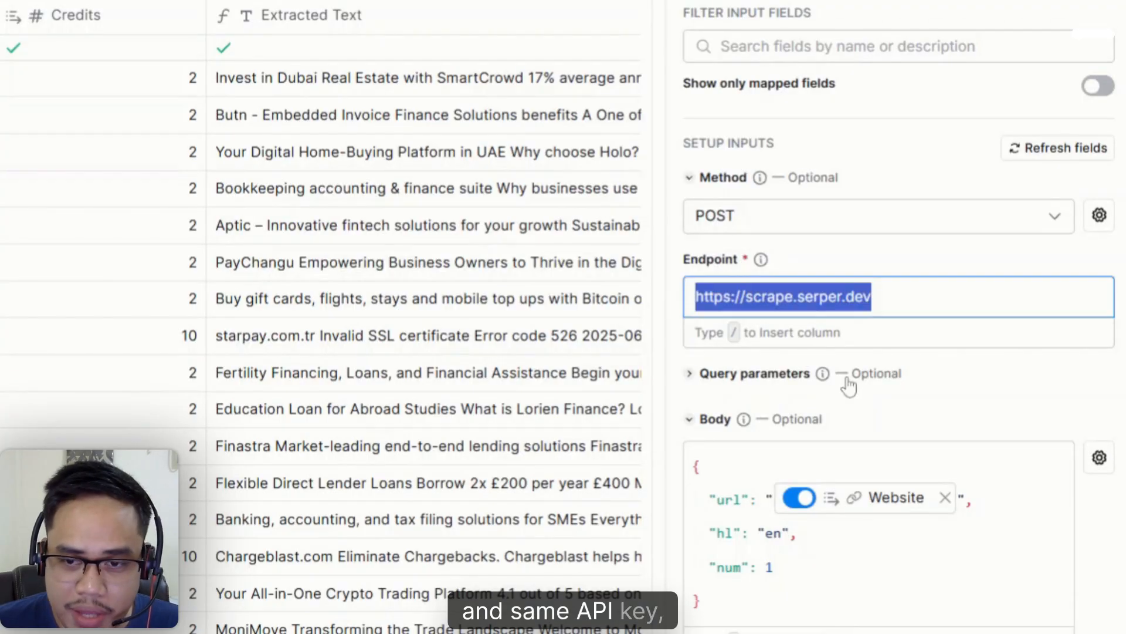
- Examine the url, hl and num fields in the scraping request body and its headers, closing the settings without changes
scroll(898, 316, "down", 5)
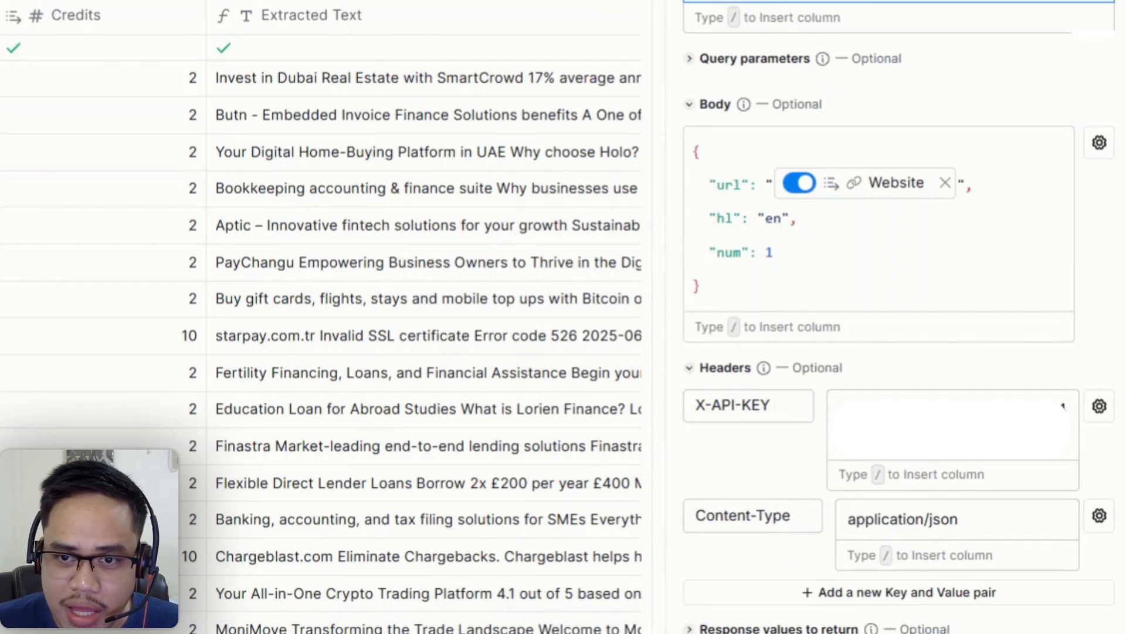
left_click(776, 252)
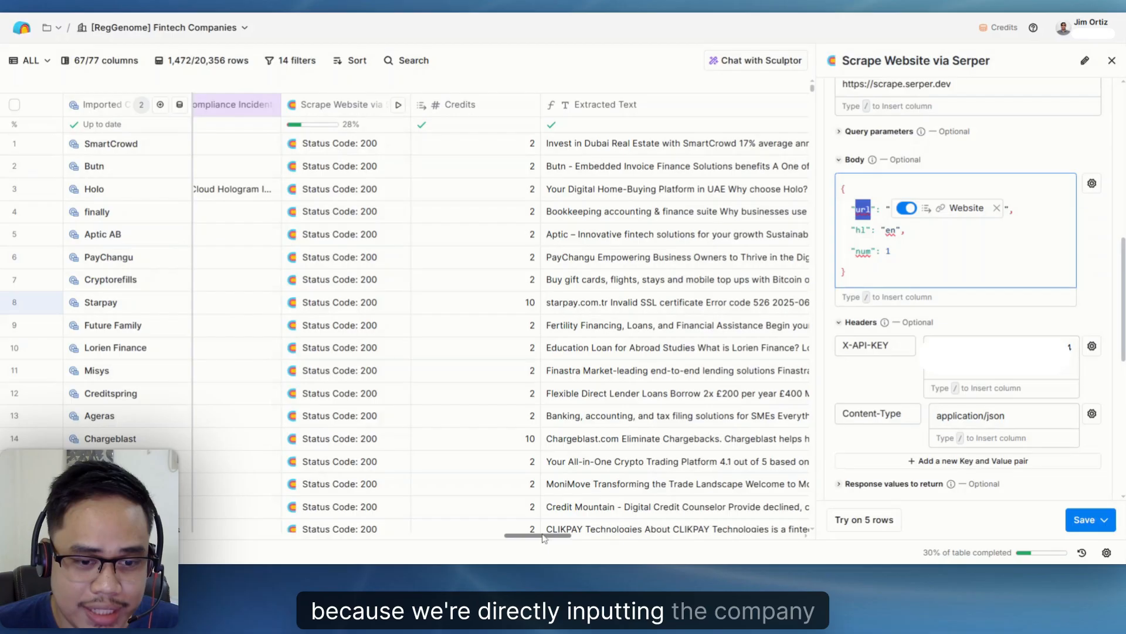
left_click(1017, 208)
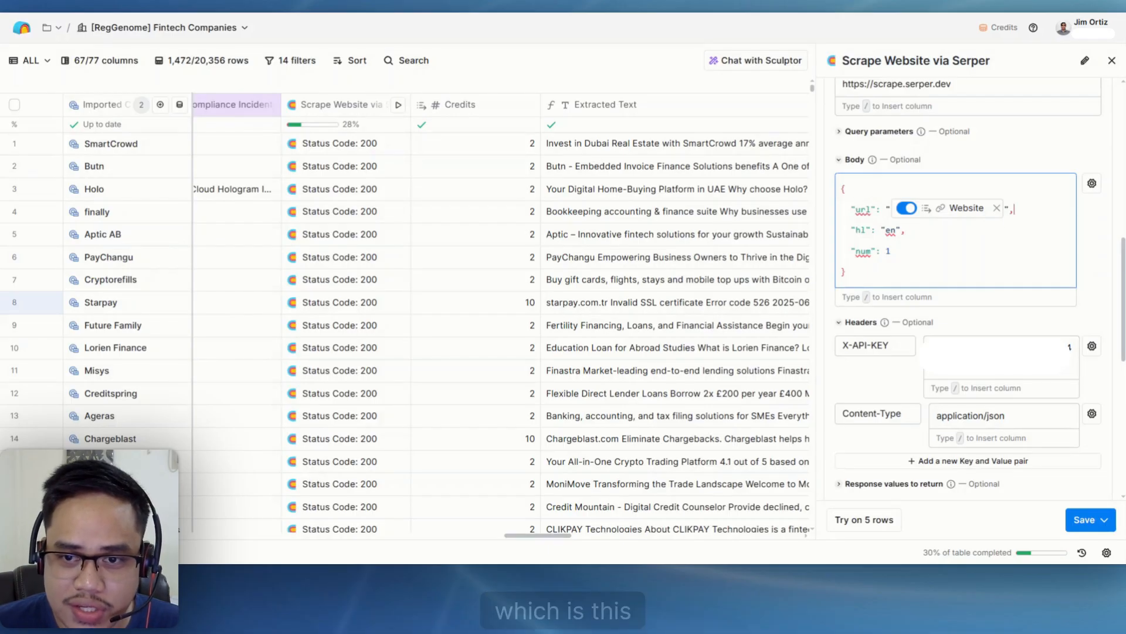
double_click(891, 230)
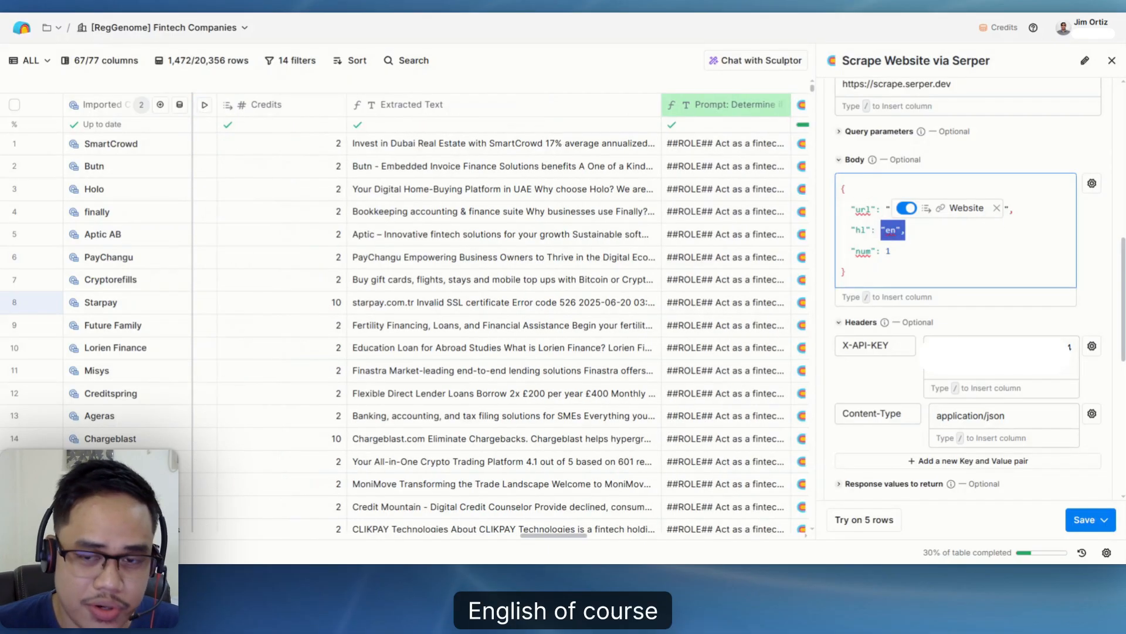
left_click(892, 252)
scroll(905, 325, "up", 3)
scroll(905, 324, "down", 2)
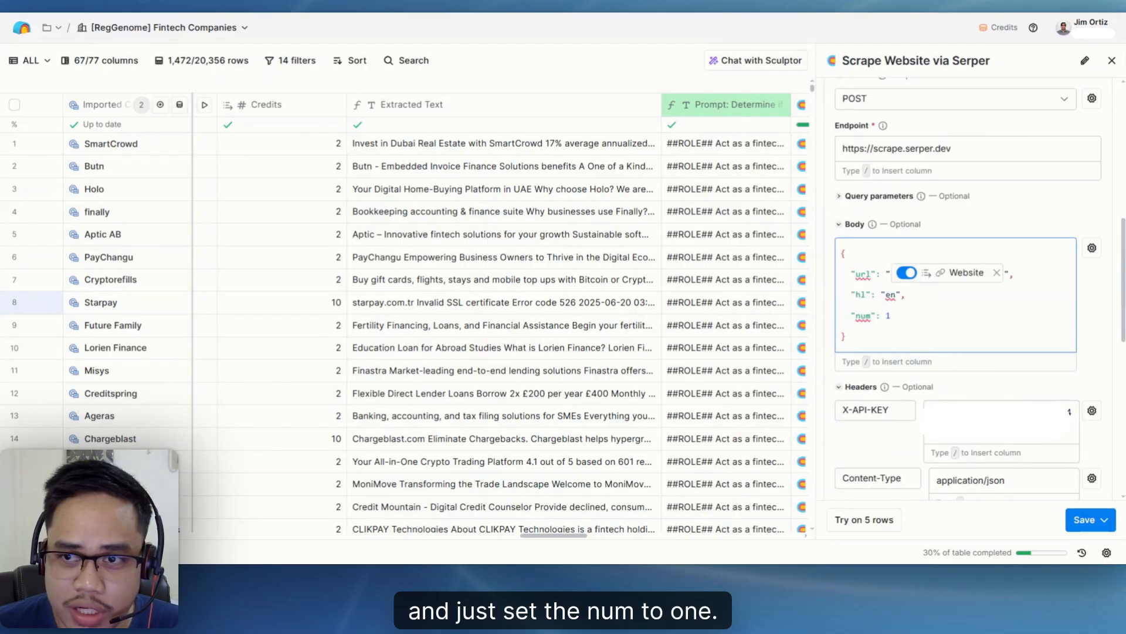
scroll(906, 325, "up", 5)
left_click(1113, 61)
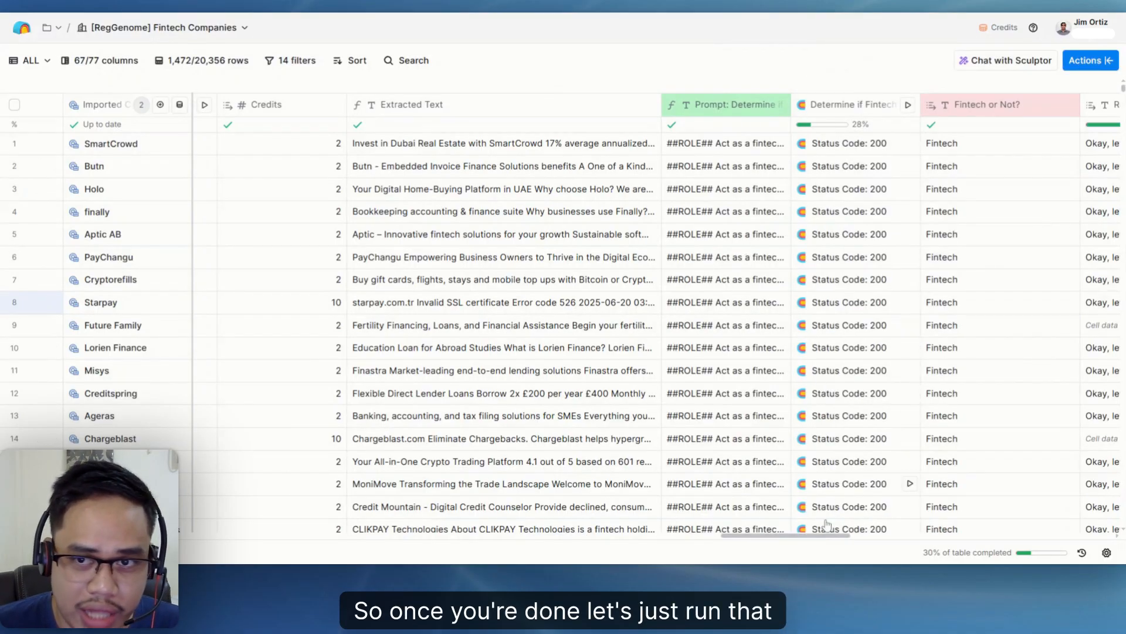
- Open SmartCrowd's Scrape Website via Serper result and read through the scraped webpage text
scroll(827, 524, "left", 10)
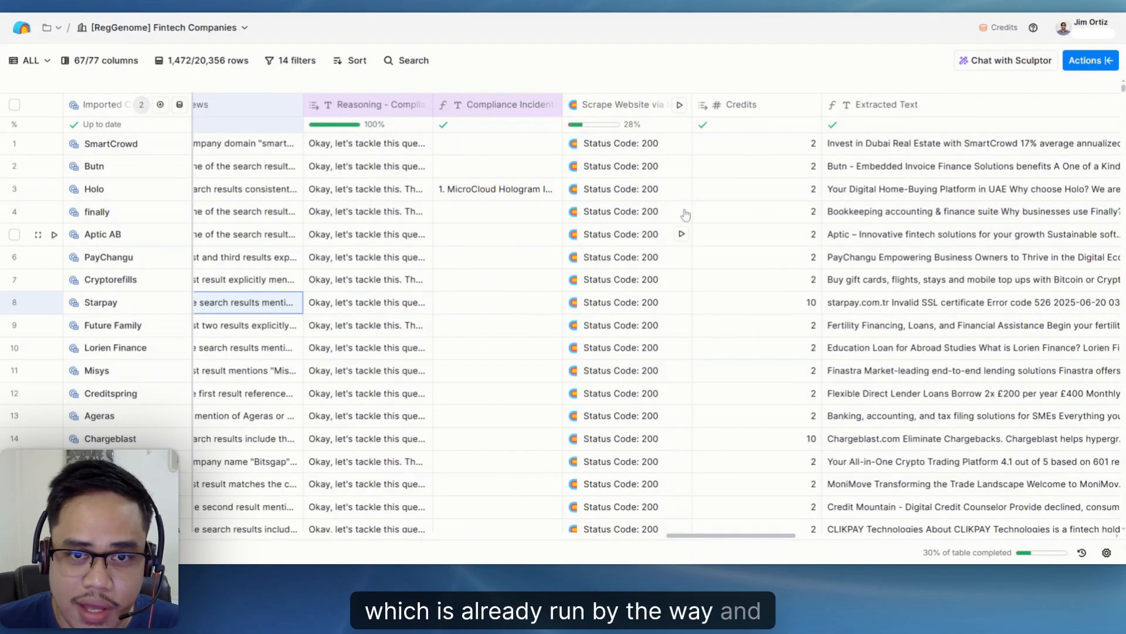
left_click(616, 144)
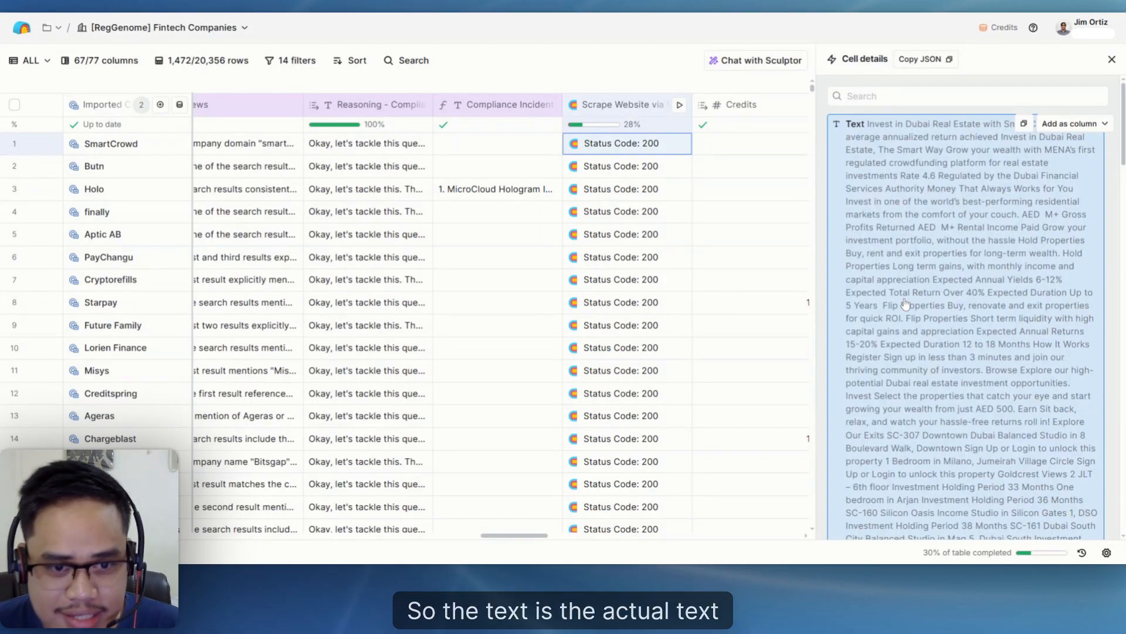
scroll(890, 298, "down", 15)
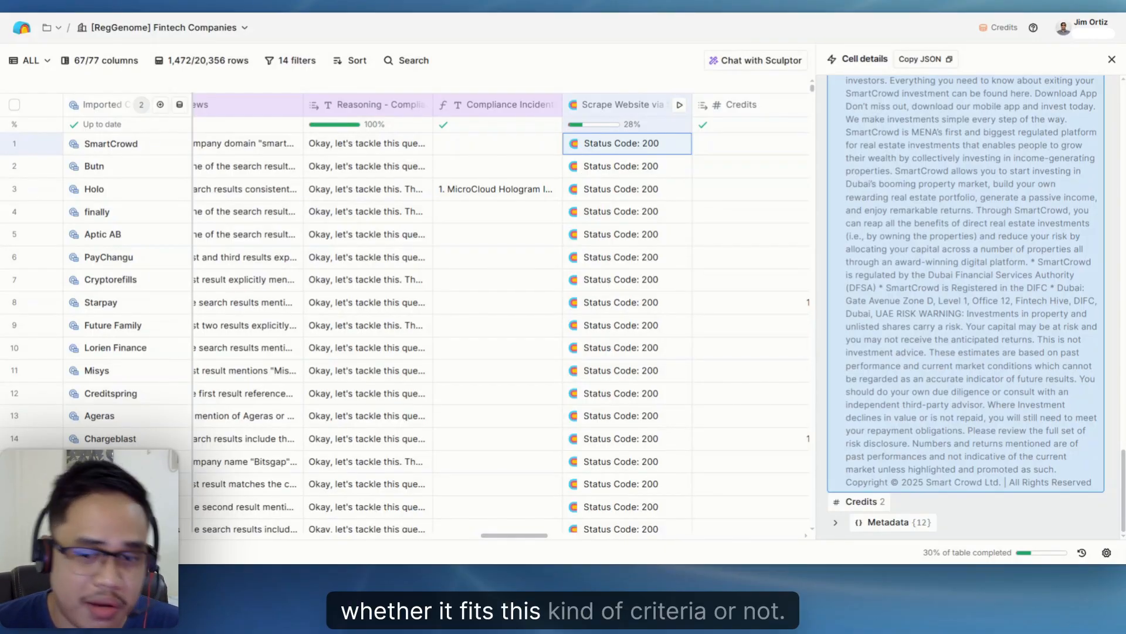
- Expand the Metadata in SmartCrowd's scraping result, review its fields, and close the cell details
left_click(887, 522)
scroll(951, 437, "down", 4)
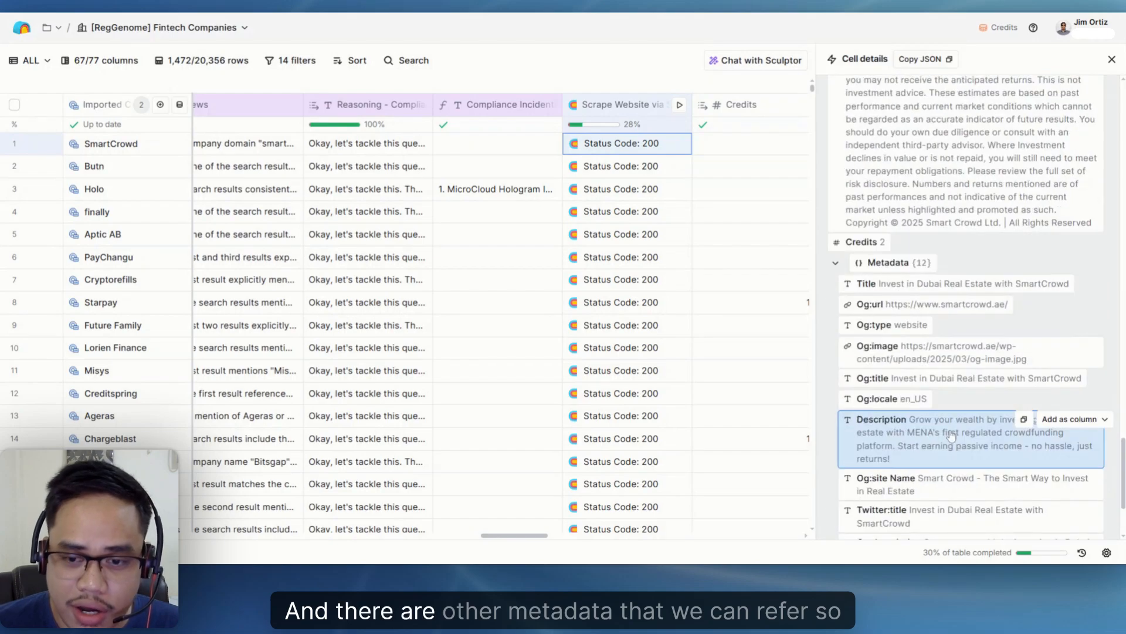
scroll(898, 302, "down", 1)
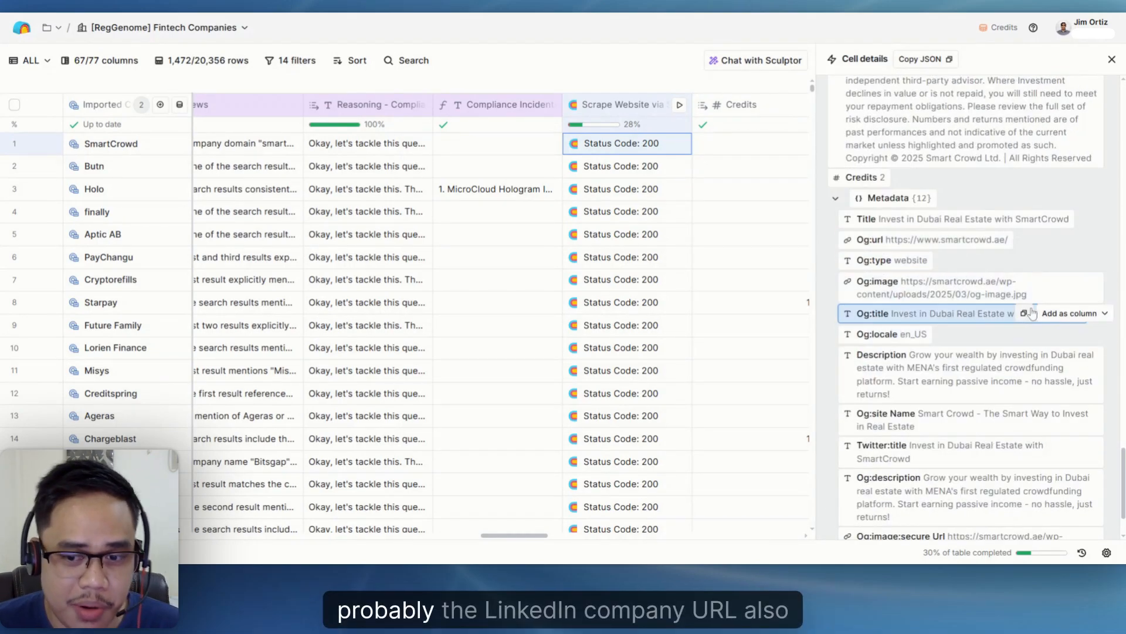
scroll(991, 292, "down", 1)
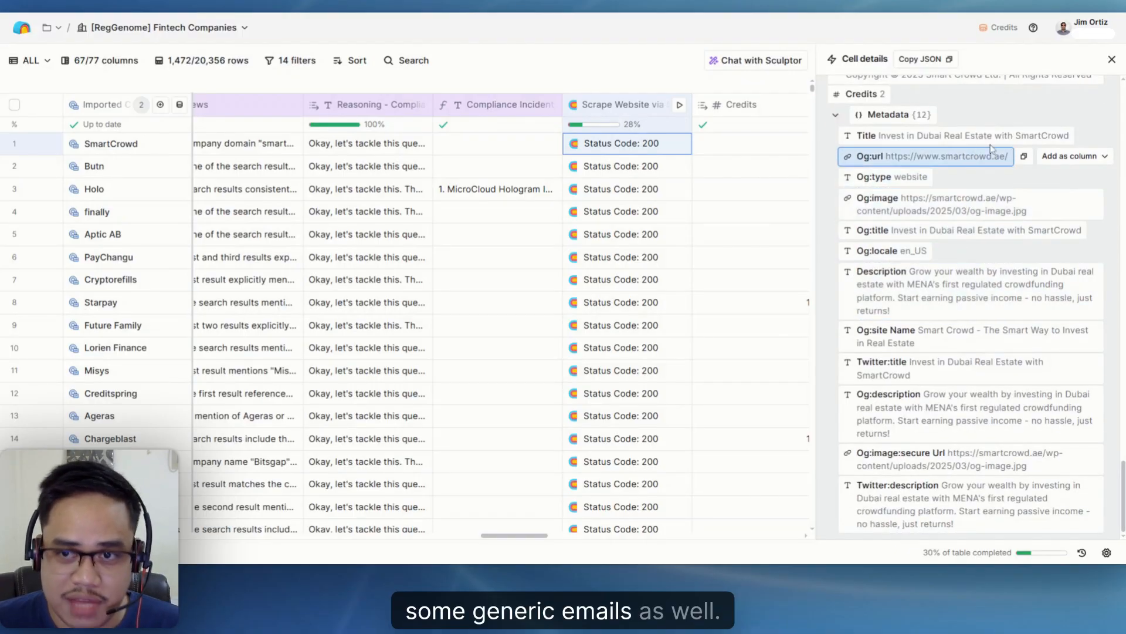
scroll(1054, 243, "up", 2)
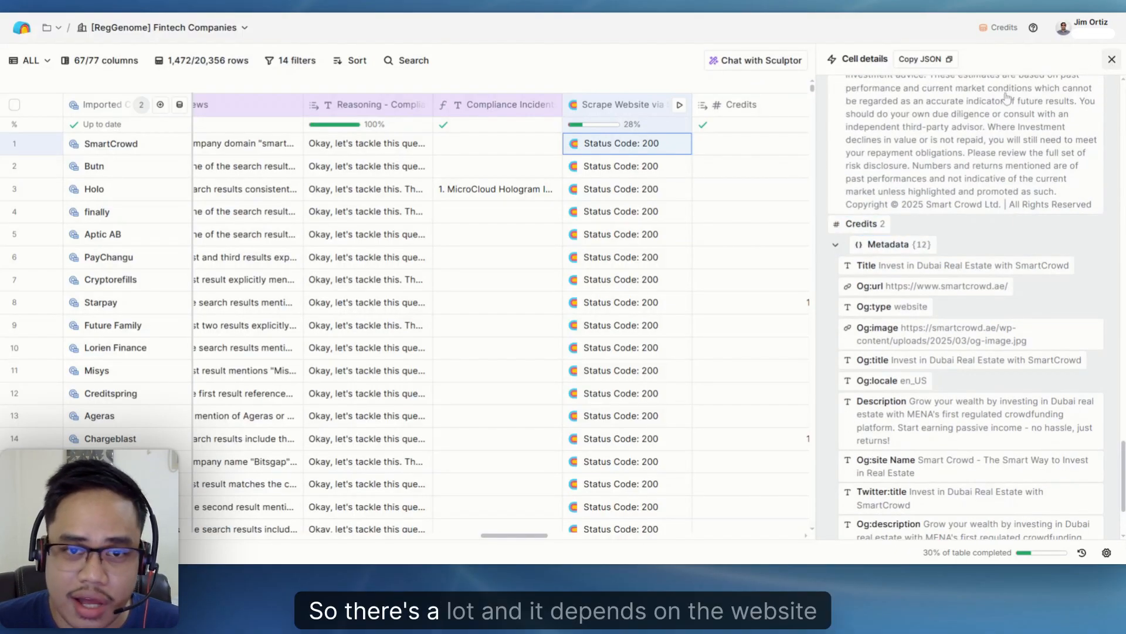
left_click(1112, 59)
- Read the full fintech classification prompt in SmartCrowd's Prompt: Determine if Fintech Company or Not cell, then close it
left_click_drag(676, 536, 748, 540)
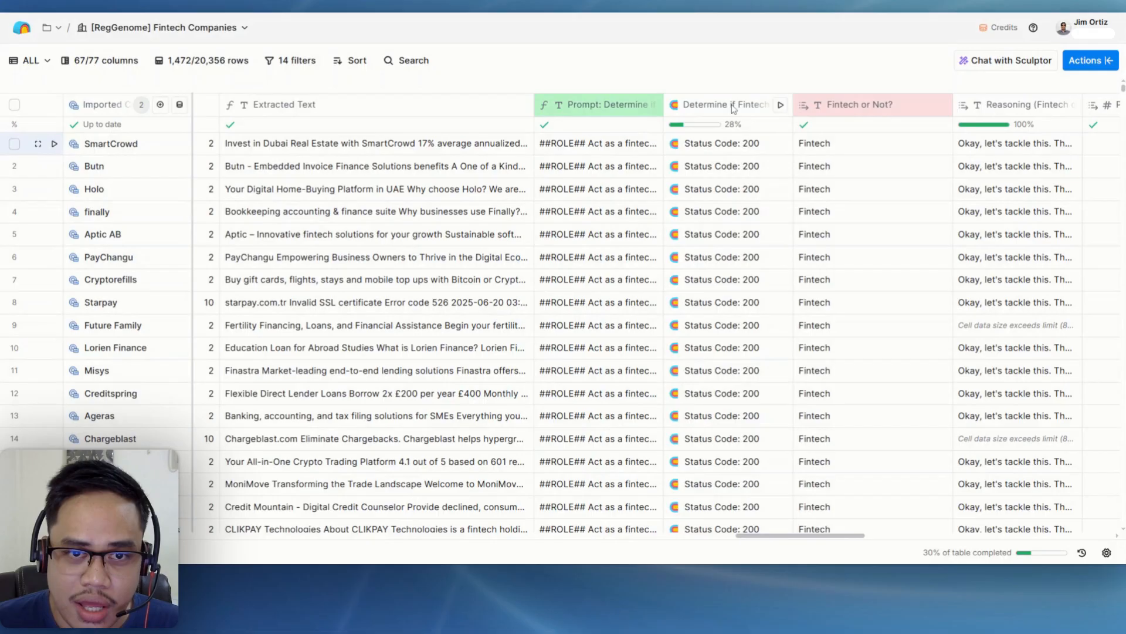
double_click(596, 144)
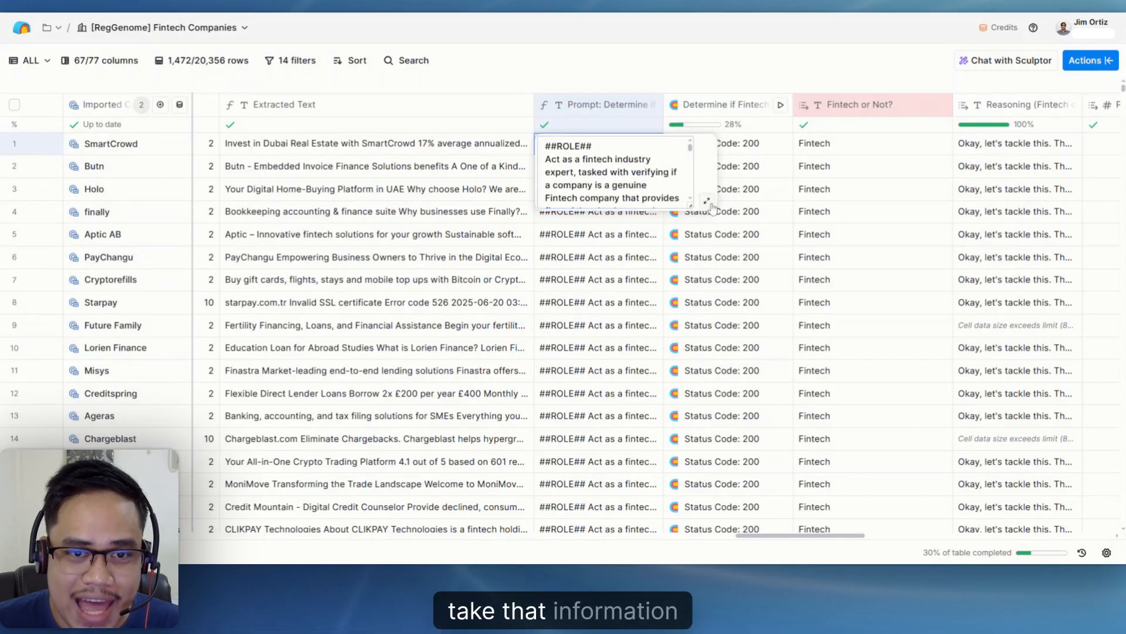
left_click(707, 200)
scroll(562, 287, "down", 5)
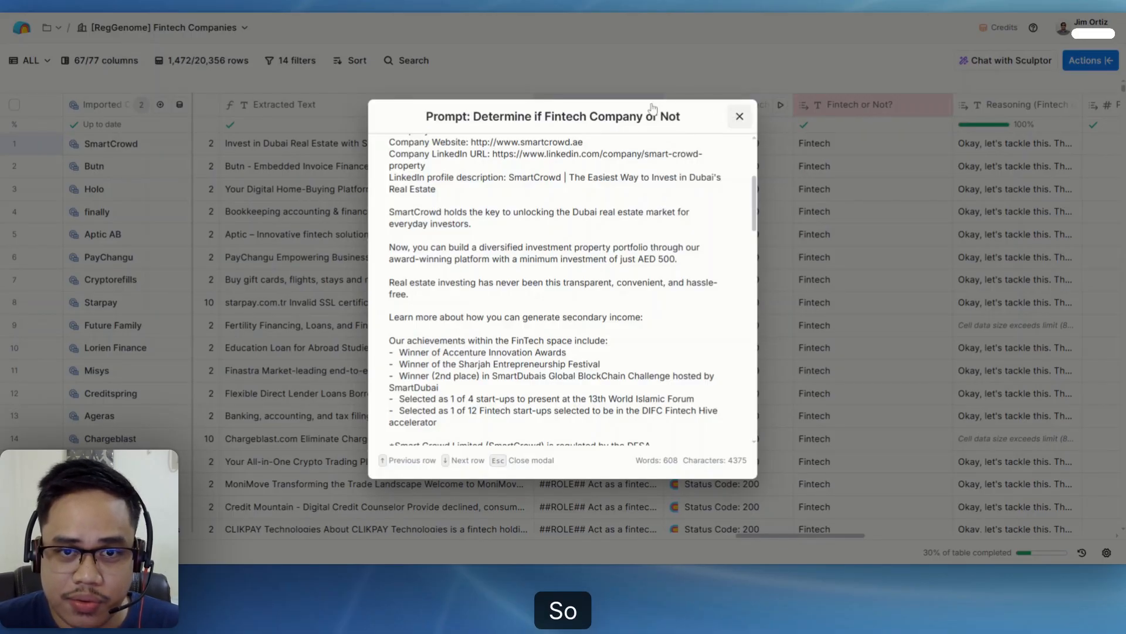
left_click(740, 116)
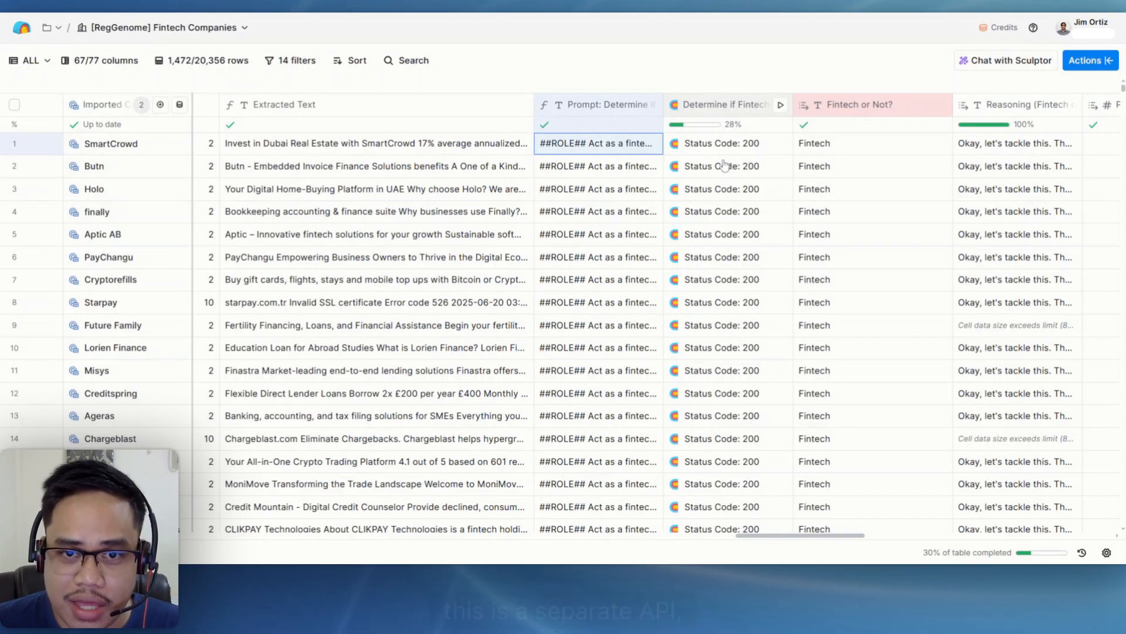
- Open the Determine if Fintech or Not column's settings and review its OpenRouter endpoint, query parameters, request body and model
left_click(726, 105)
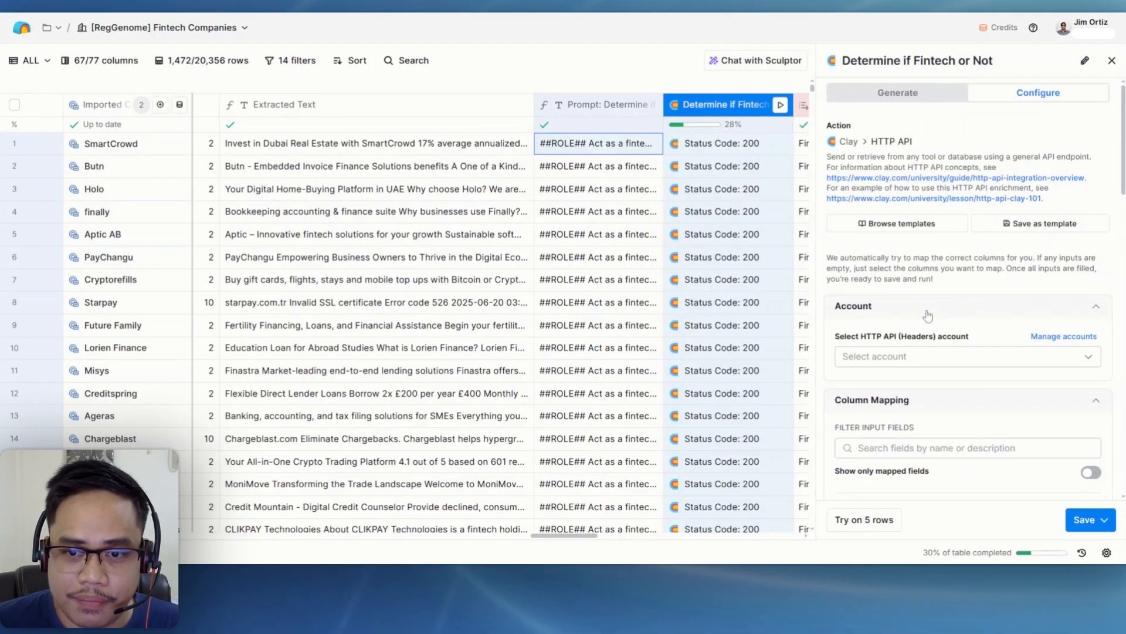
scroll(927, 317, "down", 5)
scroll(929, 322, "down", 8)
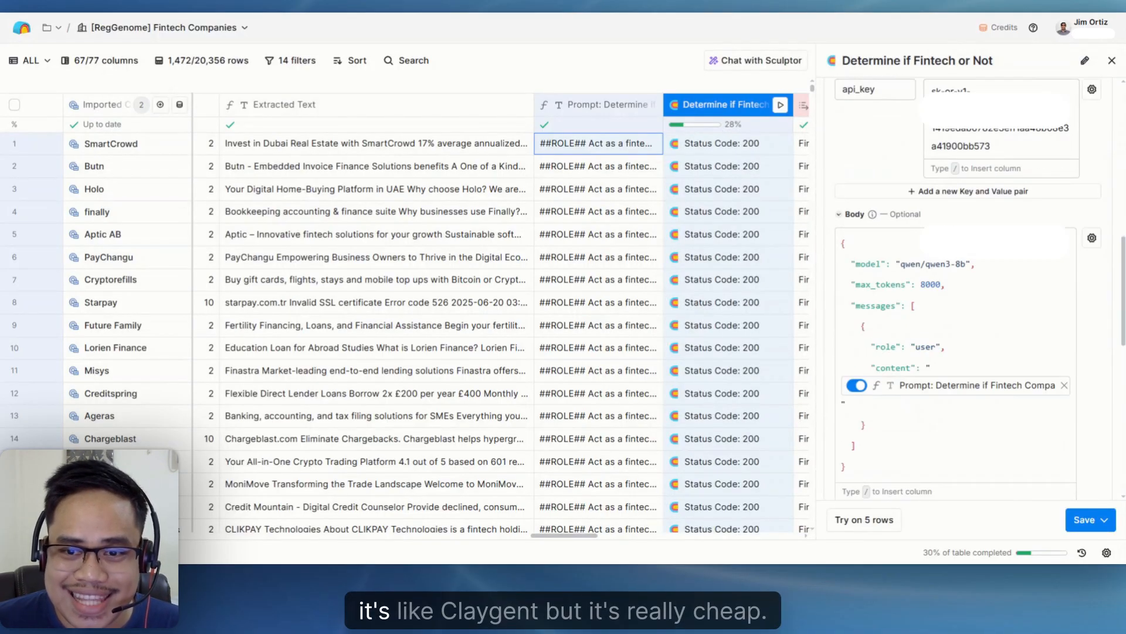
scroll(928, 322, "up", 3)
scroll(968, 287, "up", 1)
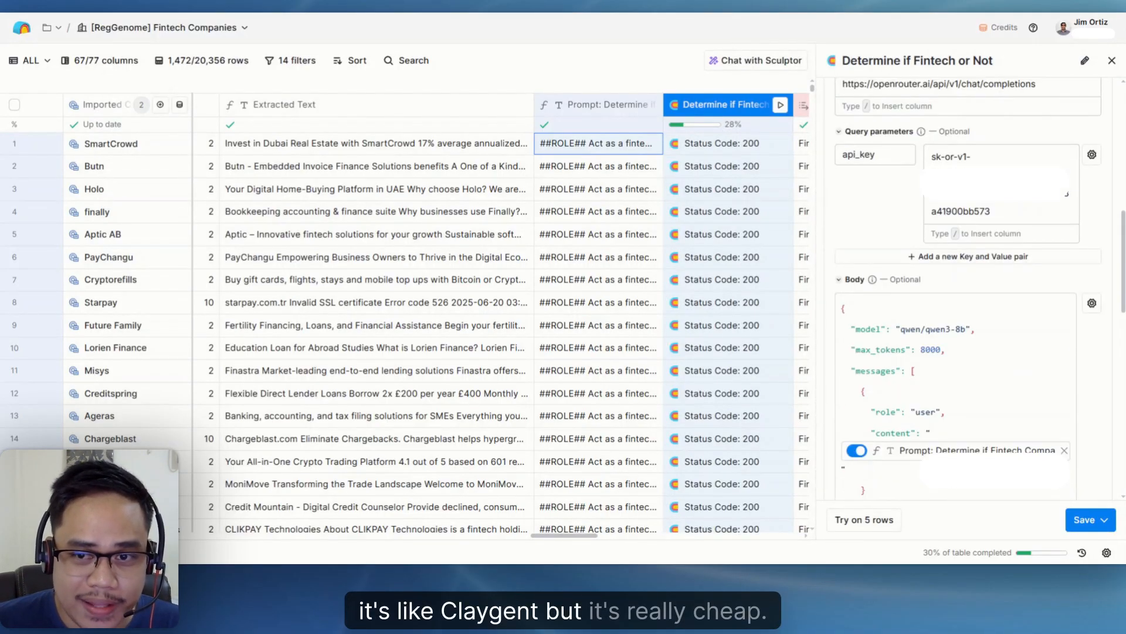
scroll(968, 287, "up", 2)
scroll(968, 288, "down", 4)
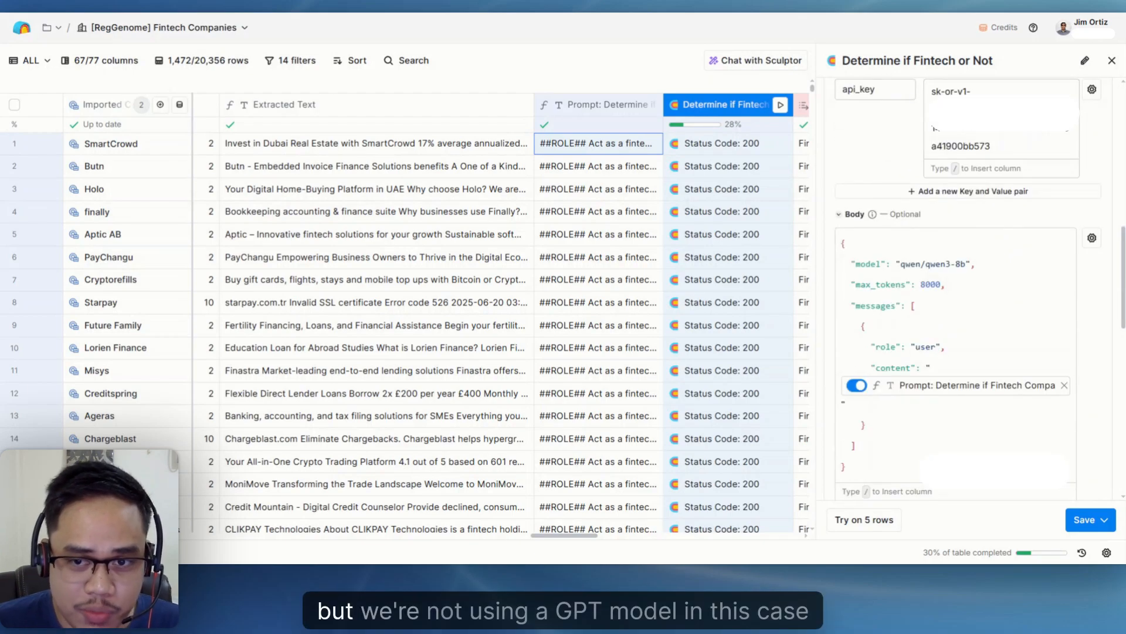
left_click(936, 264)
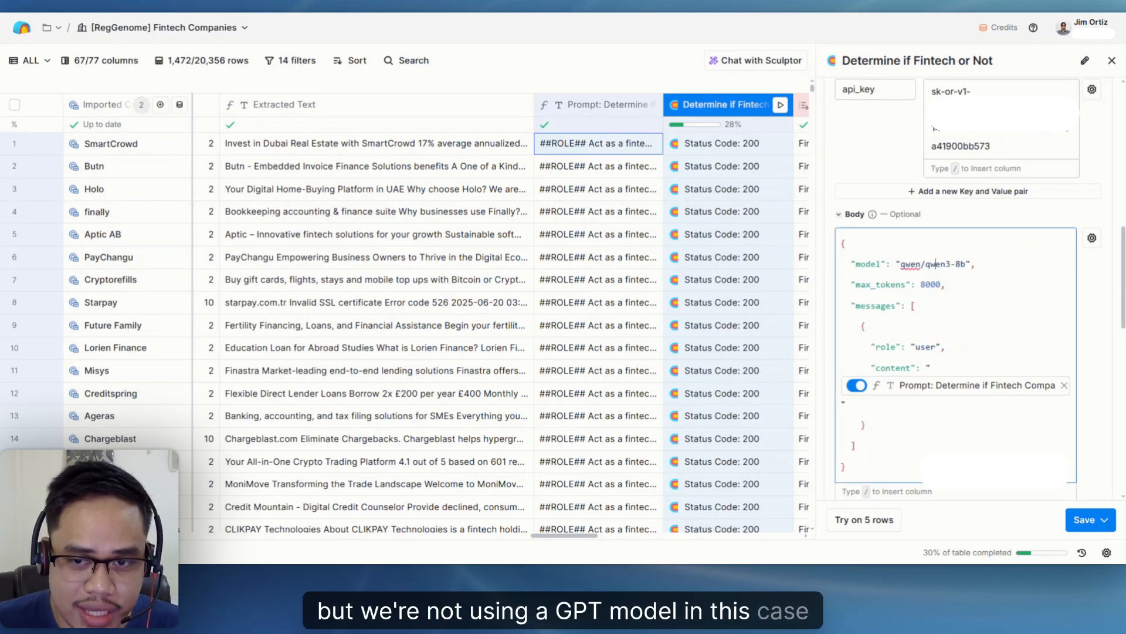
scroll(903, 317, "up", 10)
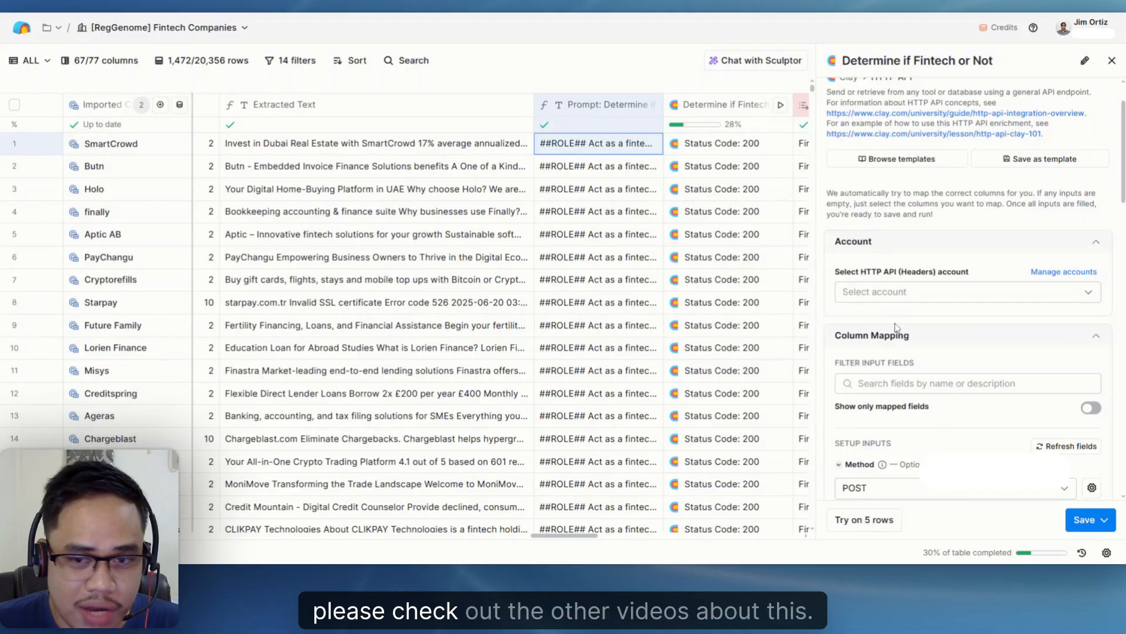
scroll(896, 327, "up", 2)
scroll(896, 327, "down", 5)
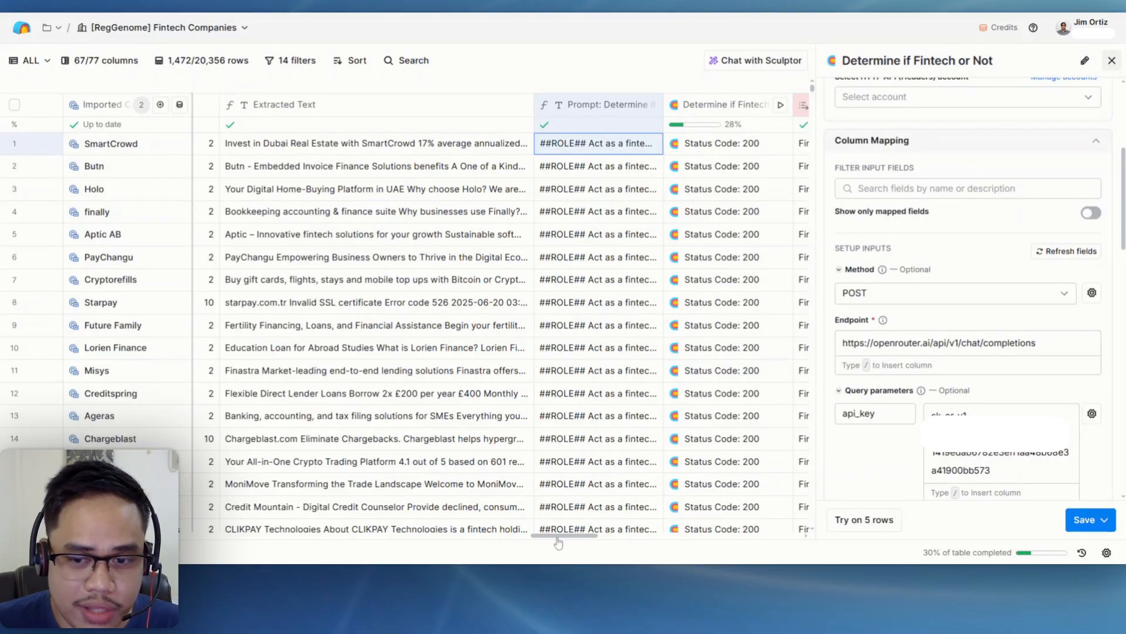
mouse_move(784, 537)
left_mouse_down()
mouse_move(816, 540)
mouse_move(741, 541)
mouse_move(777, 540)
left_mouse_up()
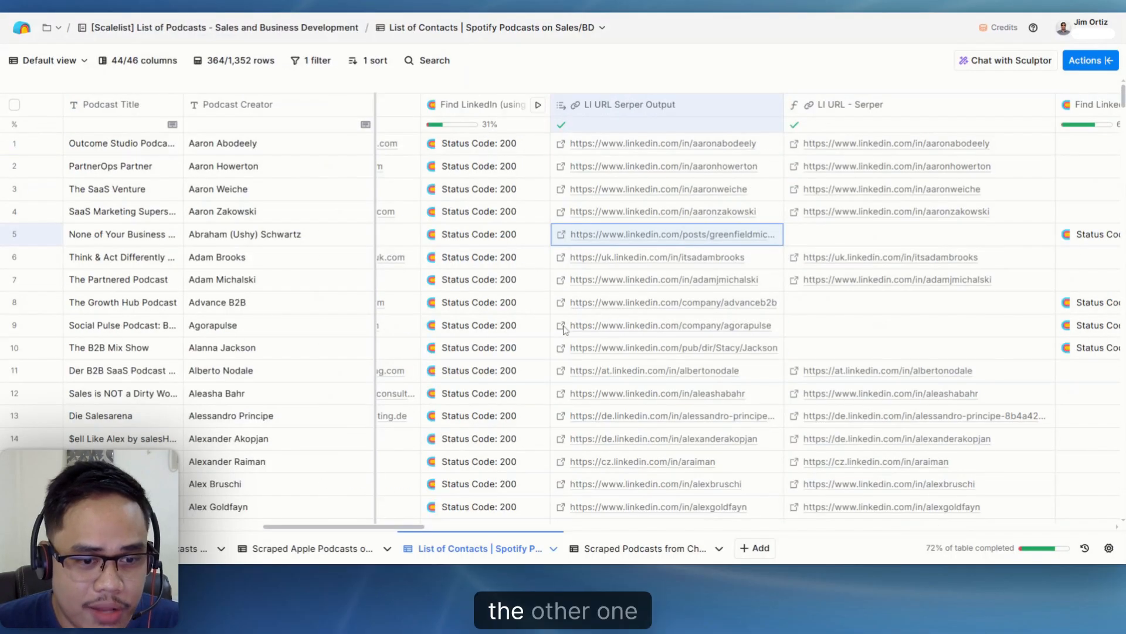
- In the List of Contacts | Spotify Podcasts on Sales/BD table, review the Domain, Find LinkedIn and LI URL Serper Output columns
left_click_drag(370, 527, 338, 525)
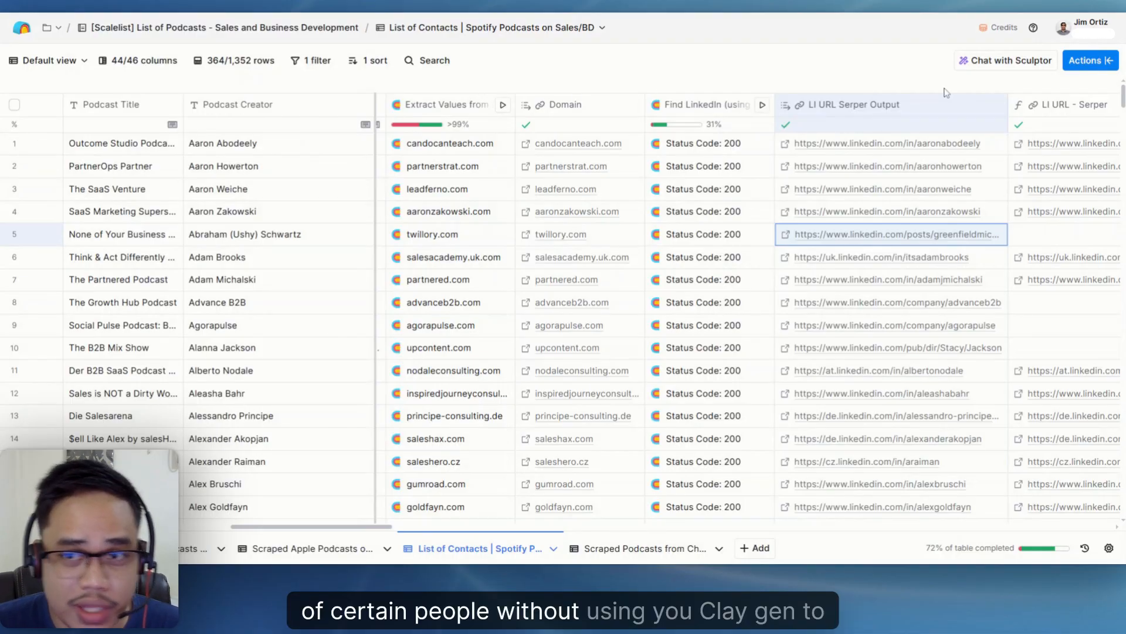
left_click(1090, 60)
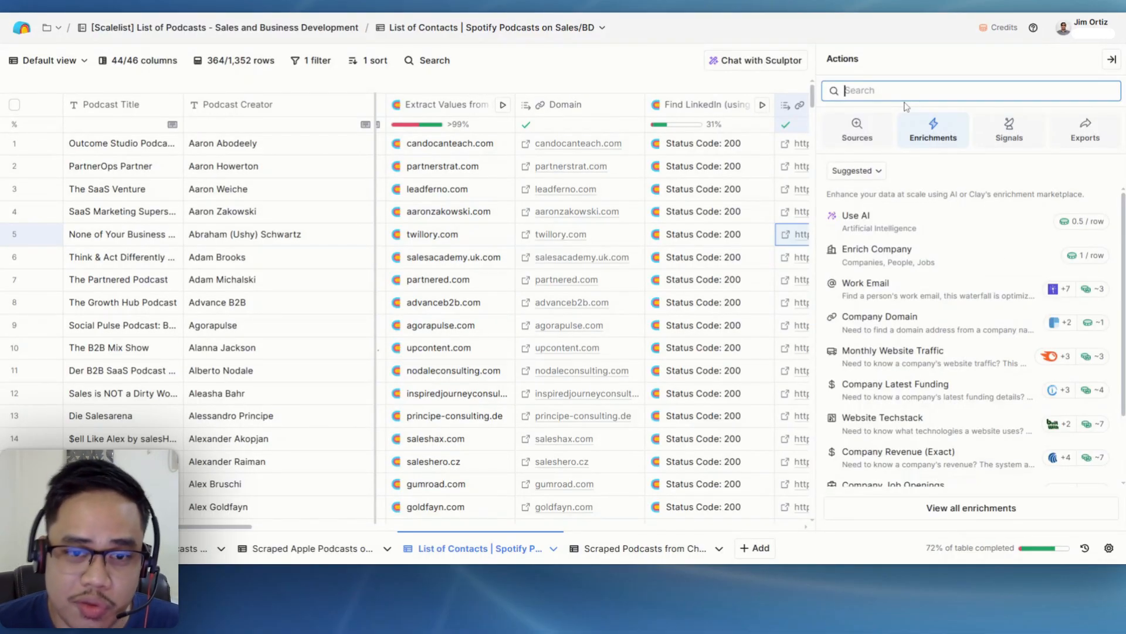
left_click(1112, 60)
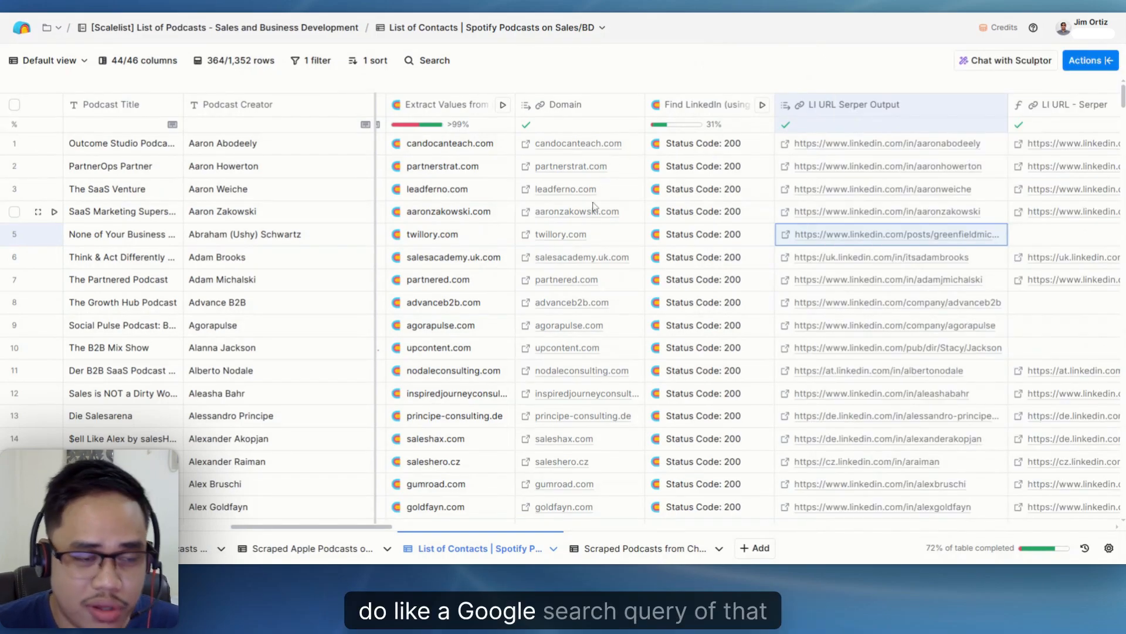
- Examine the Podcast Creator and Domain values in the Outcome Studio podcast row without changing them
double_click(258, 145)
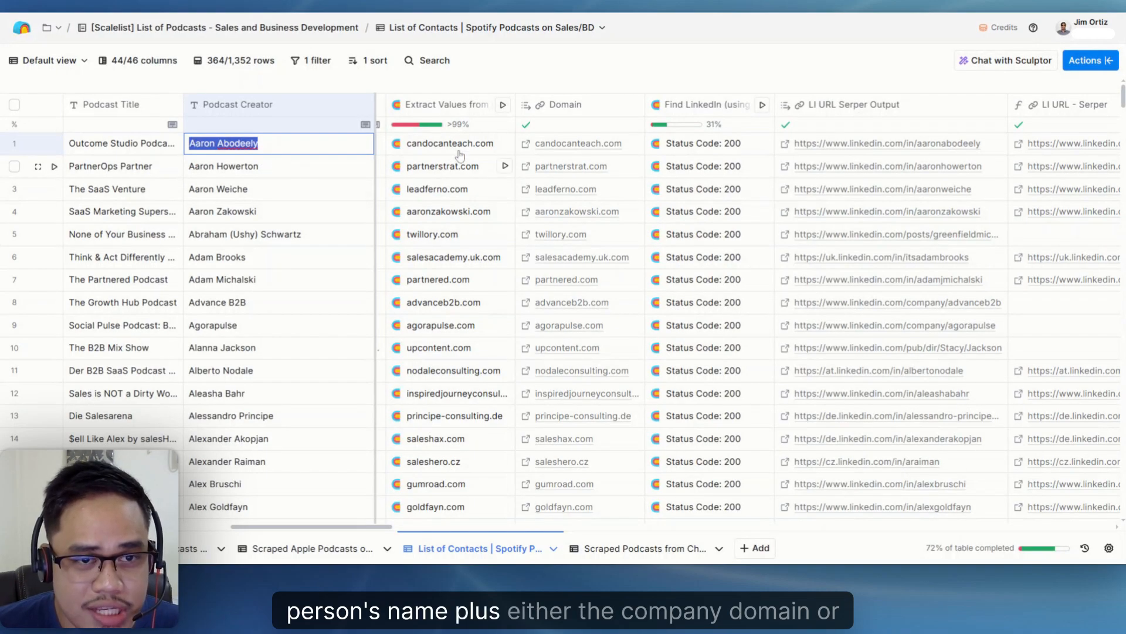
double_click(637, 149)
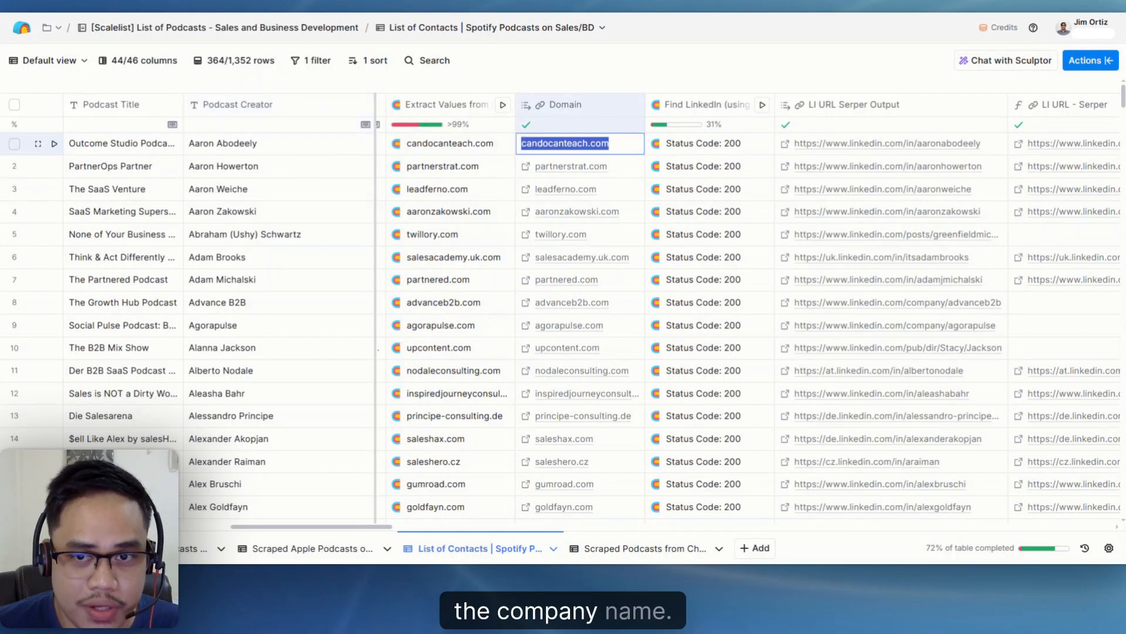
key("Escape")
left_click(696, 106)
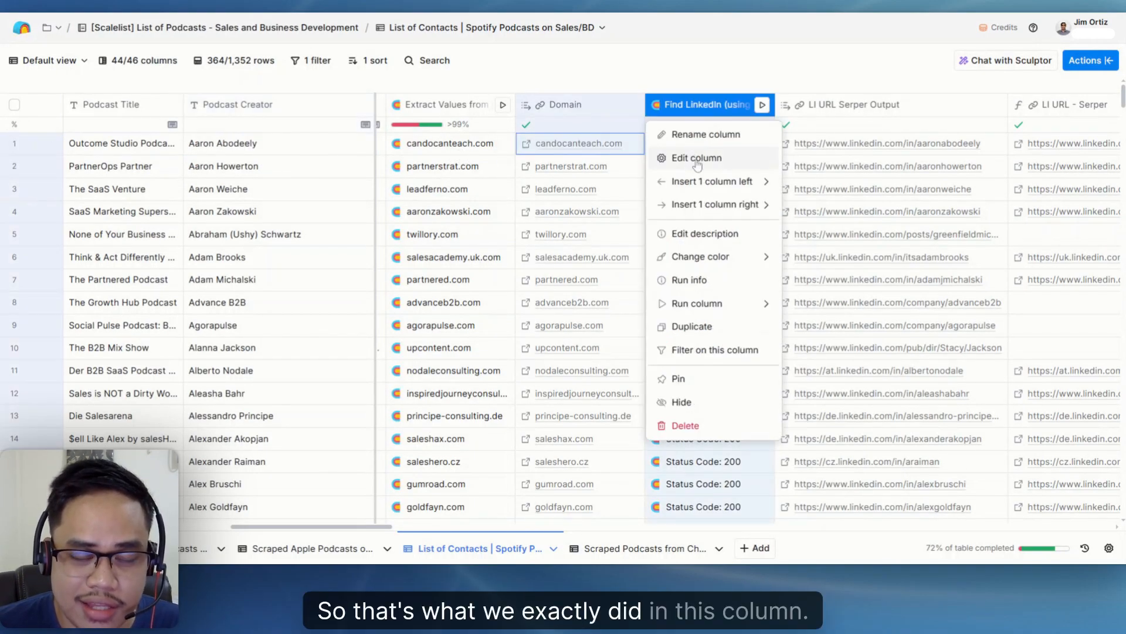
left_click(697, 158)
scroll(998, 352, "down", 5)
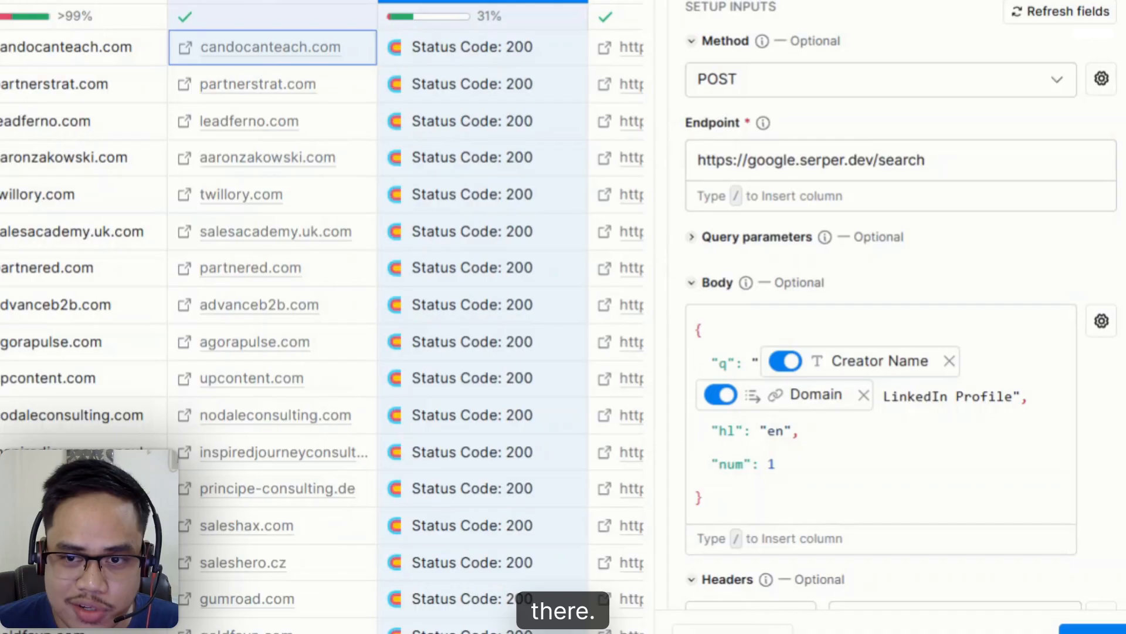
scroll(938, 414, "up", 3)
left_click(941, 373)
left_click_drag(933, 371, 661, 365)
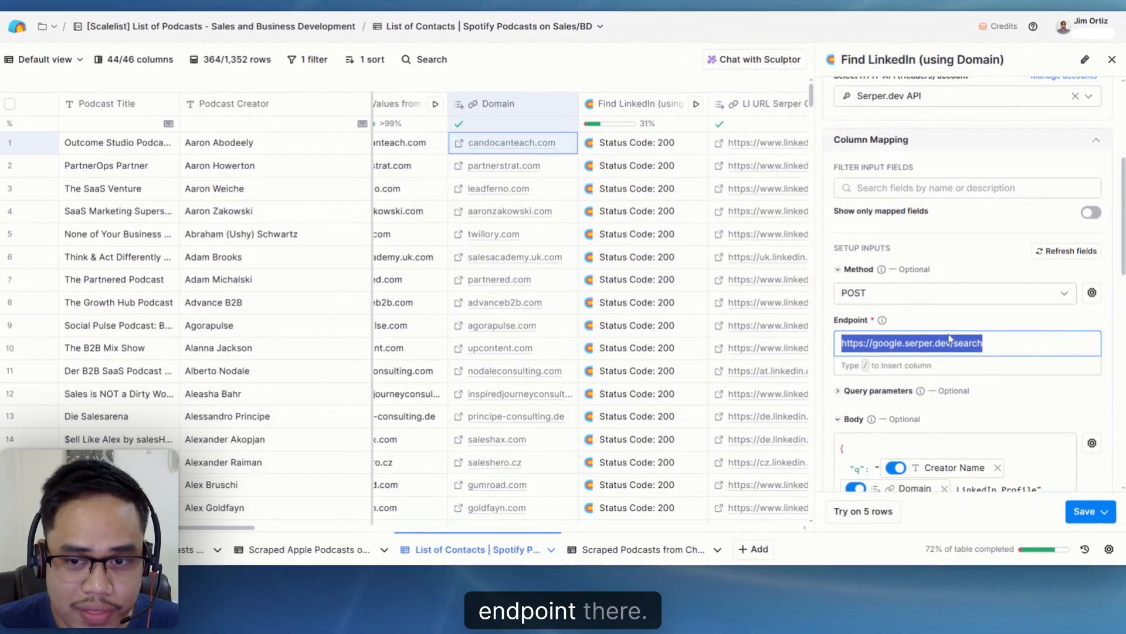
scroll(968, 293, "down", 3)
scroll(949, 315, "up", 3)
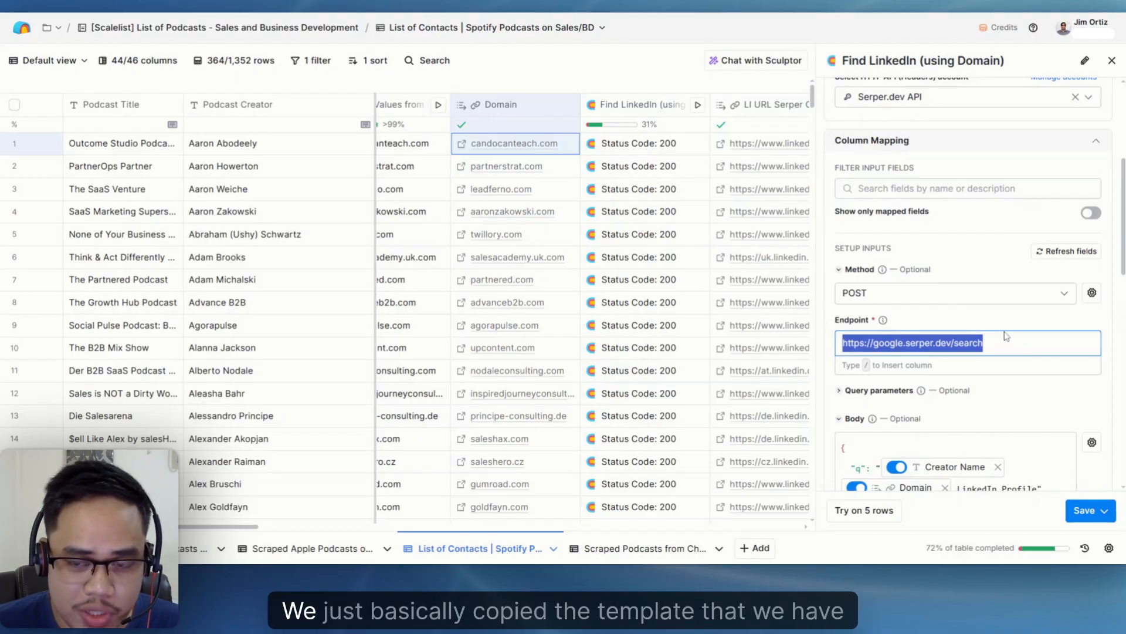
left_click(949, 315)
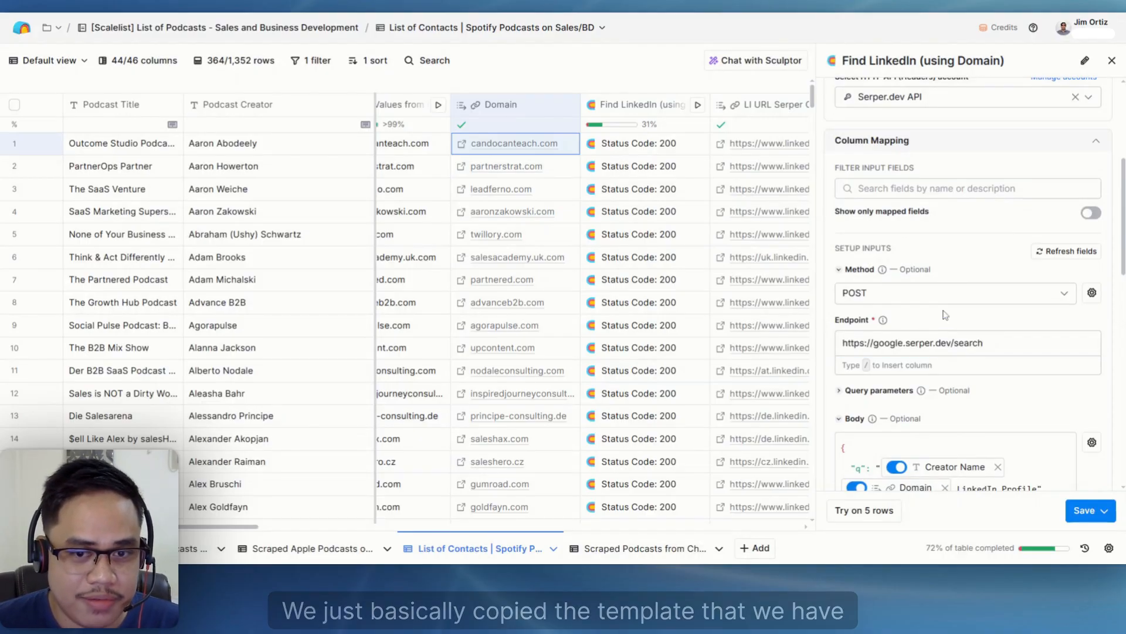
- Review the request body combining Creator Name, Domain and "LinkedIn Profile" along with the headers, then close the column settings without saving
scroll(995, 356, "down", 3)
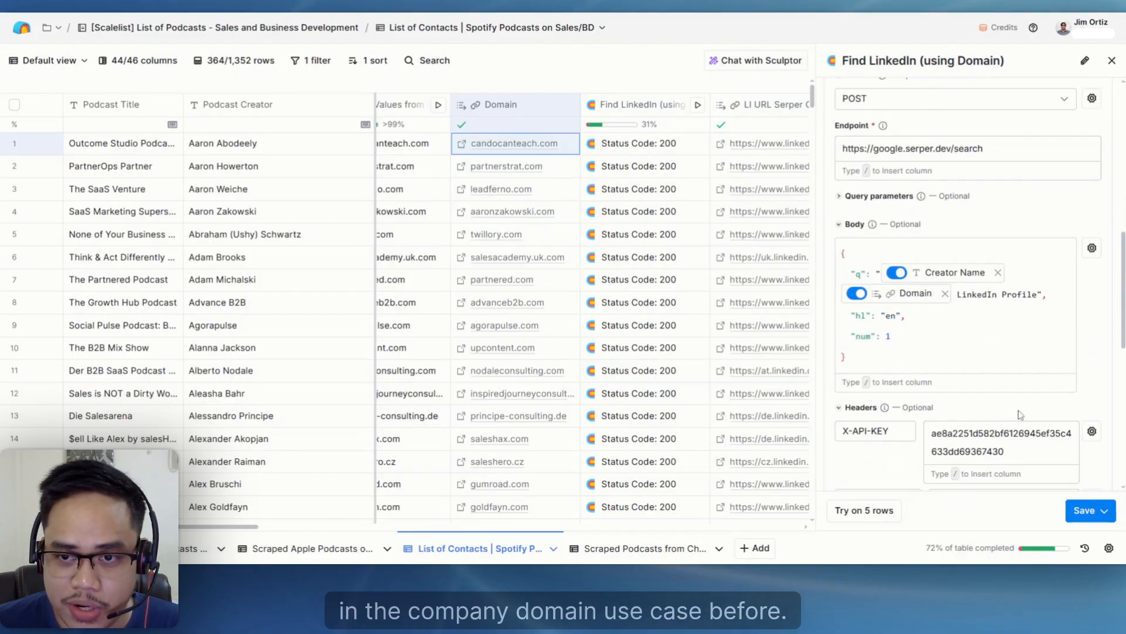
scroll(1021, 409, "up", 5)
left_click(1111, 61)
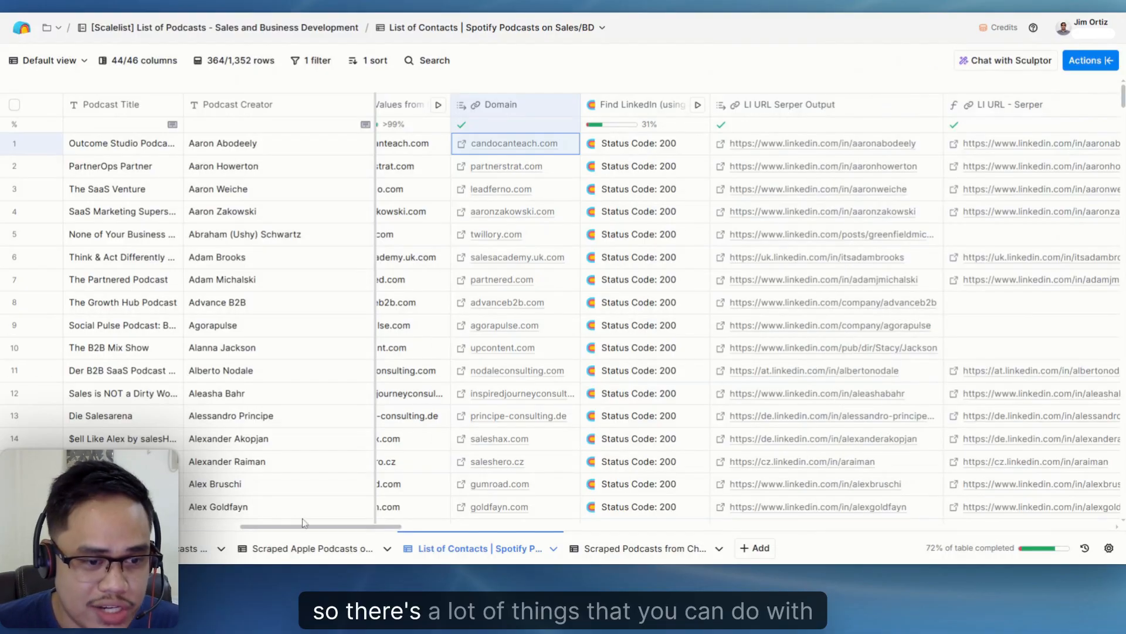
mouse_move(301, 530)
left_mouse_down()
mouse_move(265, 531)
mouse_move(341, 532)
mouse_move(281, 534)
left_mouse_up()
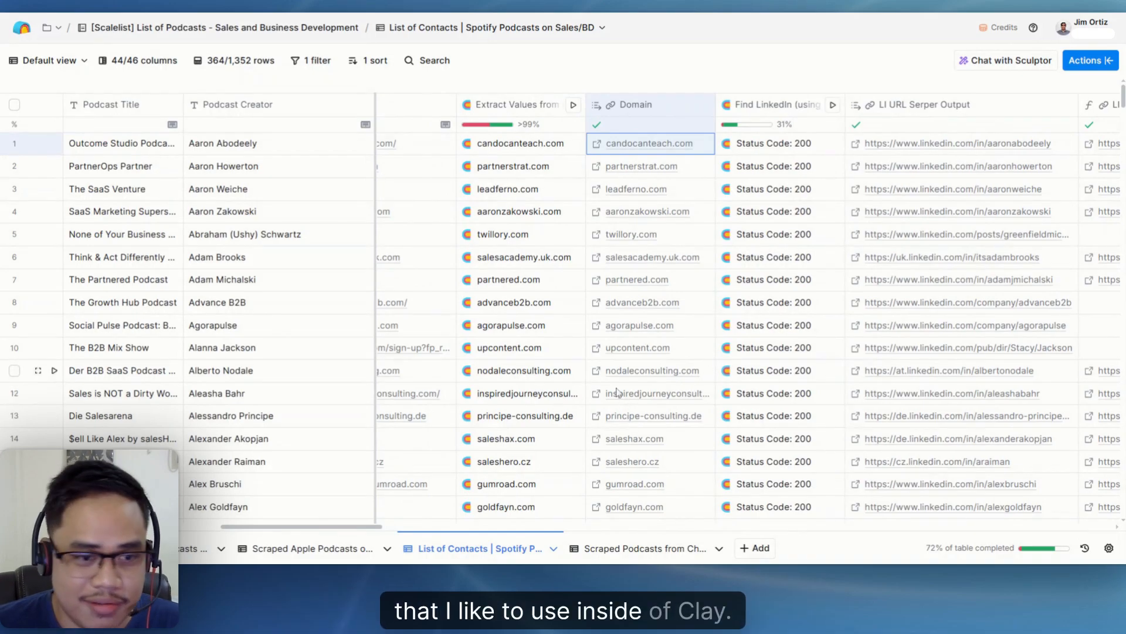